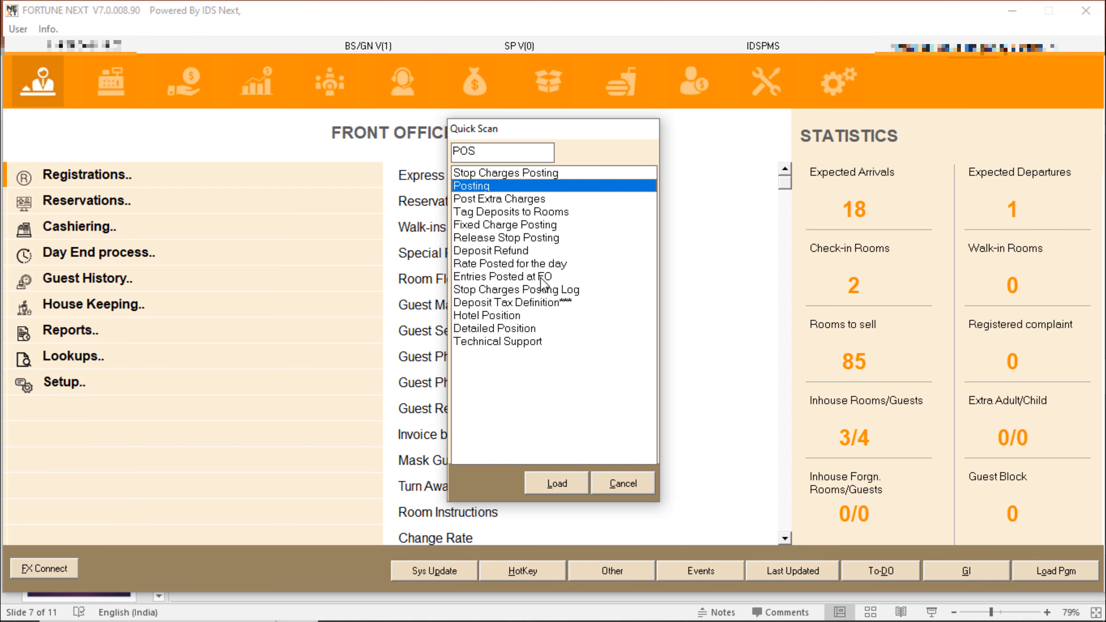
- Open the Posting program and start a new Post Charges entry for room 414
{"action": "key", "text": "Return"}
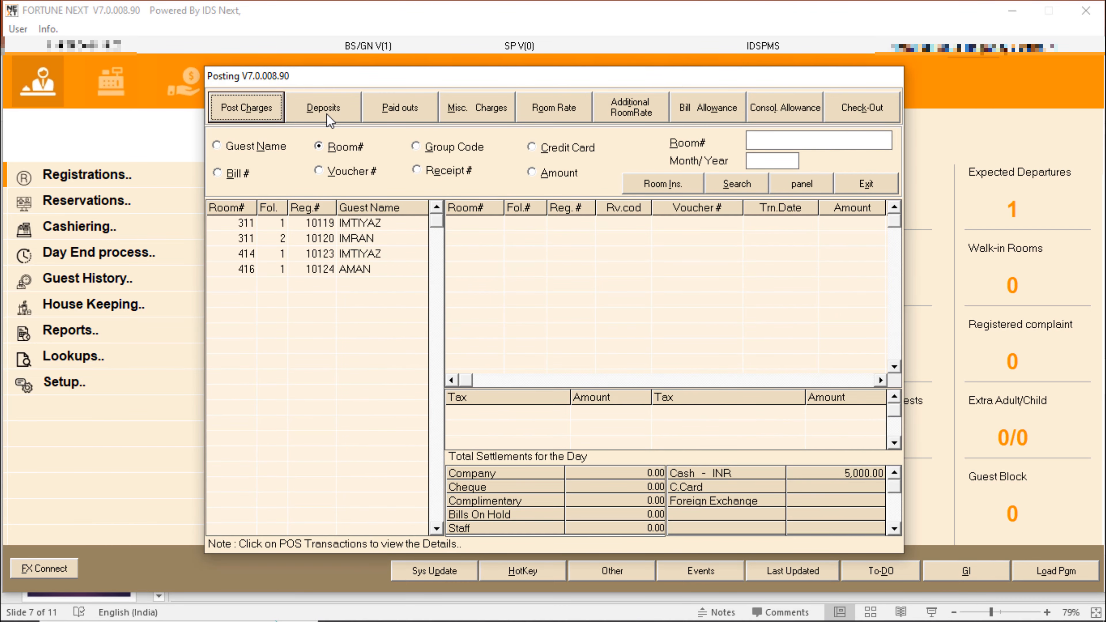
{"action": "left_click", "coordinate": [255, 107]}
{"action": "key", "text": "Return"}
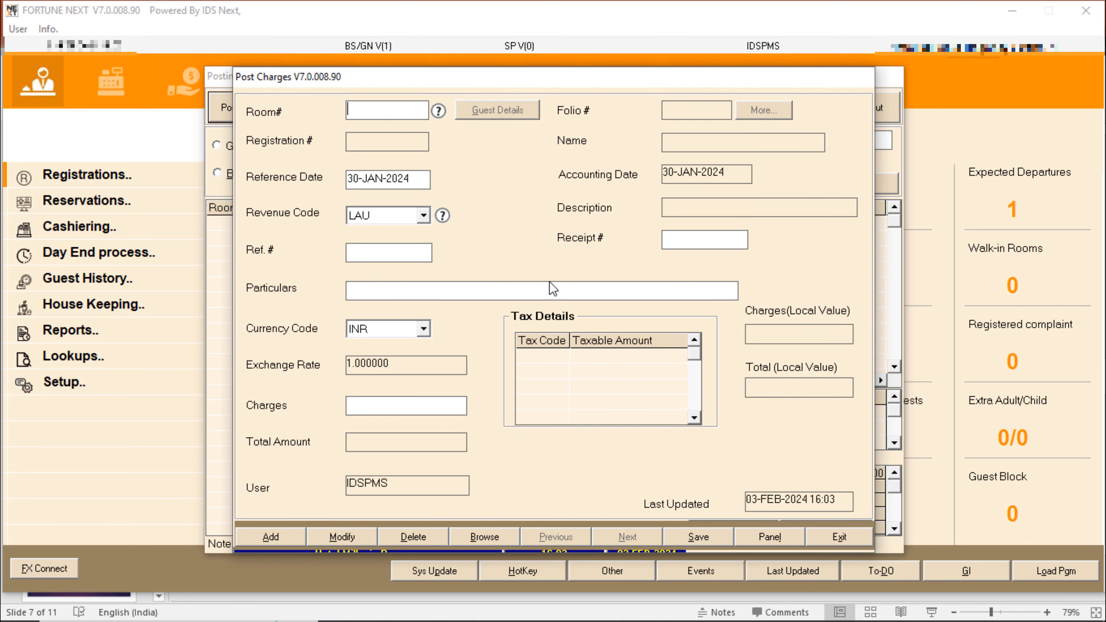
{"action": "type", "text": "414"}
{"action": "key", "text": "Return"}
{"action": "key", "text": "Return"}
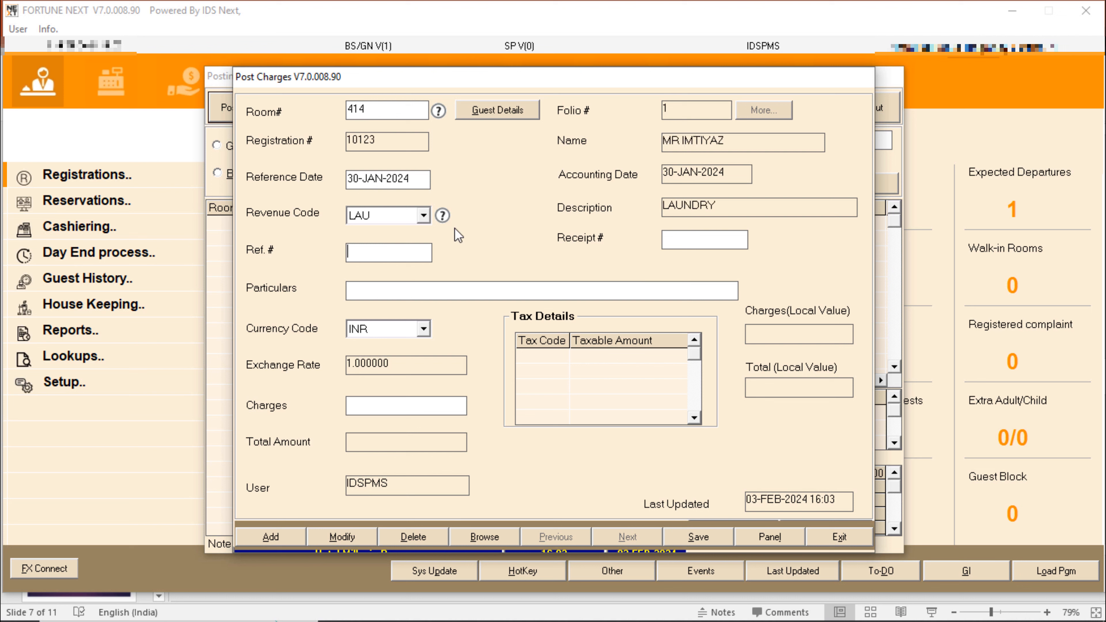
- Fill in the charge with revenue code LAU, reference ".", particulars LAUNDRY and a charge amount of 500
{"action": "left_click", "coordinate": [423, 215]}
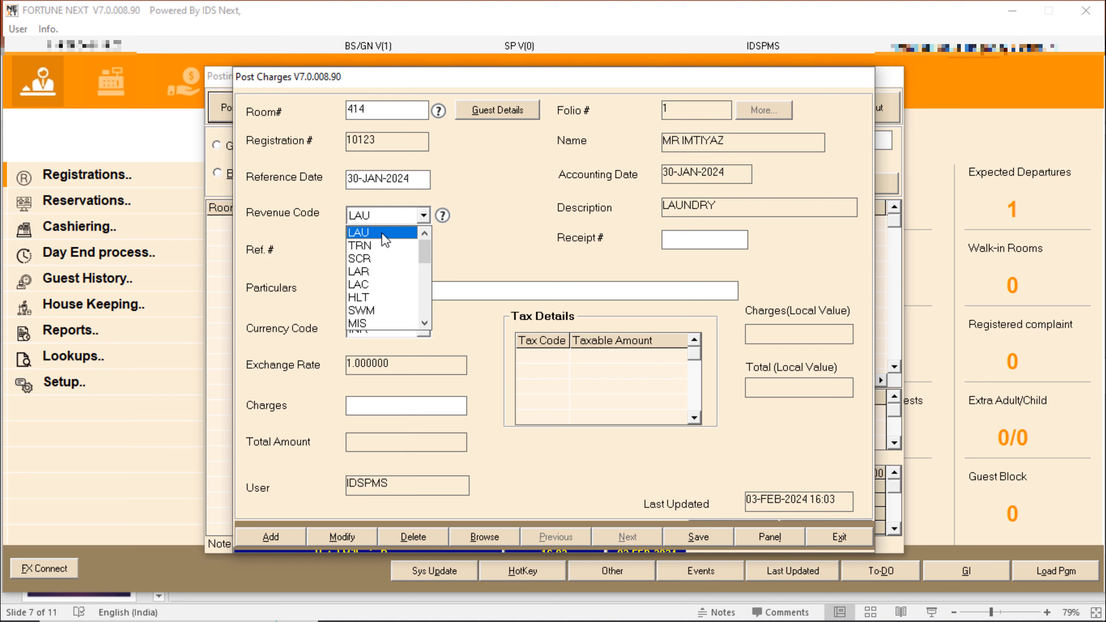
{"action": "left_click", "coordinate": [382, 233]}
{"action": "key", "text": "Tab"}
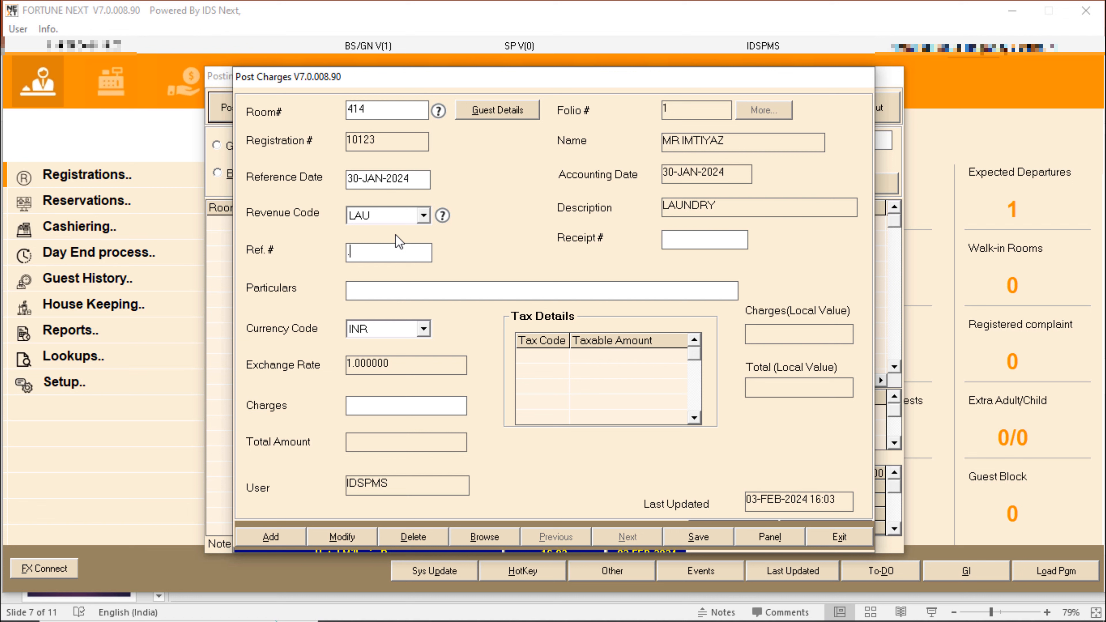
{"action": "type", "text": "LA"}
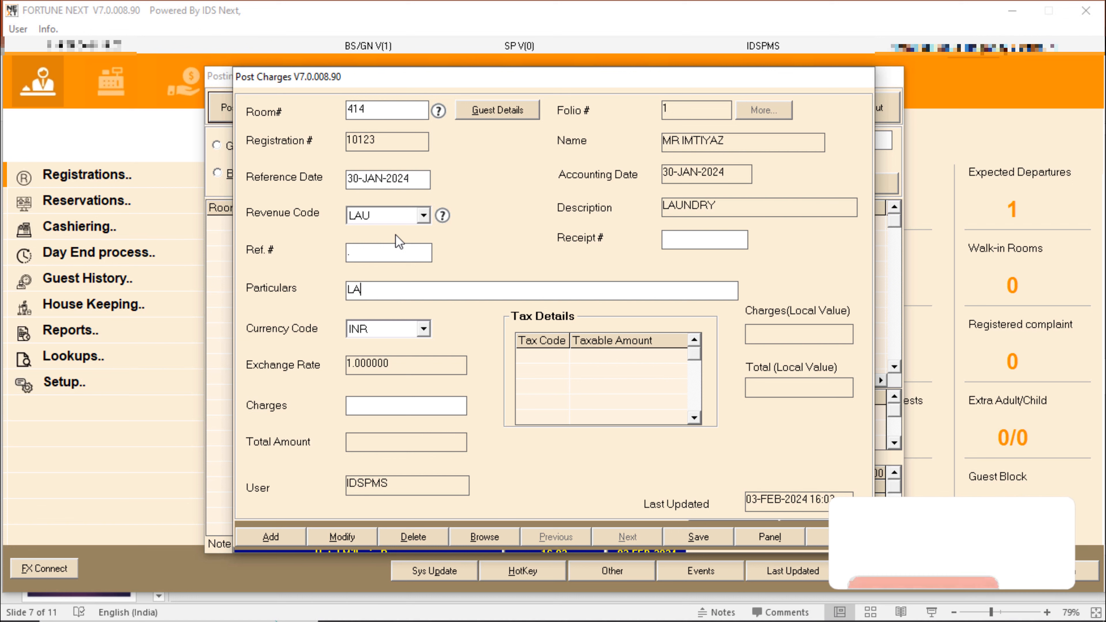
{"action": "type", "text": "NUD"}
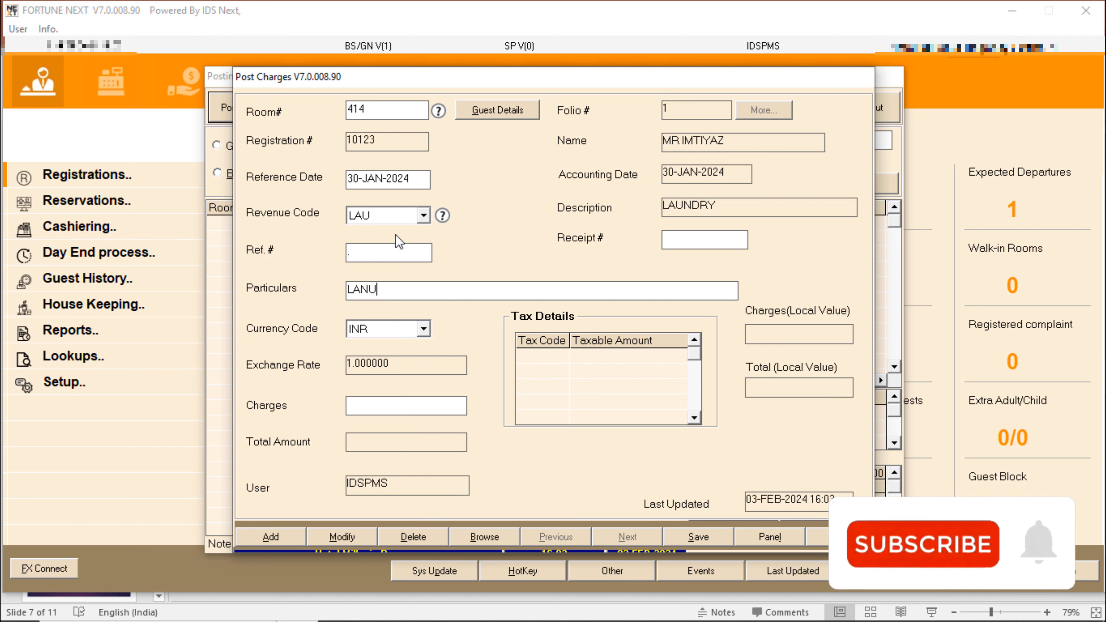
{"action": "key", "text": "BackSpace"}
{"action": "key", "text": "BackSpace"}
{"action": "type", "text": "UNDRY"}
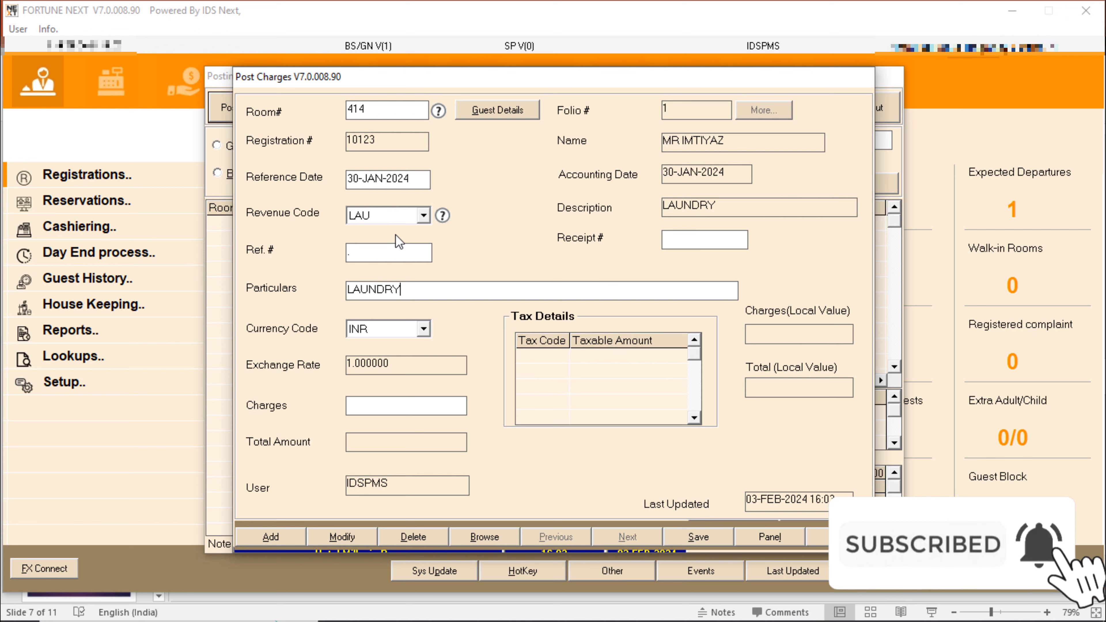
{"action": "key", "text": "Tab"}
{"action": "key", "text": "Tab"}
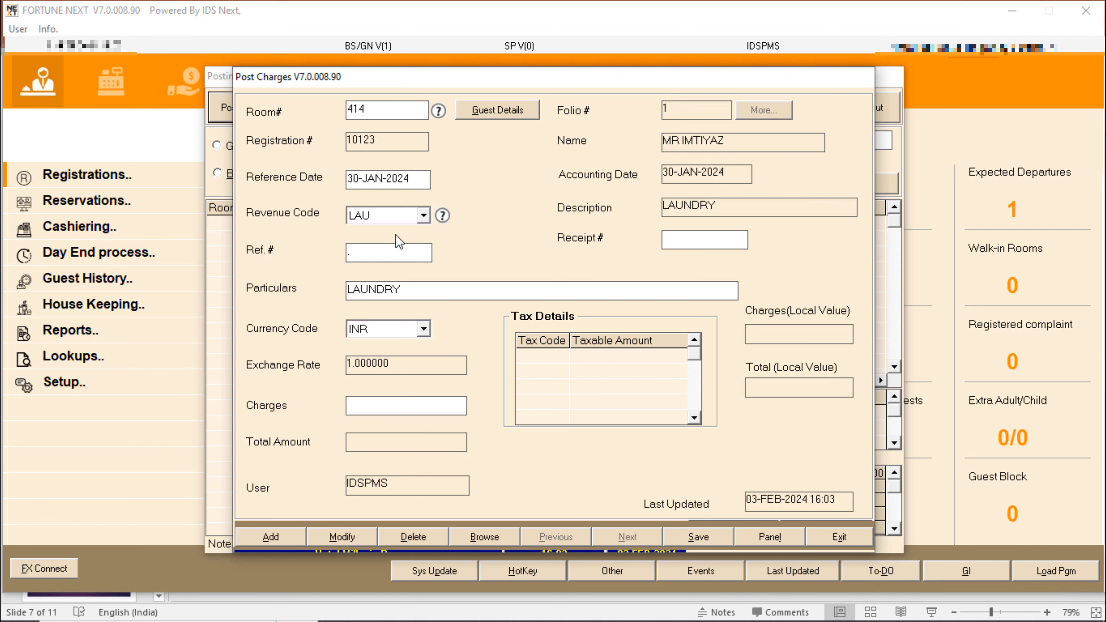
{"action": "key", "text": "Tab"}
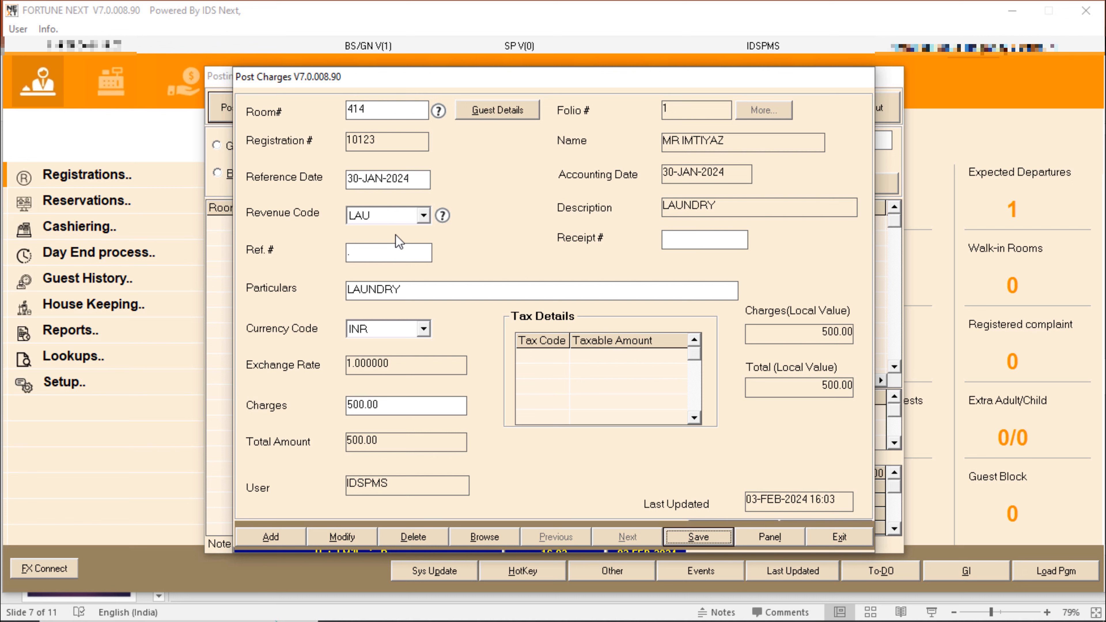
- Save the laundry charge without printing a voucher and close the Post Charges and Posting windows
{"action": "key", "text": "Return"}
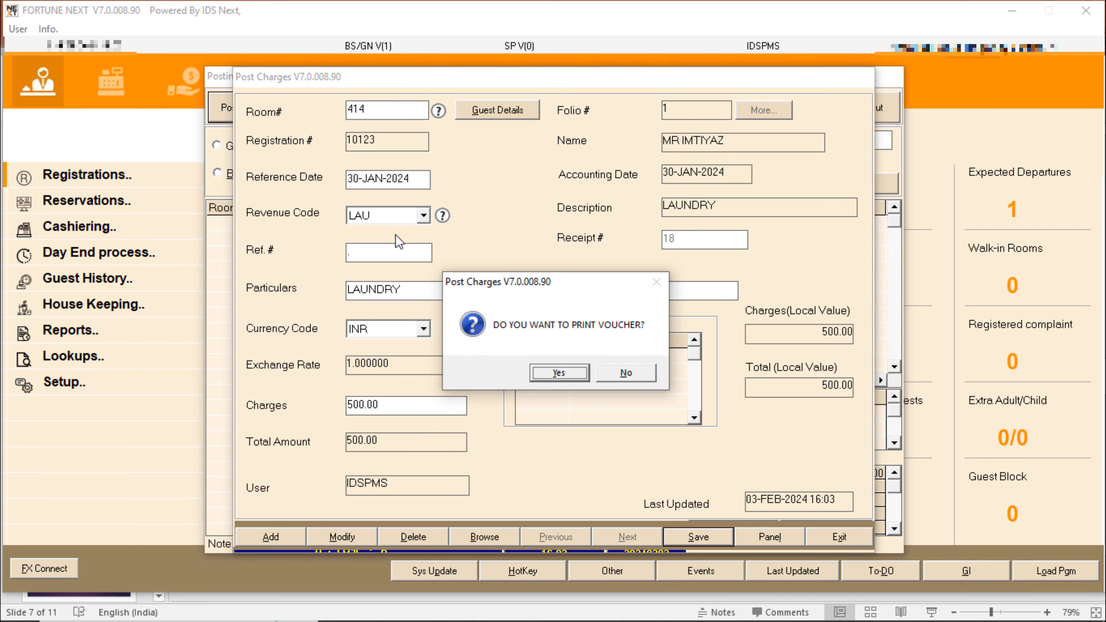
{"action": "key", "text": "Tab"}
{"action": "key", "text": "Return"}
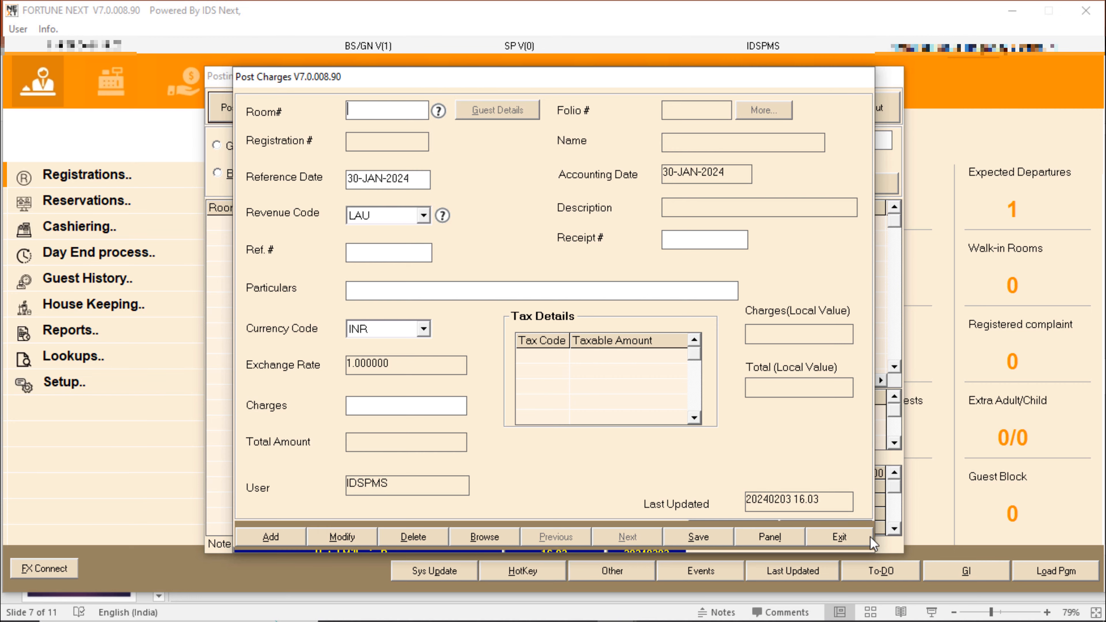
{"action": "left_click", "coordinate": [853, 538]}
{"action": "left_click", "coordinate": [865, 188]}
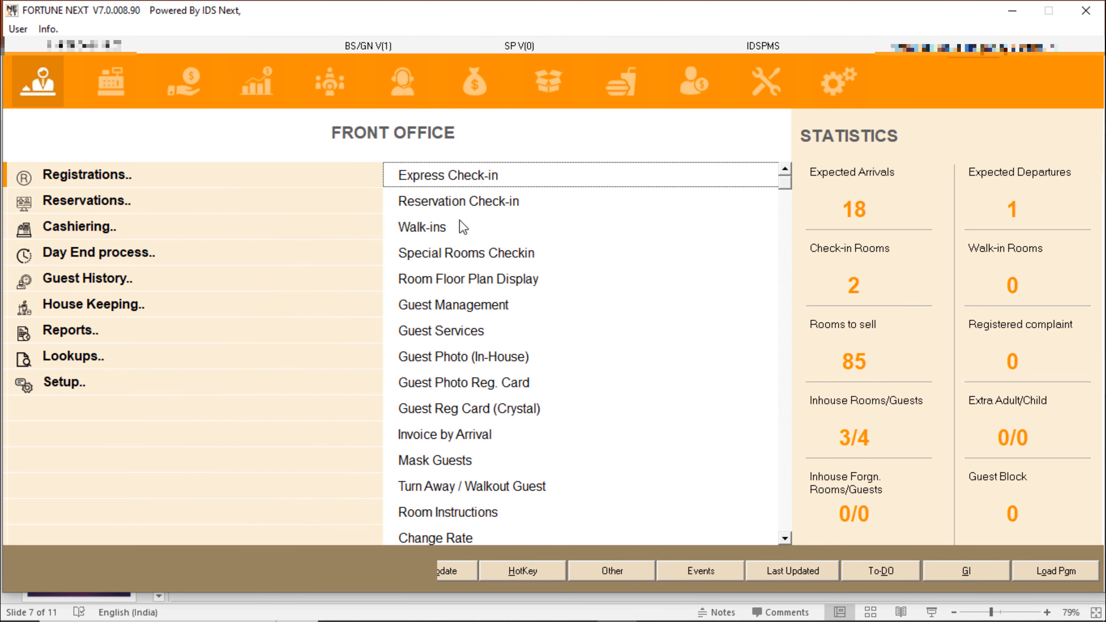
- Check the Quick Balances of room 414 from the Room Status lookup
{"action": "left_click", "coordinate": [106, 353]}
{"action": "left_click", "coordinate": [443, 357]}
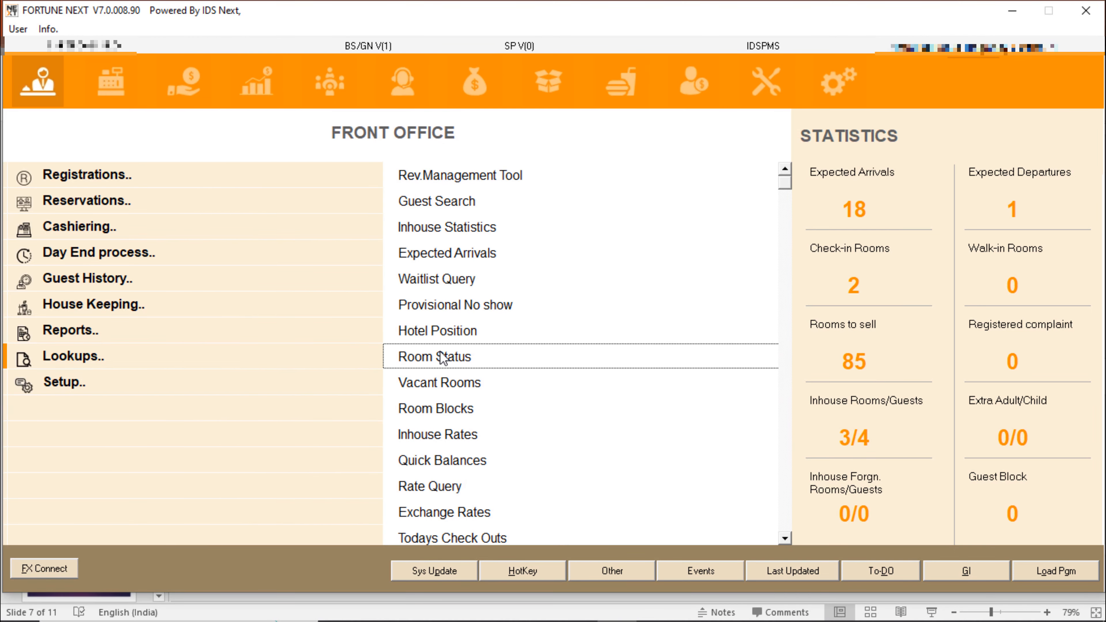
{"action": "left_click", "coordinate": [598, 373]}
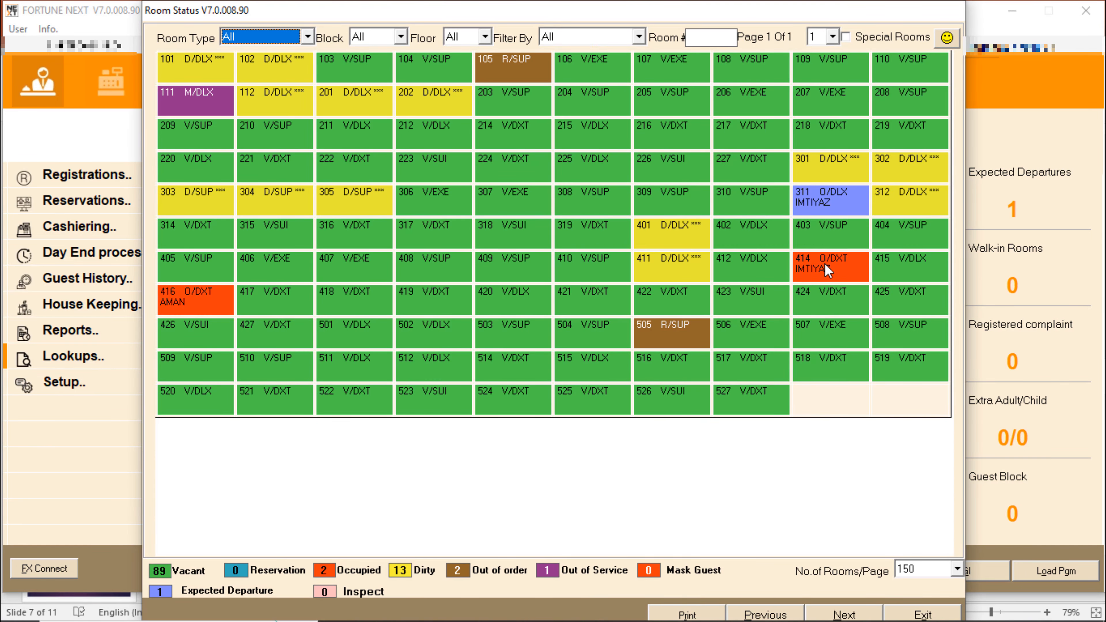
{"action": "right_click", "coordinate": [827, 270]}
{"action": "left_click", "coordinate": [880, 607]}
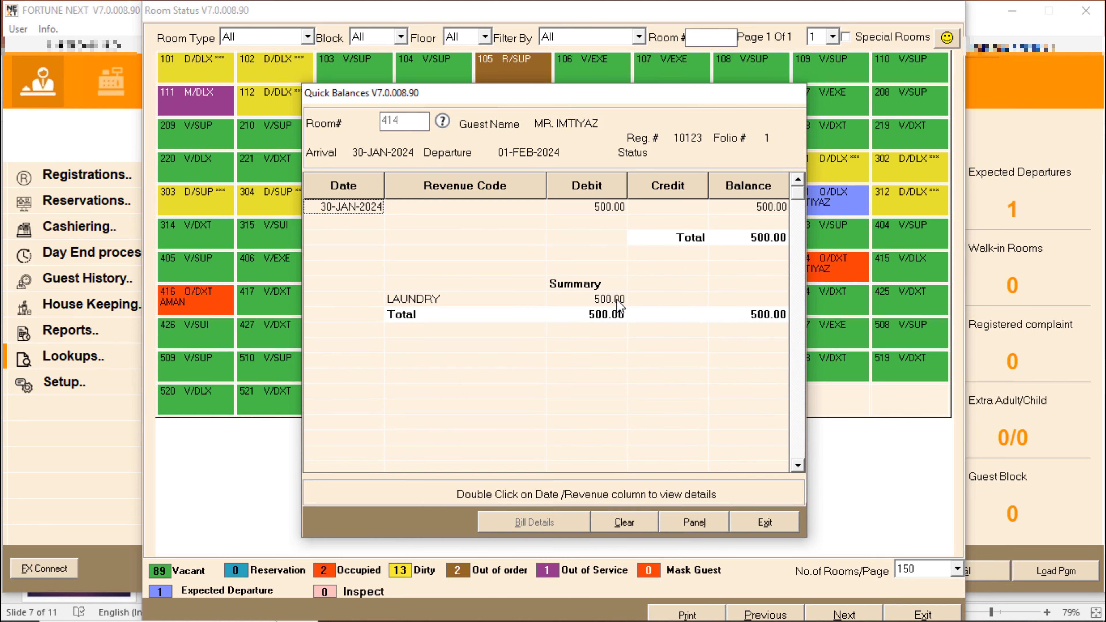
{"action": "left_click", "coordinate": [765, 523]}
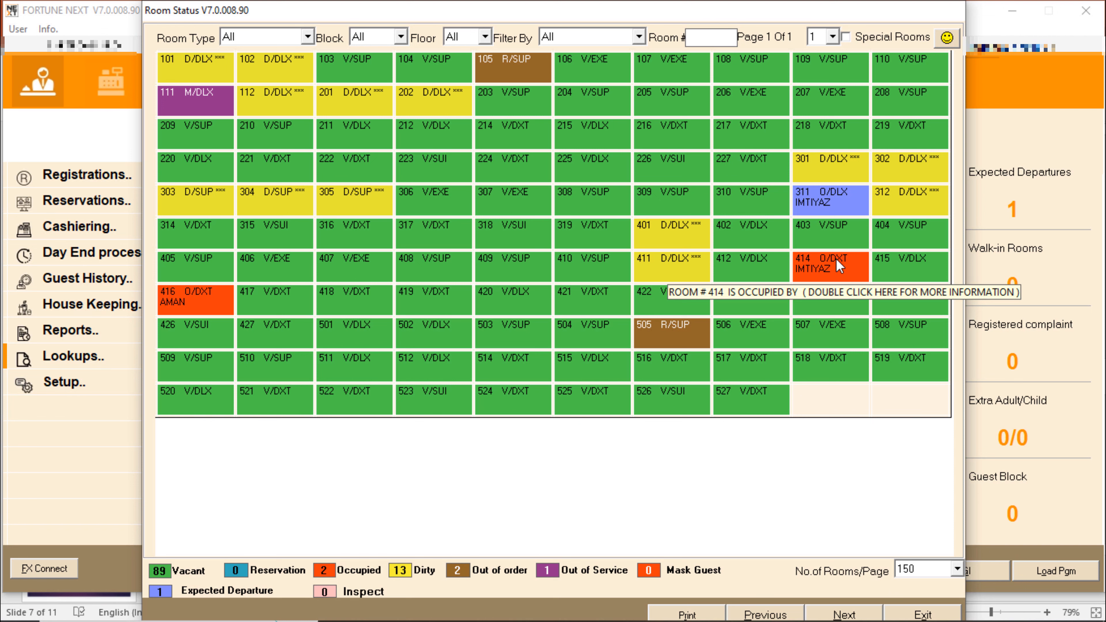
- Check the Quick Balances of room 416 and close the Room Status lookup
{"action": "right_click", "coordinate": [204, 304]}
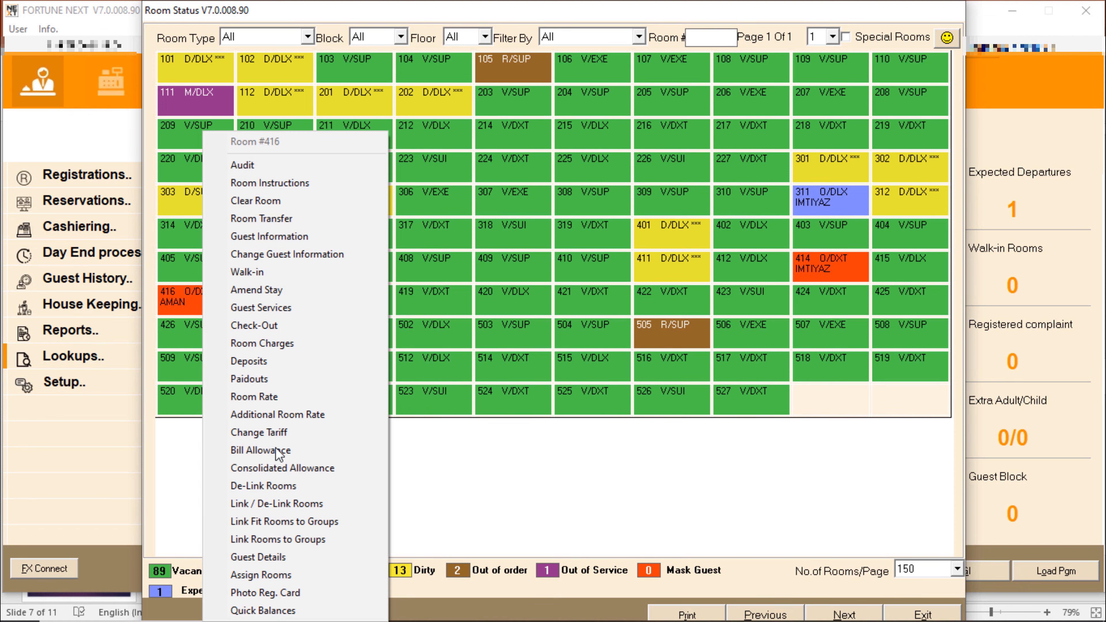
{"action": "left_click", "coordinate": [263, 610]}
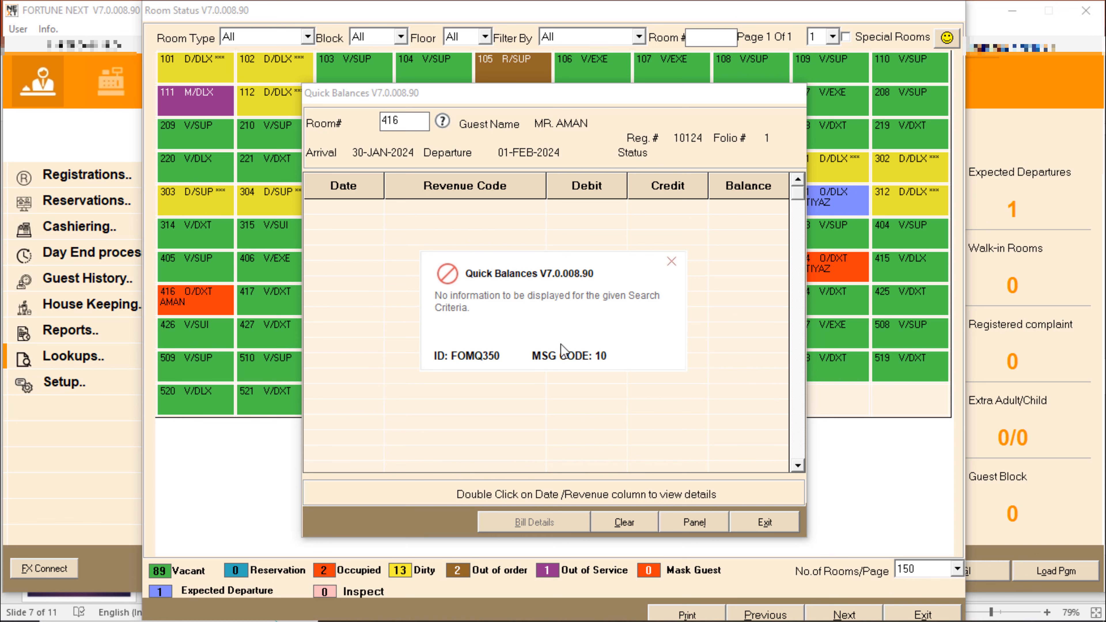
{"action": "left_click", "coordinate": [671, 262]}
{"action": "left_click", "coordinate": [753, 524]}
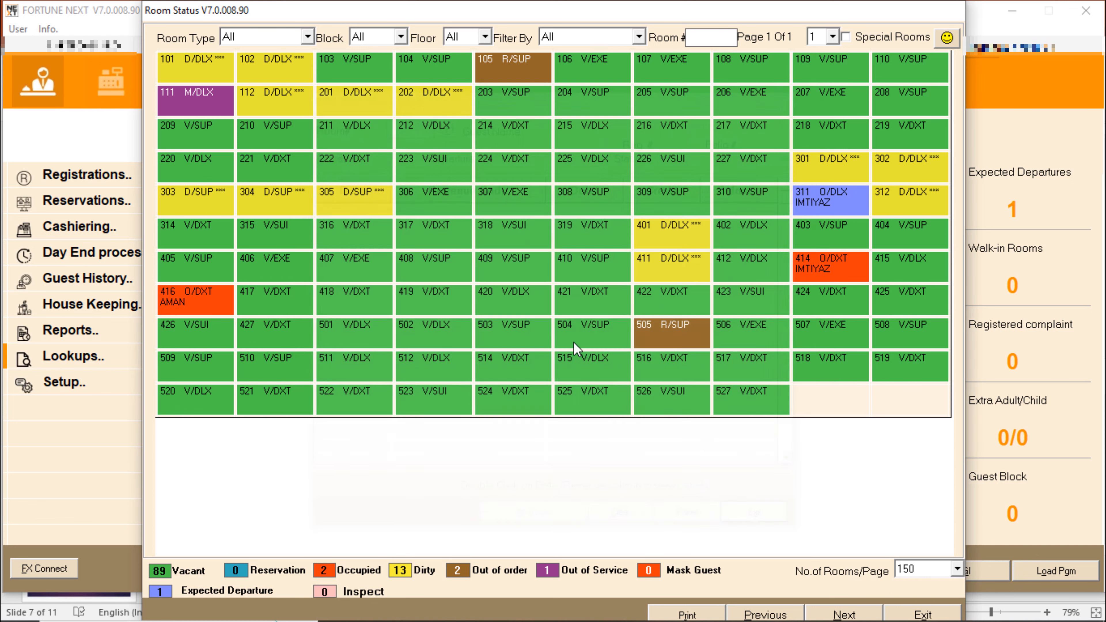
{"action": "mouse_move", "coordinate": [810, 272]}
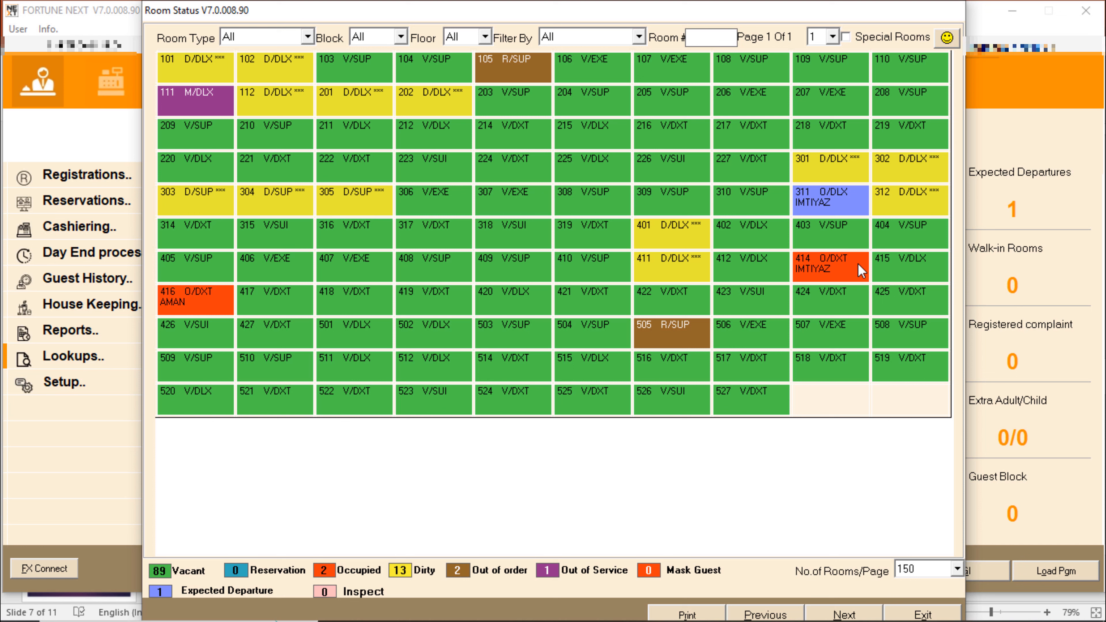
{"action": "left_click", "coordinate": [919, 614]}
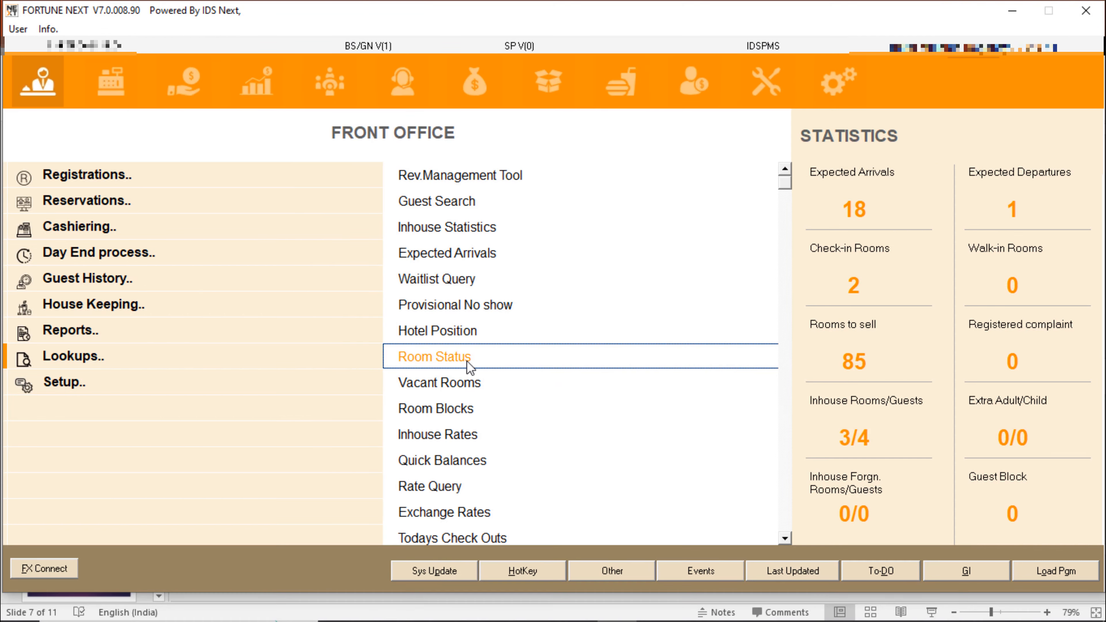
- Reopen Post Charges from Posting in delete mode and load the laundry charge of room 414
{"action": "type", "text": "POS"}
{"action": "key", "text": "Down"}
{"action": "key", "text": "Down"}
{"action": "key", "text": "Return"}
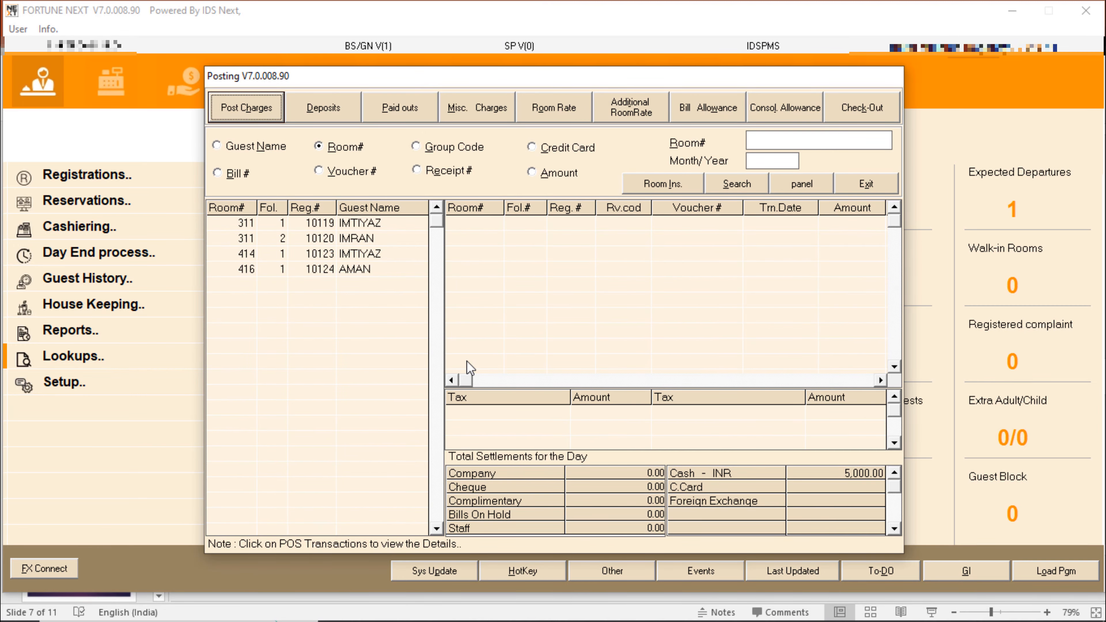
{"action": "key", "text": "Return"}
{"action": "key", "text": "Tab"}
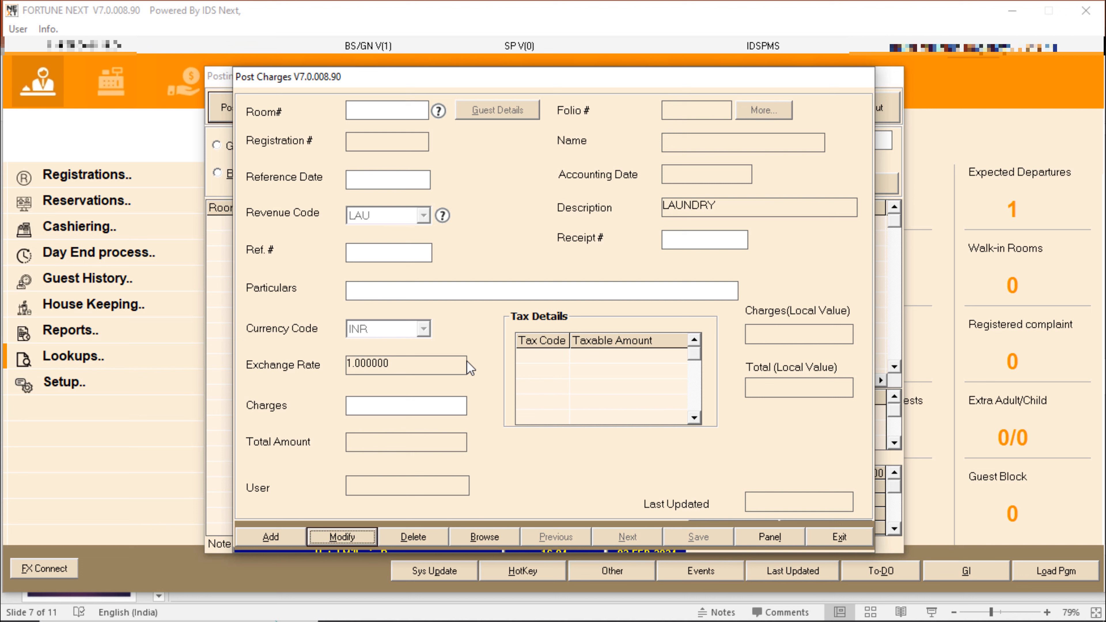
{"action": "key", "text": "Tab"}
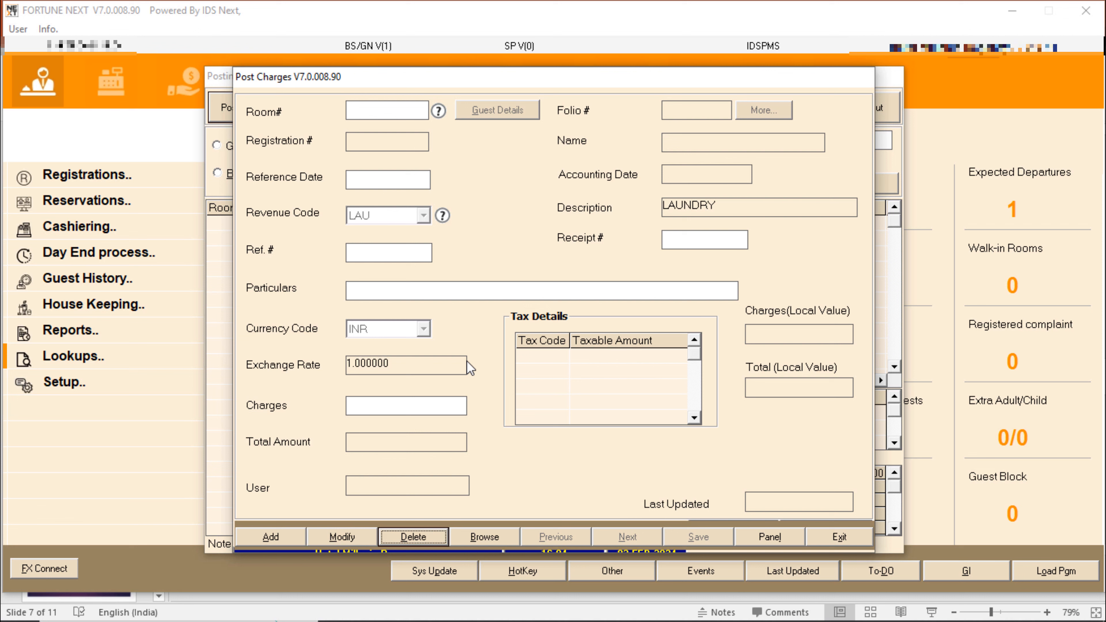
{"action": "key", "text": "Return"}
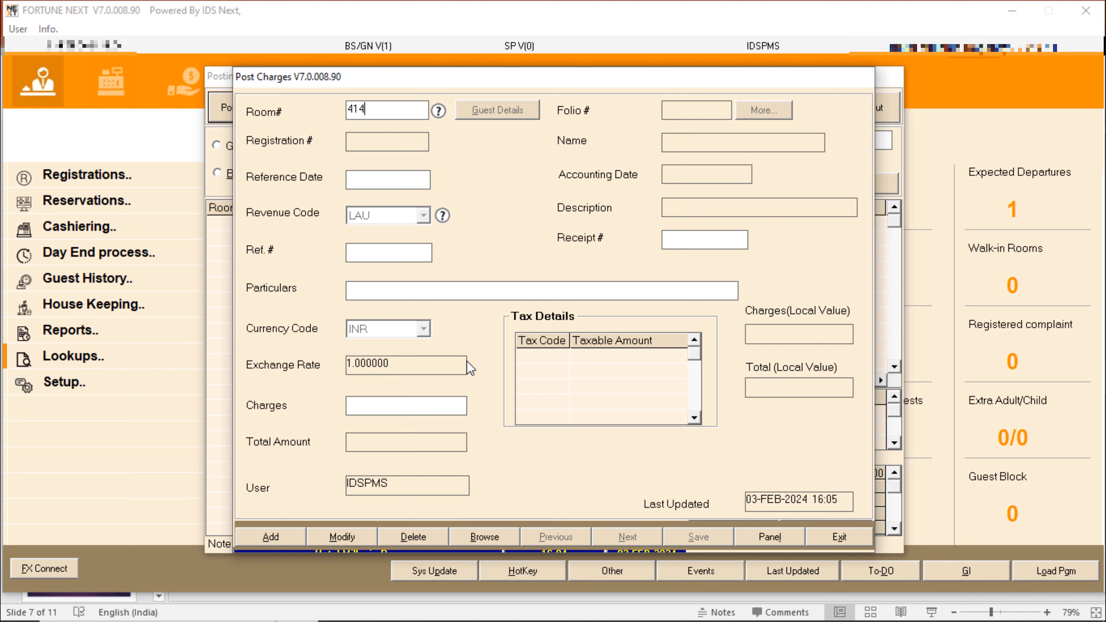
{"action": "key", "text": "Return"}
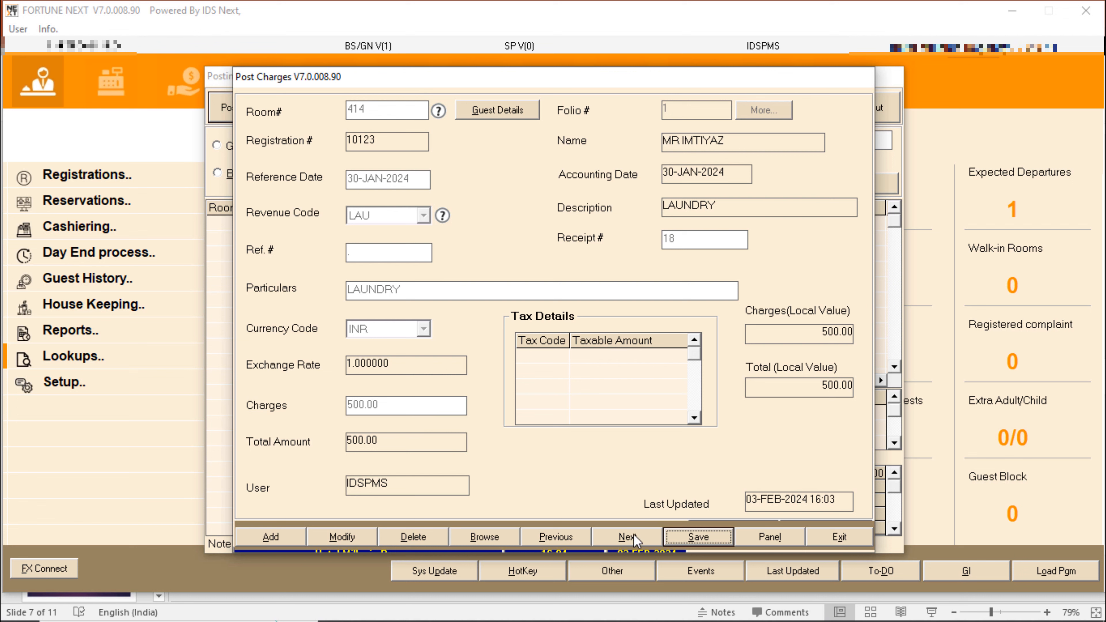
- Delete the loaded laundry charge without printing a voucher and close the posting windows
{"action": "left_click", "coordinate": [692, 542]}
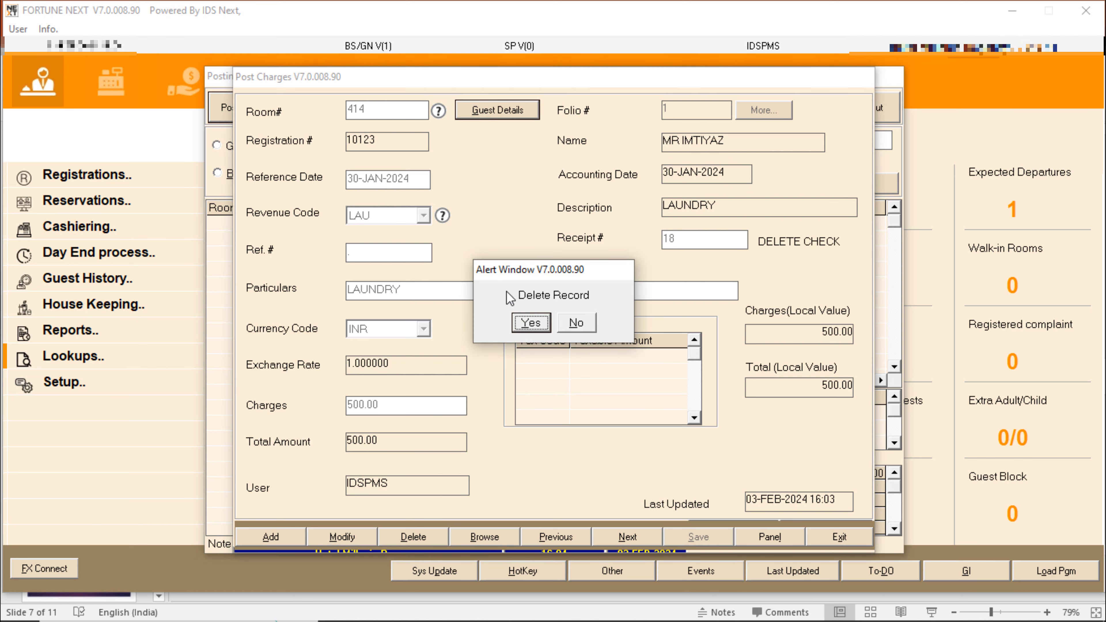
{"action": "left_click", "coordinate": [531, 323]}
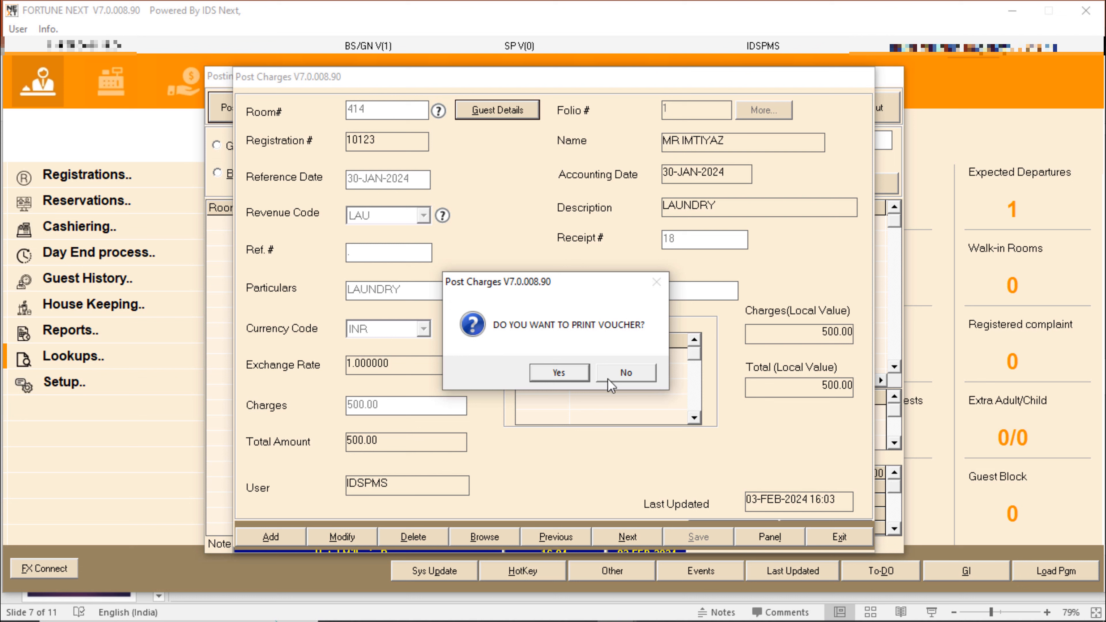
{"action": "left_click", "coordinate": [628, 371]}
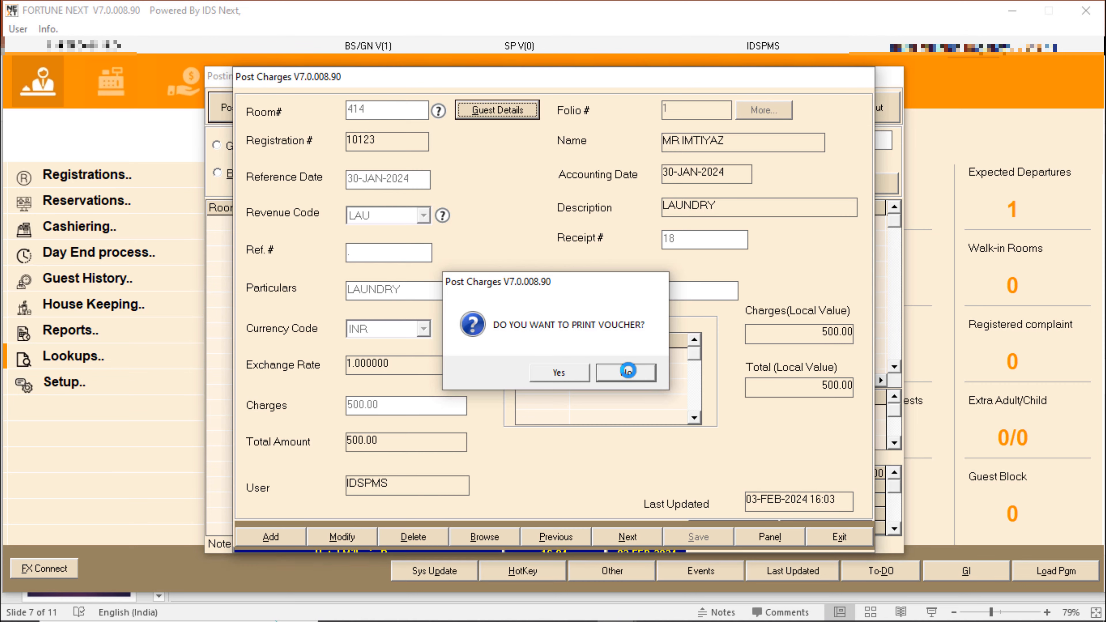
{"action": "left_click", "coordinate": [833, 538]}
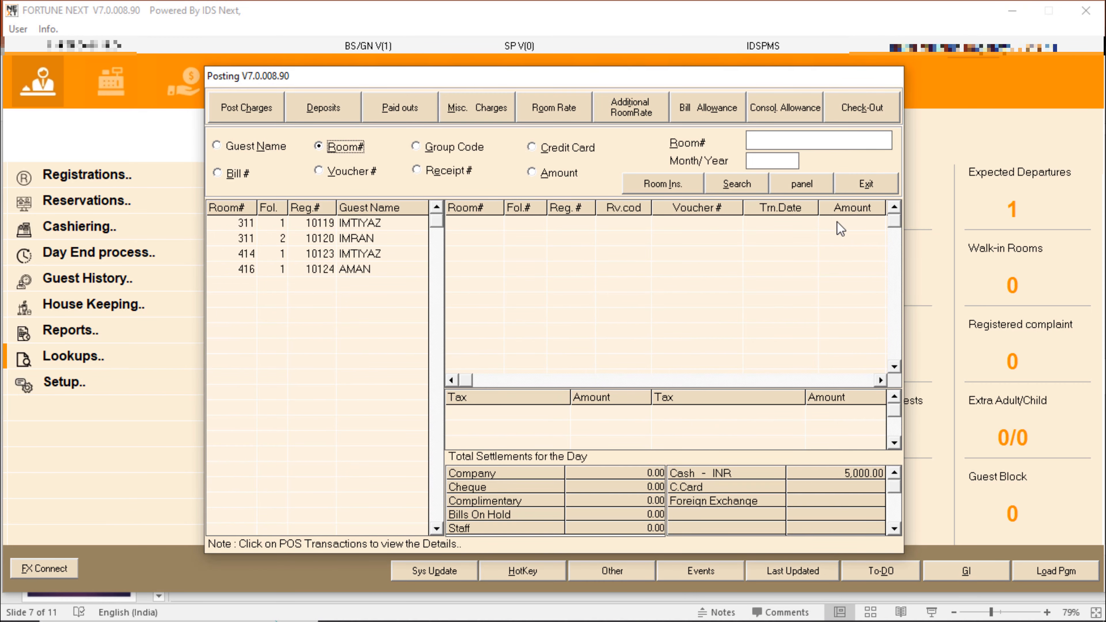
{"action": "left_click", "coordinate": [867, 184]}
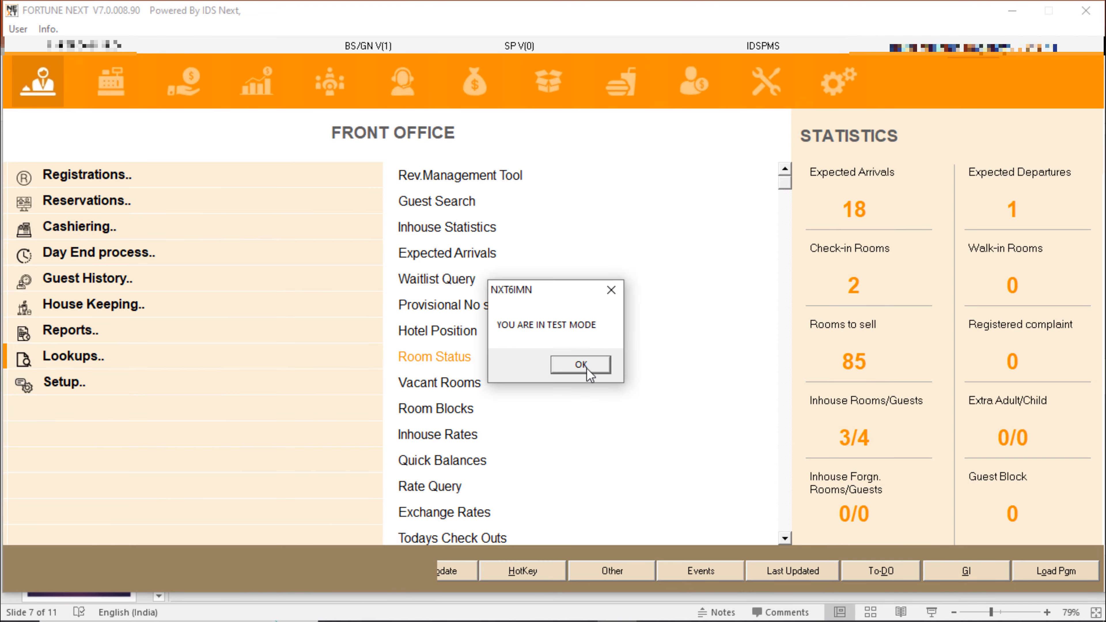
- Reopen Room Status and check room 414's Quick Balances after the charge deletion
{"action": "left_click", "coordinate": [583, 369]}
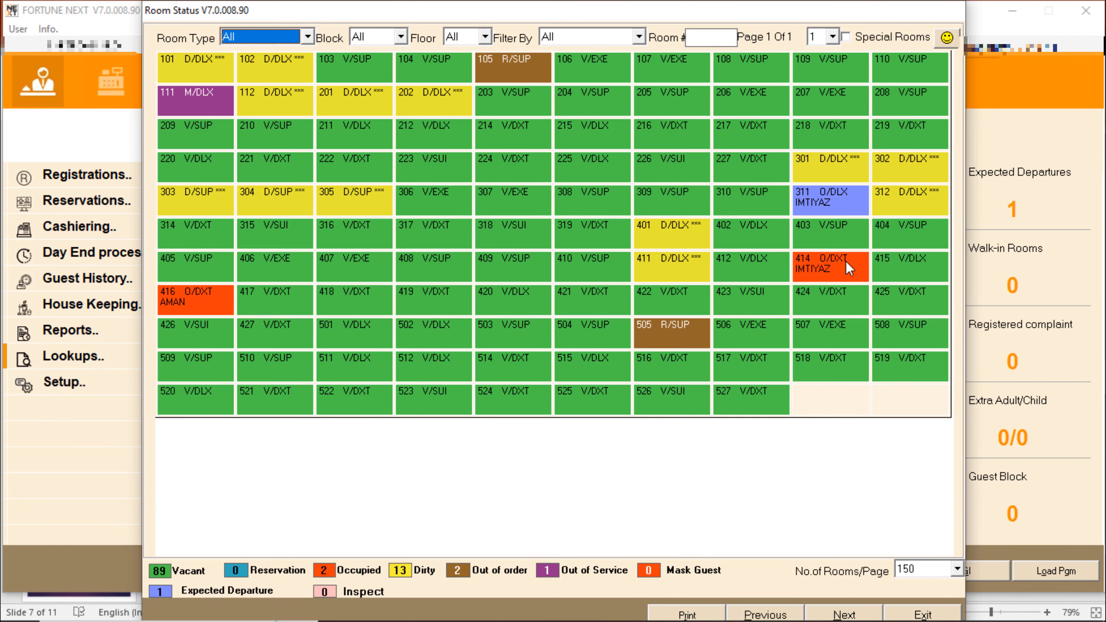
{"action": "right_click", "coordinate": [846, 264]}
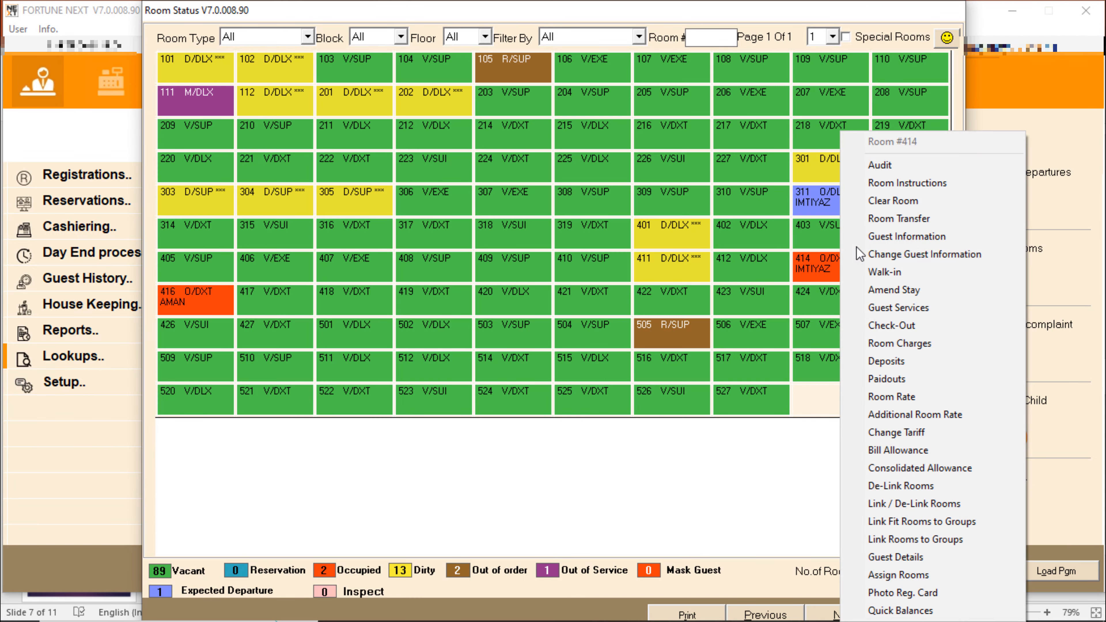
{"action": "left_click", "coordinate": [898, 611]}
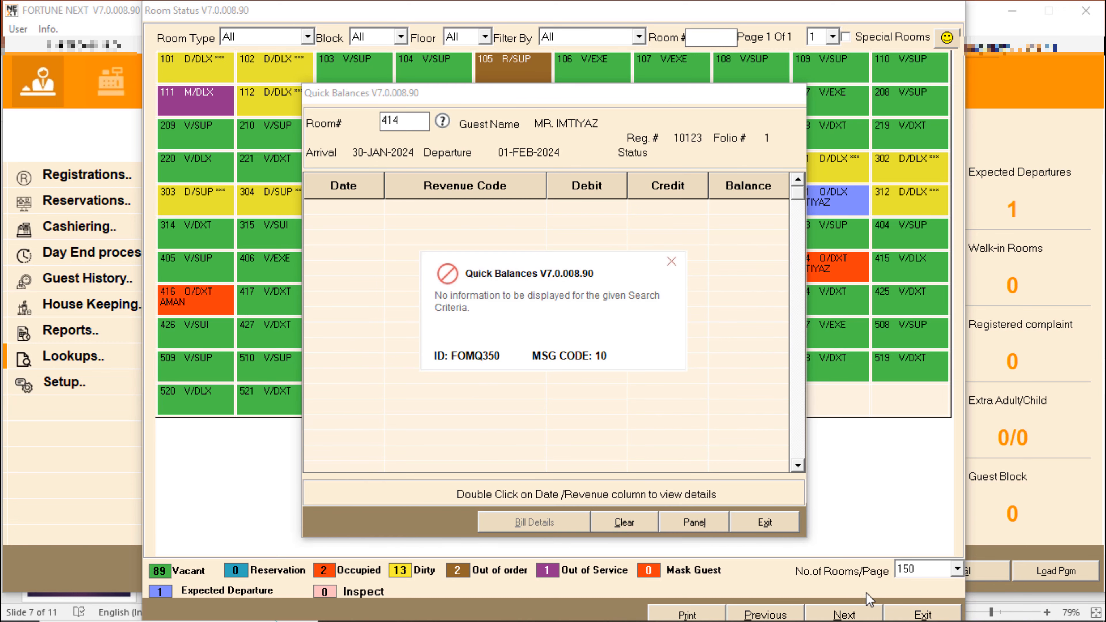
- Dismiss the Quick Balances message and close room 414's balances
{"action": "left_click", "coordinate": [671, 261]}
{"action": "left_click", "coordinate": [765, 522]}
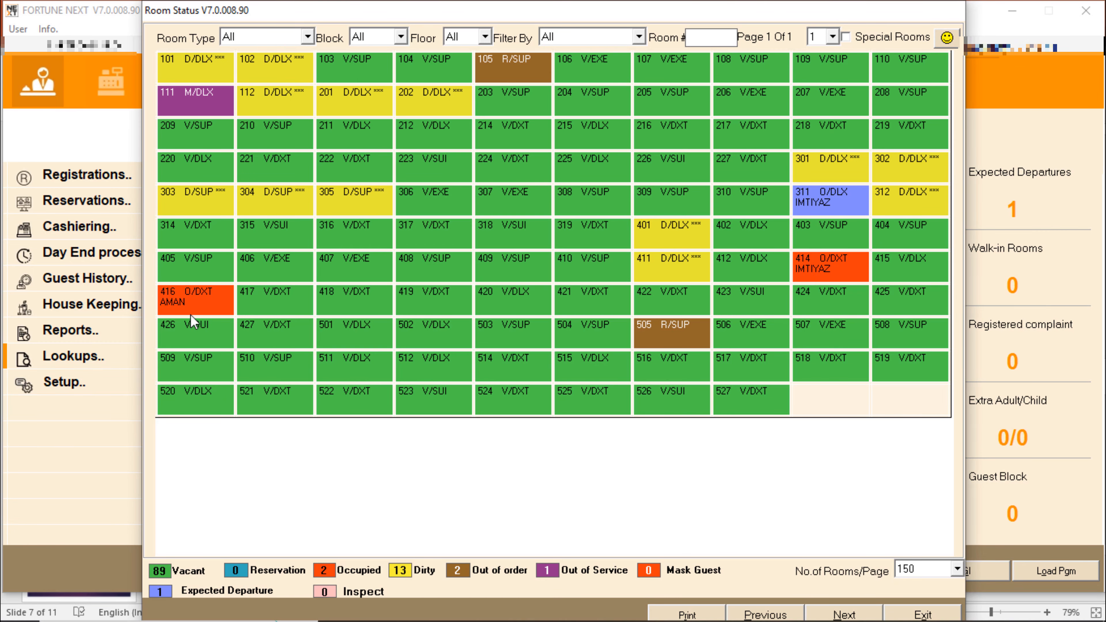
{"action": "mouse_move", "coordinate": [195, 303]}
{"action": "left_click", "coordinate": [994, 614]}
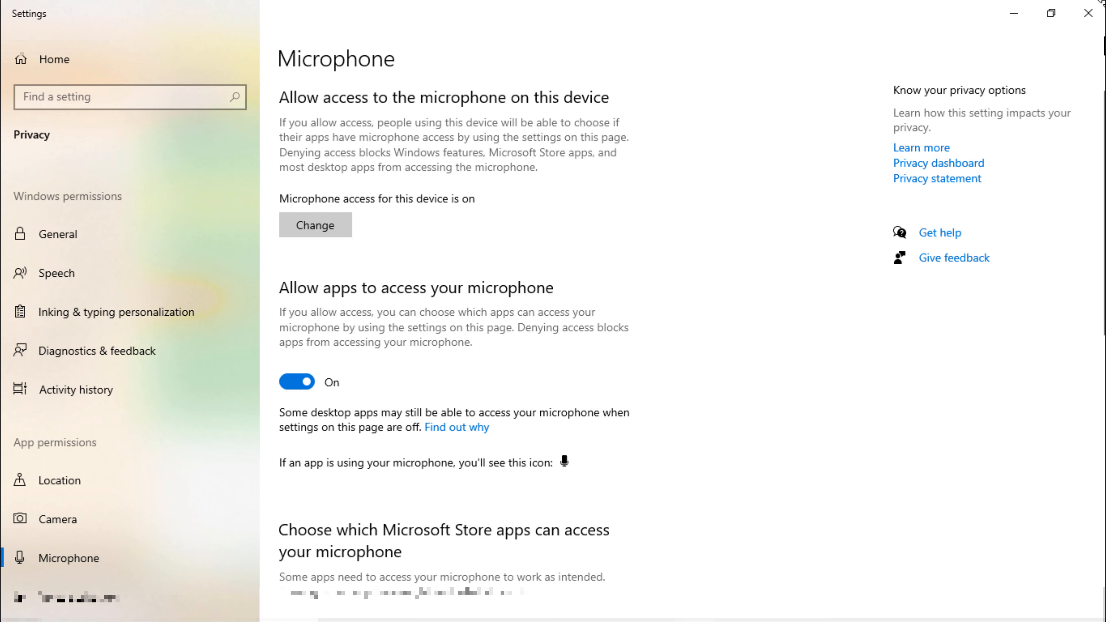
{"action": "left_click", "coordinate": [1089, 14]}
{"action": "mouse_move", "coordinate": [941, 615]}
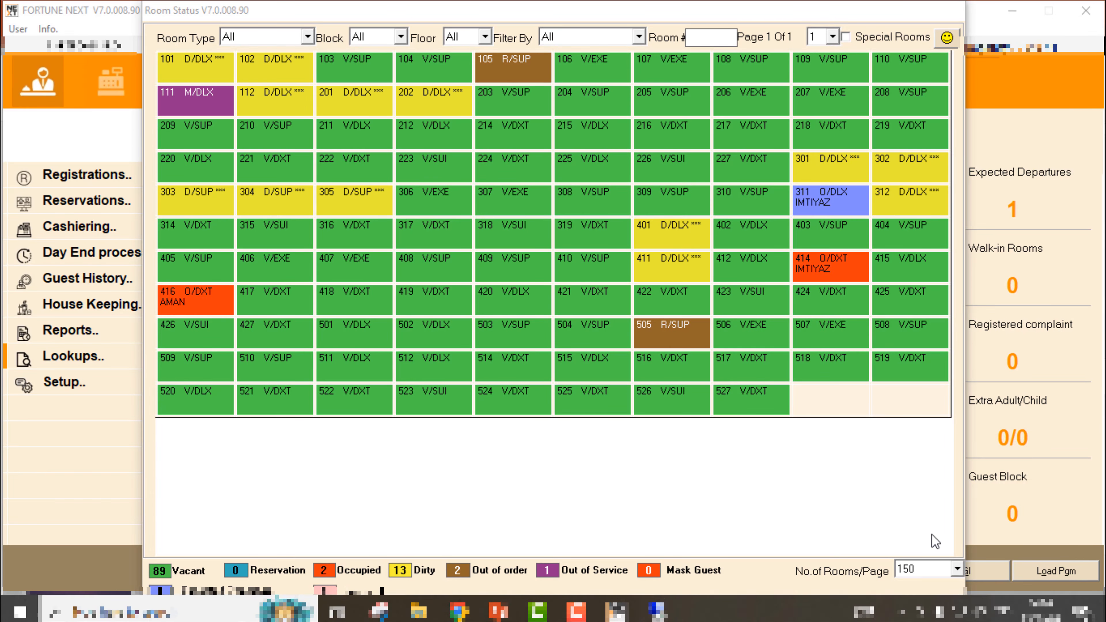
- Exit Room Status, search for POS and open Posting's Post Charges form in add mode
{"action": "key", "text": "Escape"}
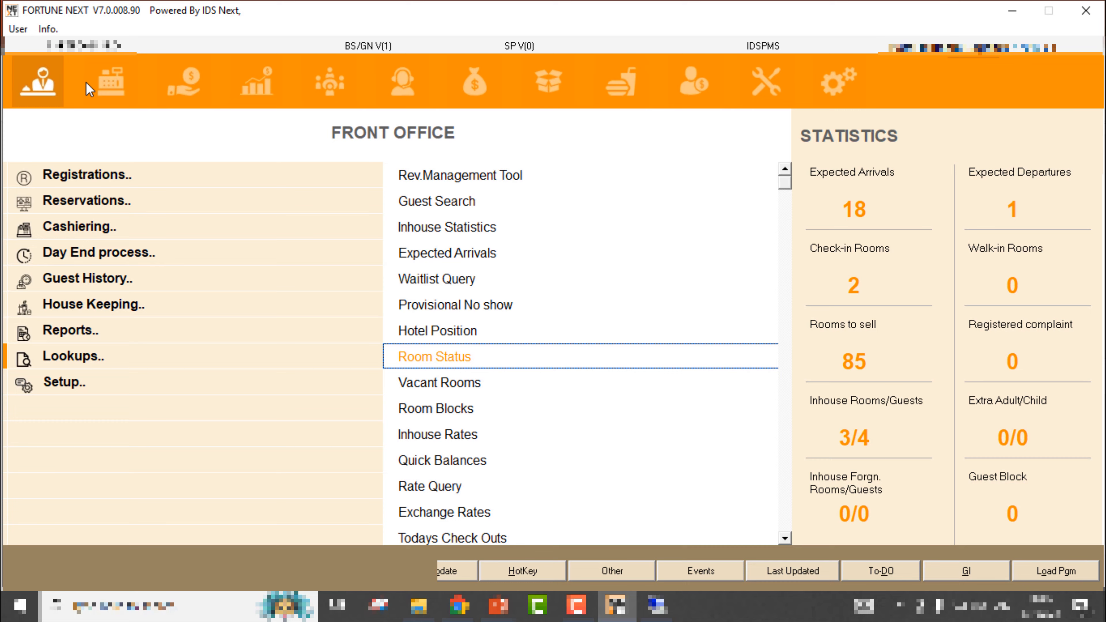
{"action": "left_click", "coordinate": [46, 87]}
{"action": "type", "text": "POS"}
{"action": "key", "text": "Return"}
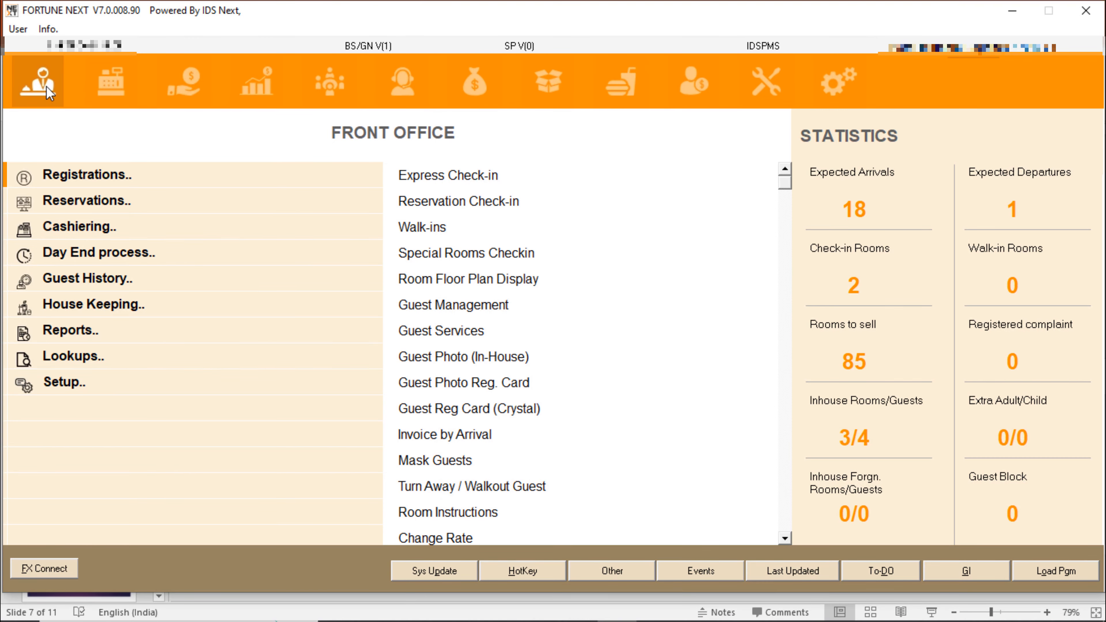
{"action": "key", "text": "Return"}
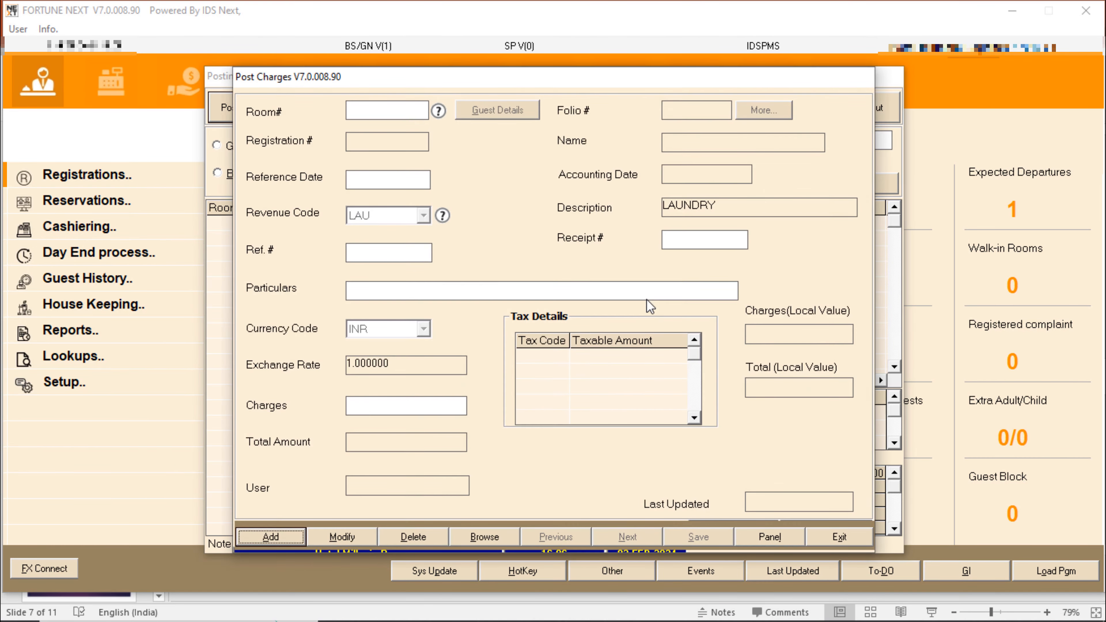
{"action": "key", "text": "Return"}
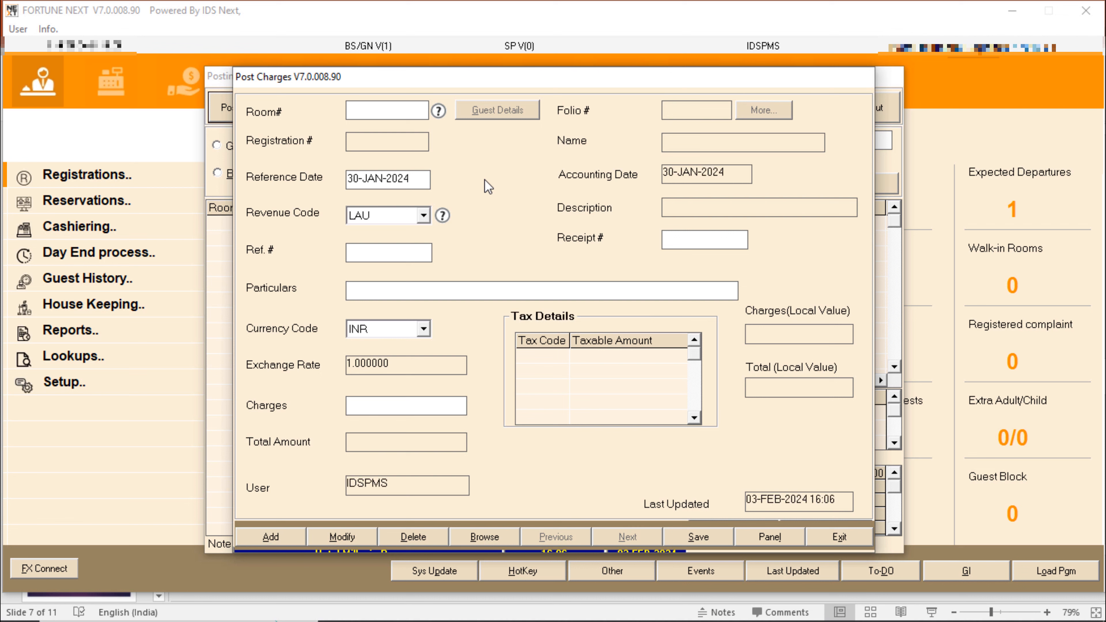
- Enter room 416 for the new charge, keeping revenue code LAU and the 30-JAN-2024 reference date
{"action": "type", "text": "416"}
{"action": "key", "text": "Return"}
{"action": "key", "text": "Return"}
{"action": "key", "text": "Return"}
{"action": "key", "text": "Return"}
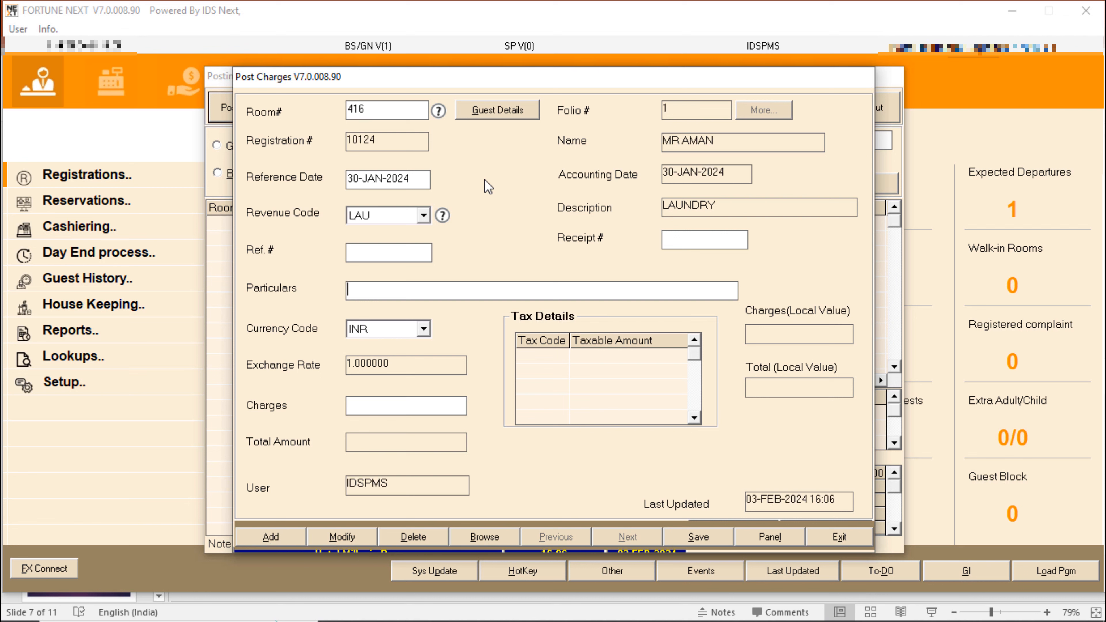
- Save the laundry charge of 500.00 with particulars BBB without printing a voucher, and close the posting windows
{"action": "key", "text": "Return"}
{"action": "type", "text": "BBB"}
{"action": "key", "text": "Return"}
{"action": "key", "text": "Return"}
{"action": "key", "text": "Return"}
{"action": "key", "text": "Return"}
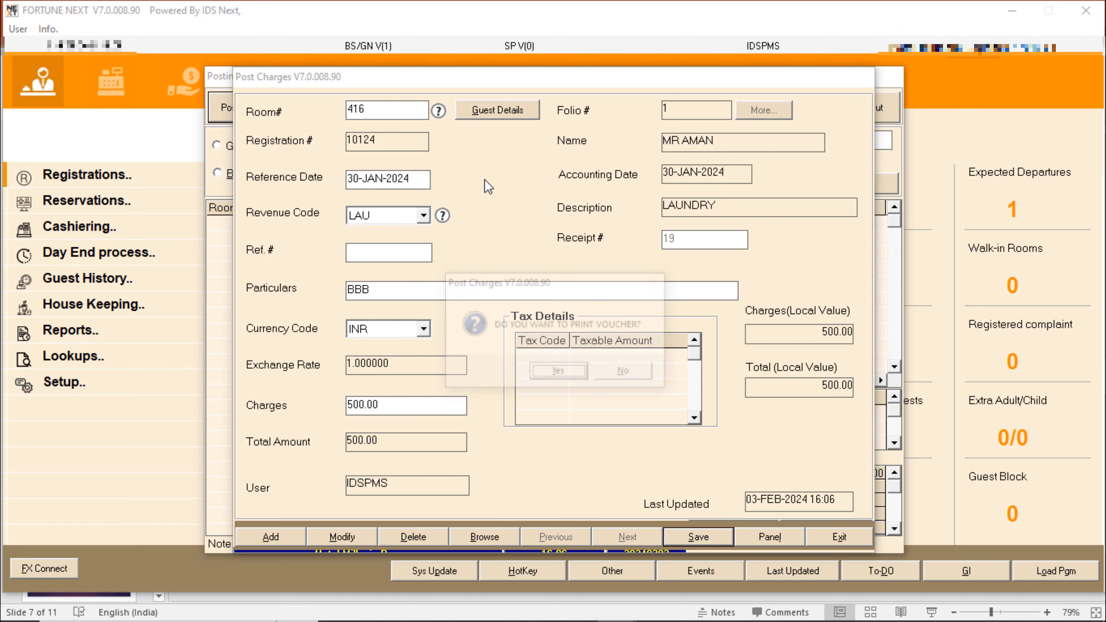
{"action": "left_click", "coordinate": [630, 370]}
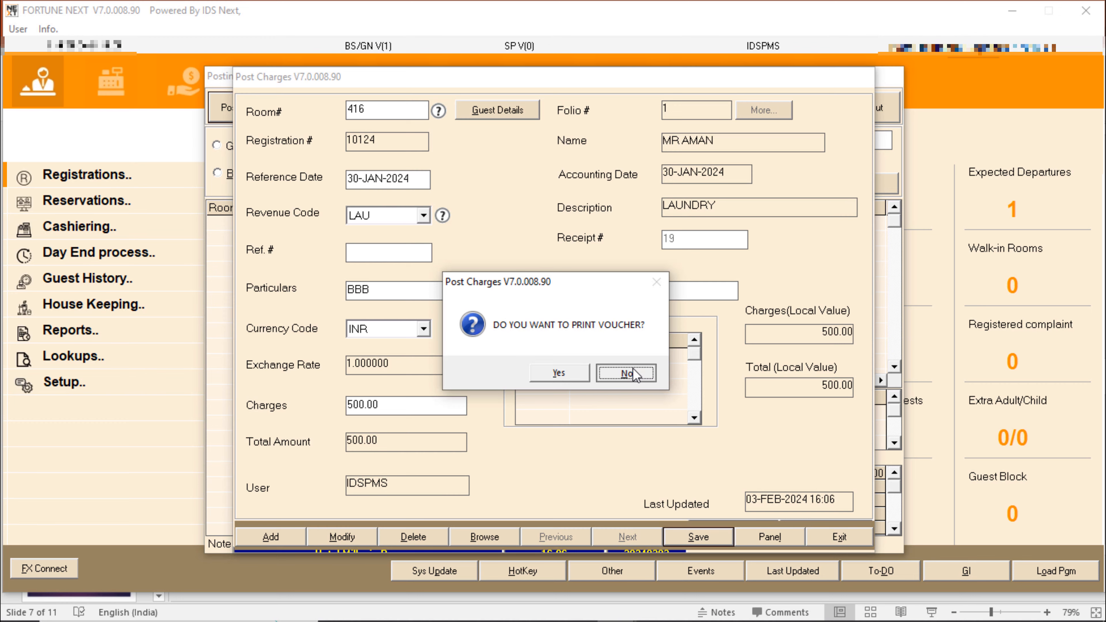
{"action": "left_click", "coordinate": [840, 537]}
{"action": "left_click", "coordinate": [866, 183]}
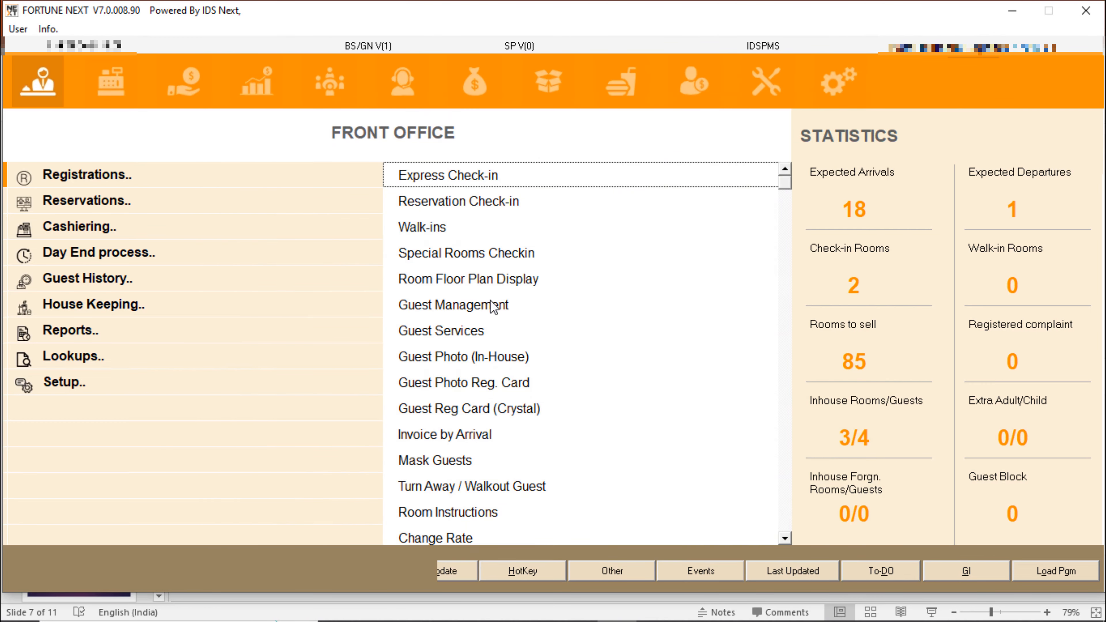
- Look up room 416's Quick Balances from Room Status and exit the lookup
{"action": "left_click", "coordinate": [81, 362]}
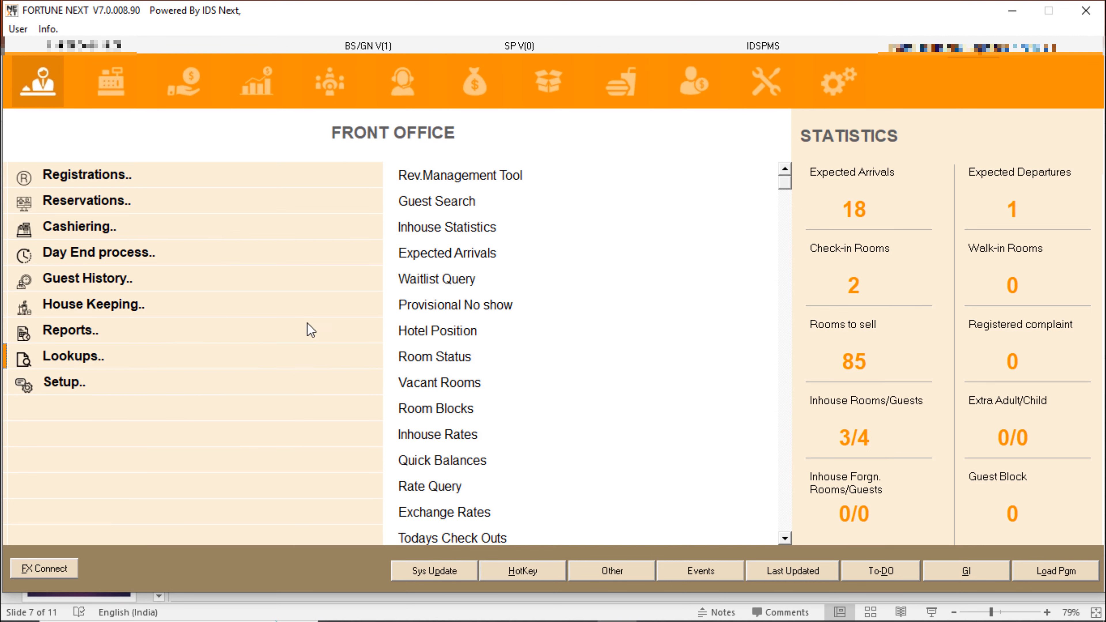
{"action": "left_click", "coordinate": [453, 366]}
{"action": "left_click", "coordinate": [586, 364]}
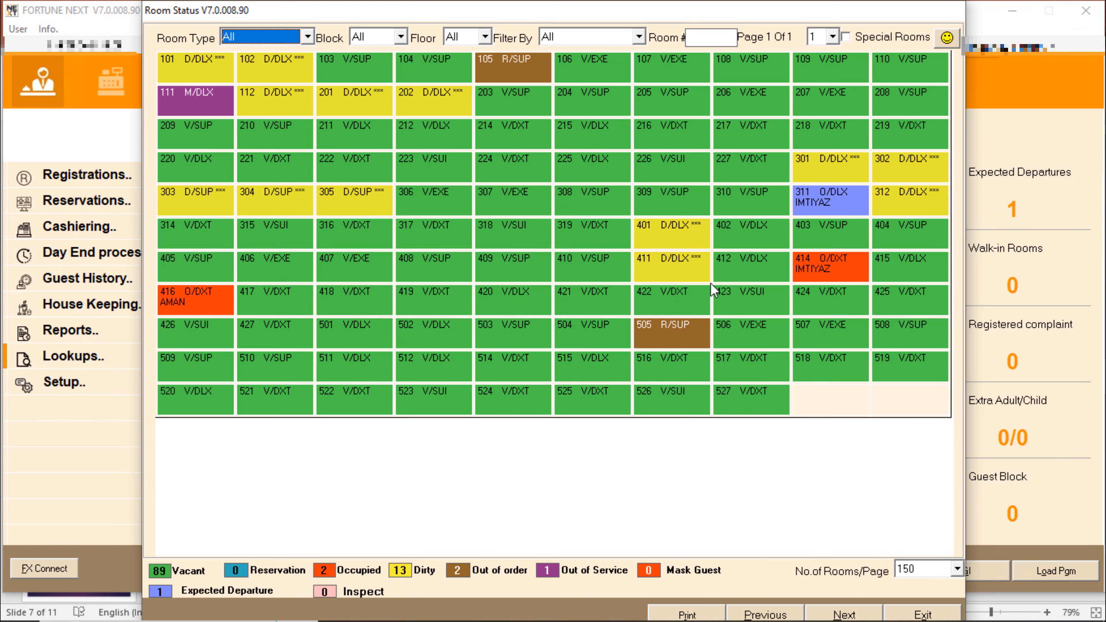
{"action": "right_click", "coordinate": [193, 304]}
{"action": "left_click", "coordinate": [252, 611]}
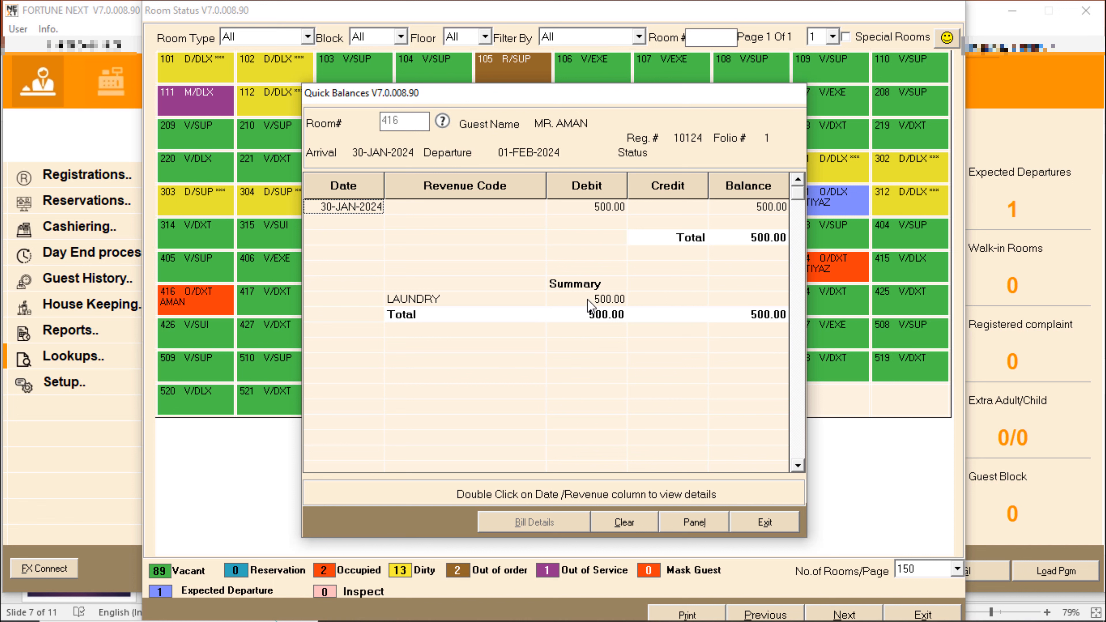
{"action": "left_click", "coordinate": [764, 523]}
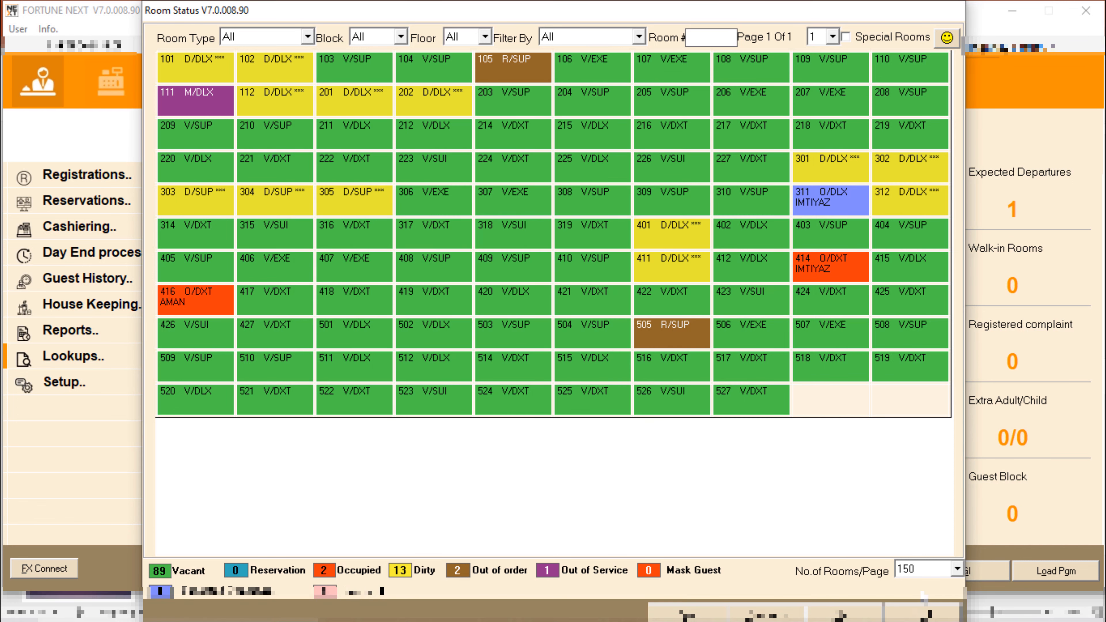
{"action": "key", "text": "Escape"}
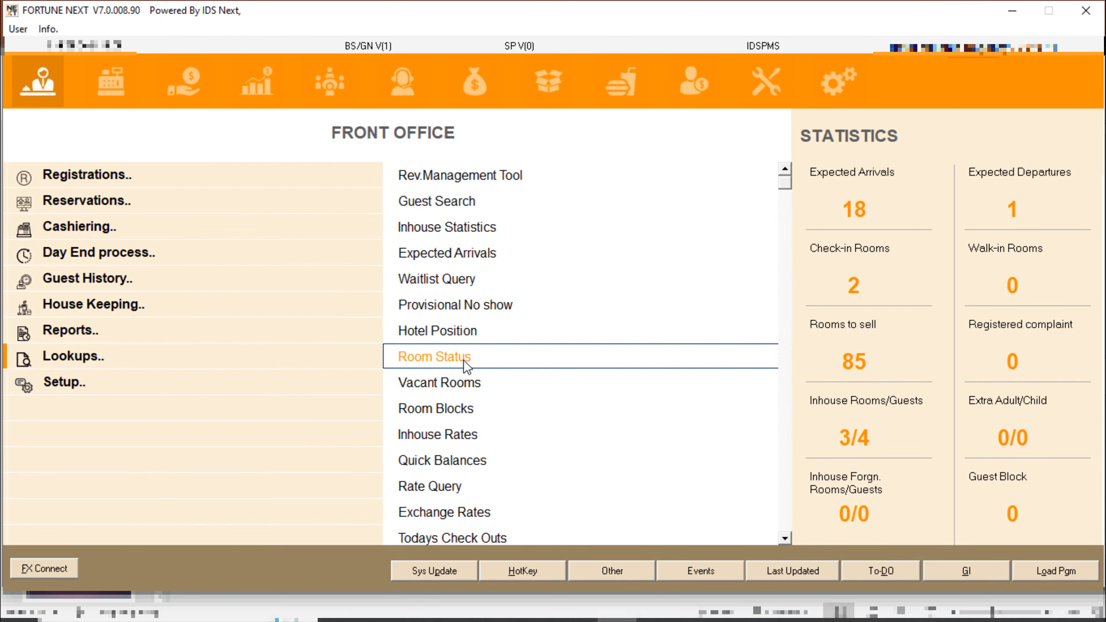
- Search Quick Scan for POST and open the Posting program
{"action": "type", "text": "POS"}
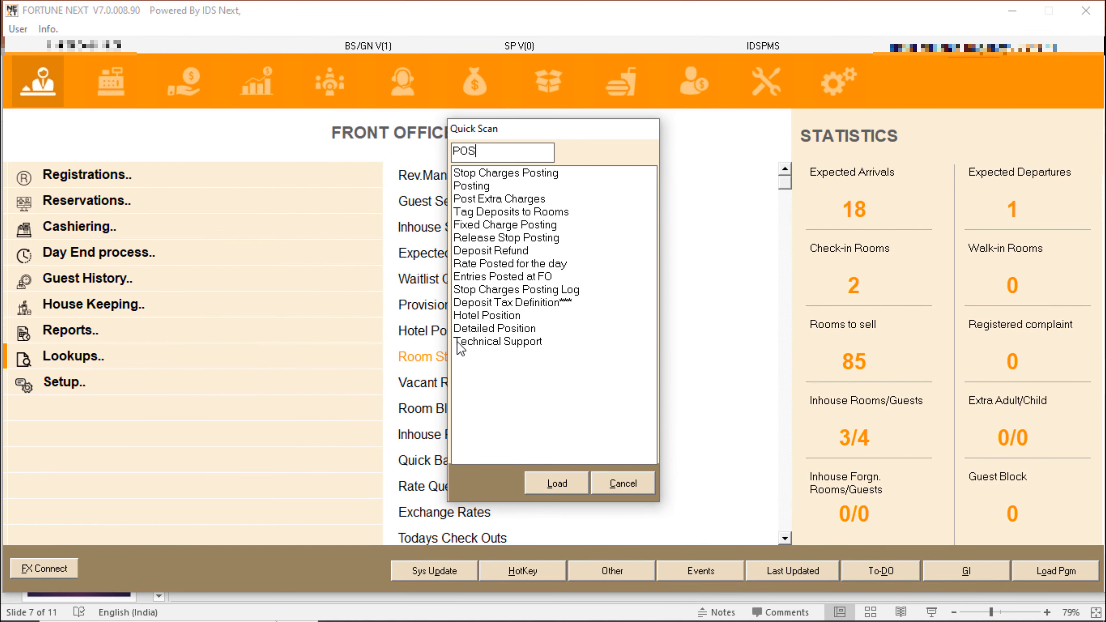
{"action": "type", "text": "T"}
{"action": "key", "text": "Down"}
{"action": "key", "text": "Down"}
{"action": "key", "text": "Down"}
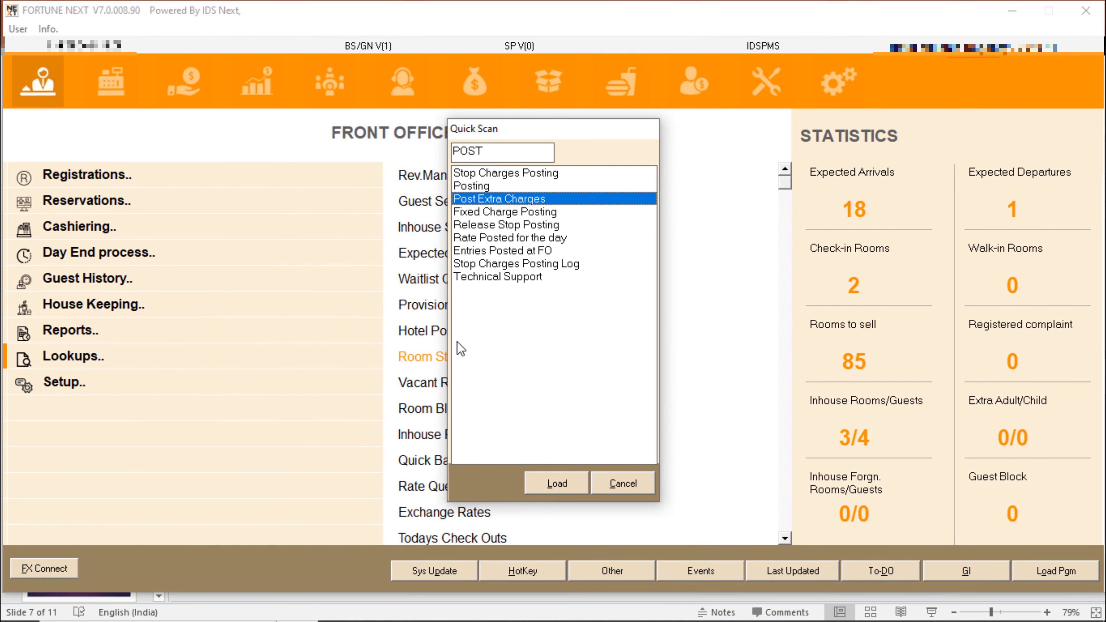
{"action": "key", "text": "Up"}
{"action": "key", "text": "Return"}
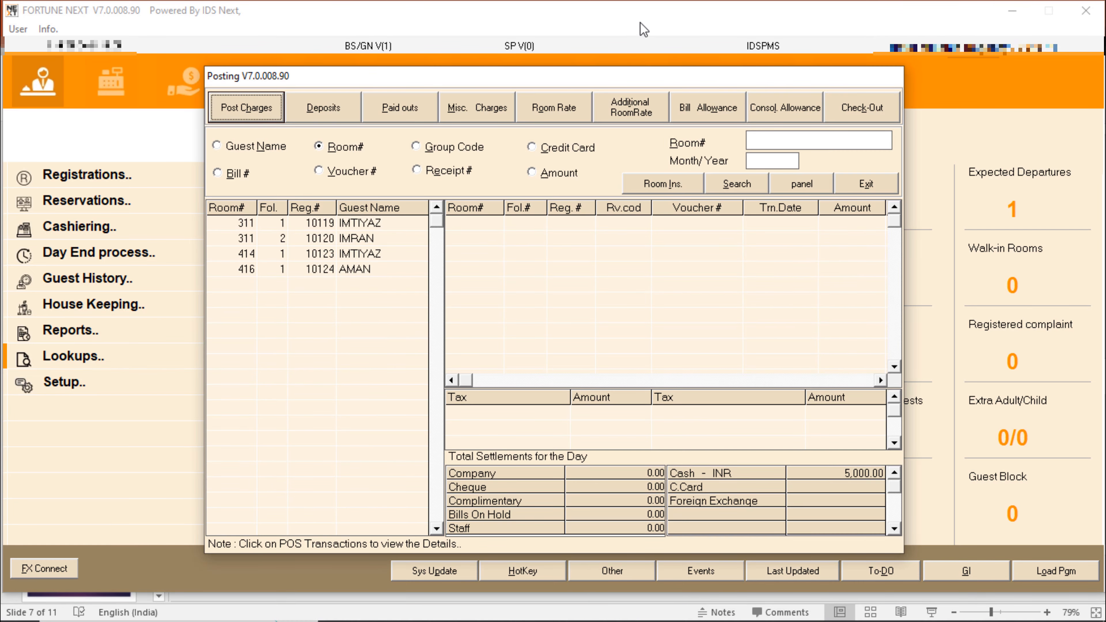
- Start a new guest deposit in Posting and enter room 414 with a received amount of 5,000.00
{"action": "left_click", "coordinate": [347, 109]}
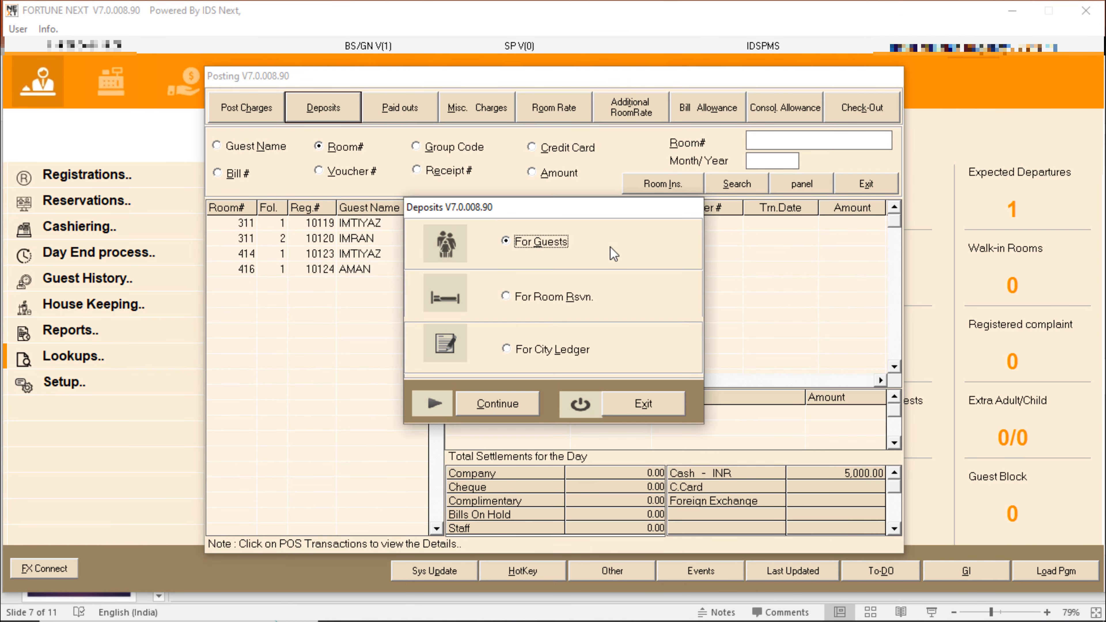
{"action": "left_click", "coordinate": [514, 404]}
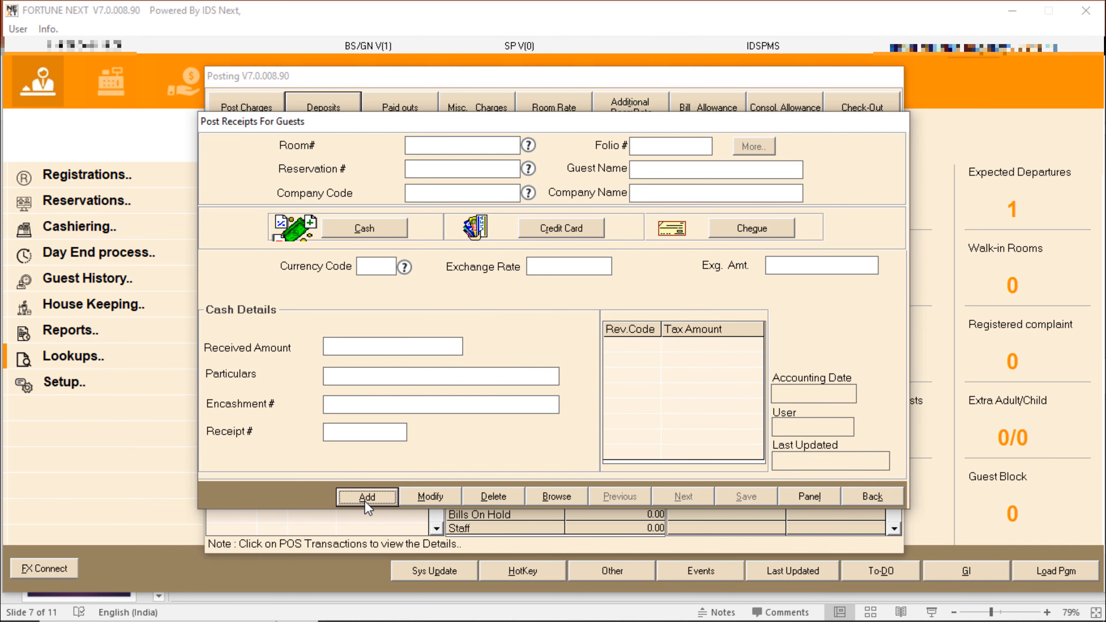
{"action": "left_click", "coordinate": [368, 498]}
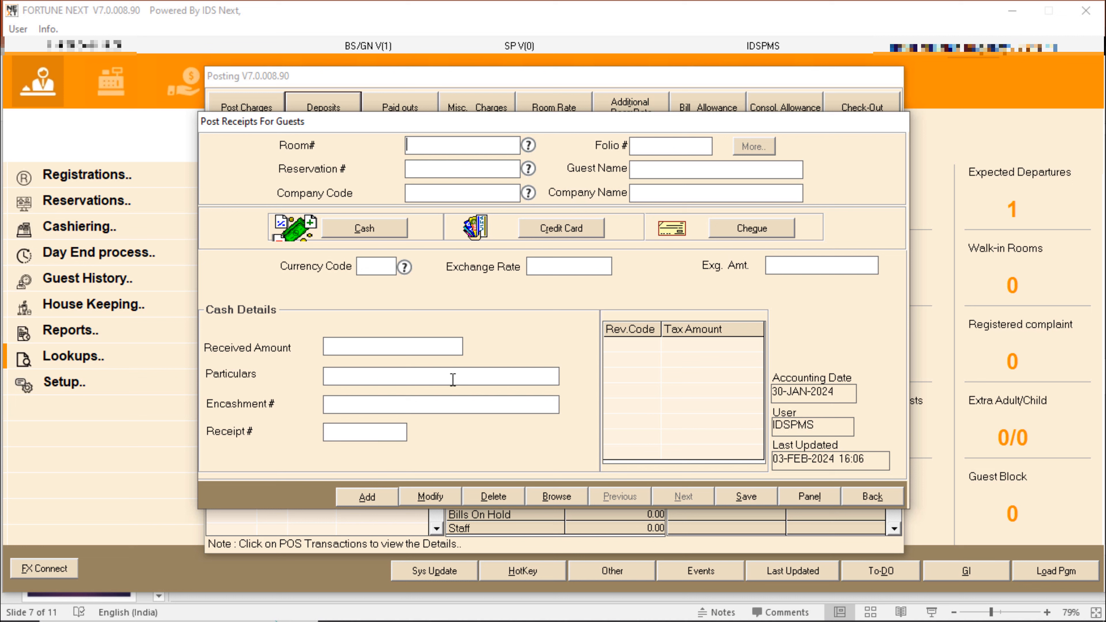
{"action": "type", "text": "414"}
{"action": "key", "text": "Return"}
{"action": "key", "text": "Return"}
{"action": "type", "text": "5000"}
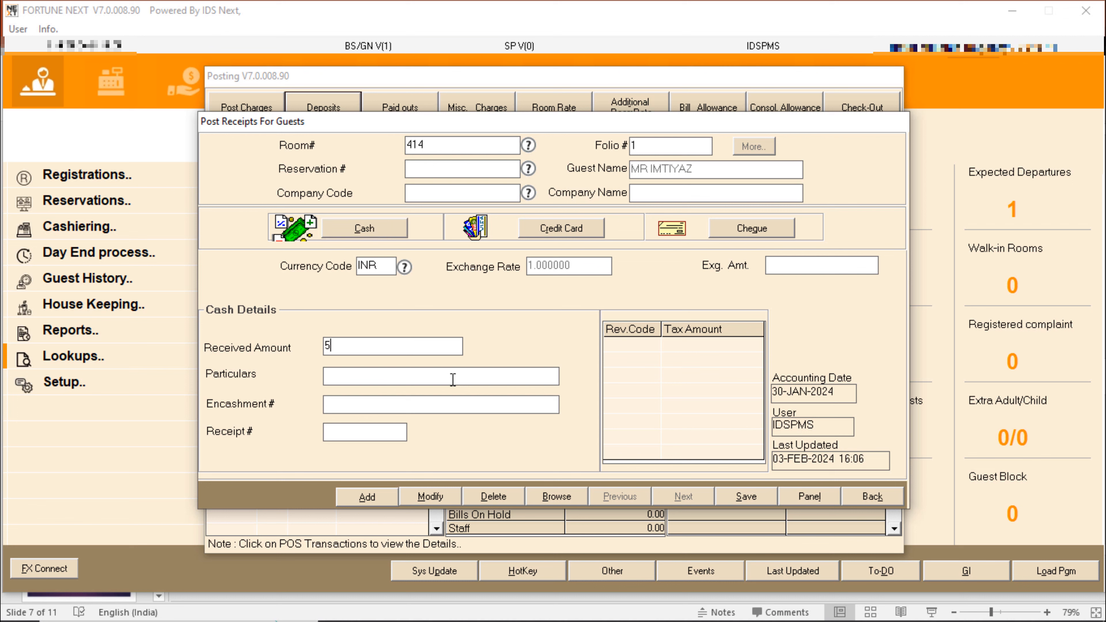
- Enter ROOM ADVANCE as the deposit's particulars and save it without printing a voucher
{"action": "key", "text": "Return"}
{"action": "key", "text": "Return"}
{"action": "key", "text": "Return"}
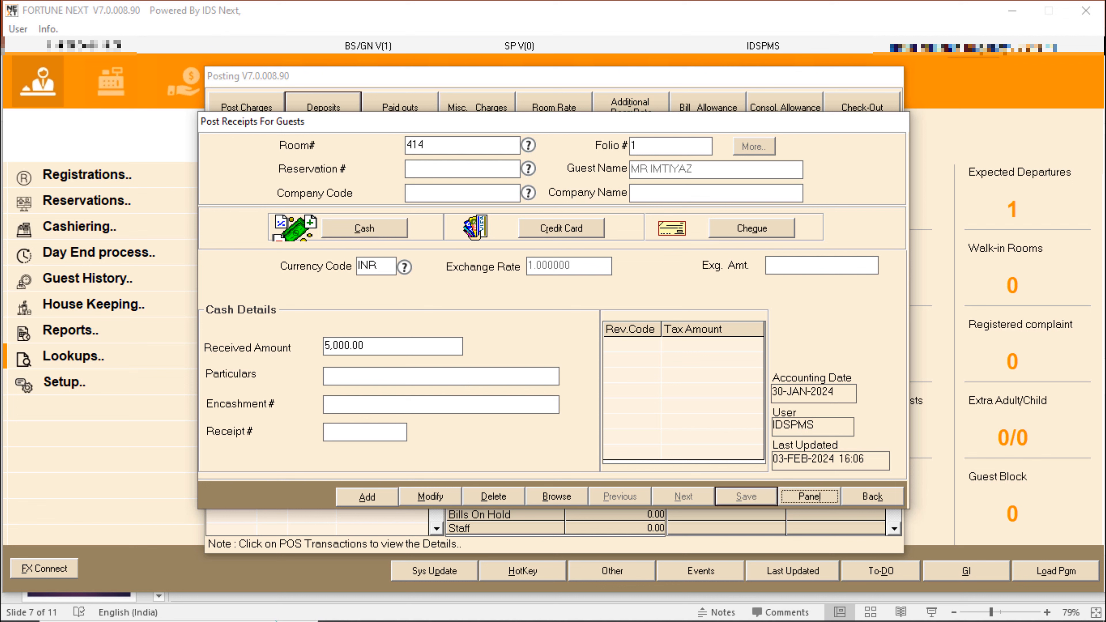
{"action": "key", "text": "Return"}
{"action": "type", "text": "RO"}
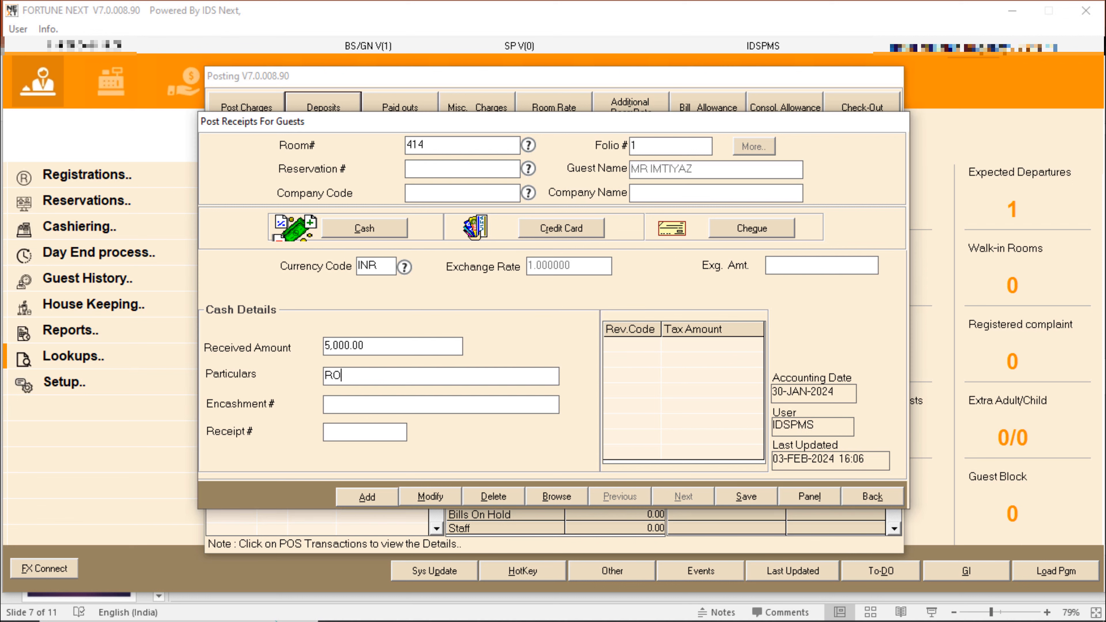
{"action": "type", "text": "OM ADVANCE"}
{"action": "key", "text": "Return"}
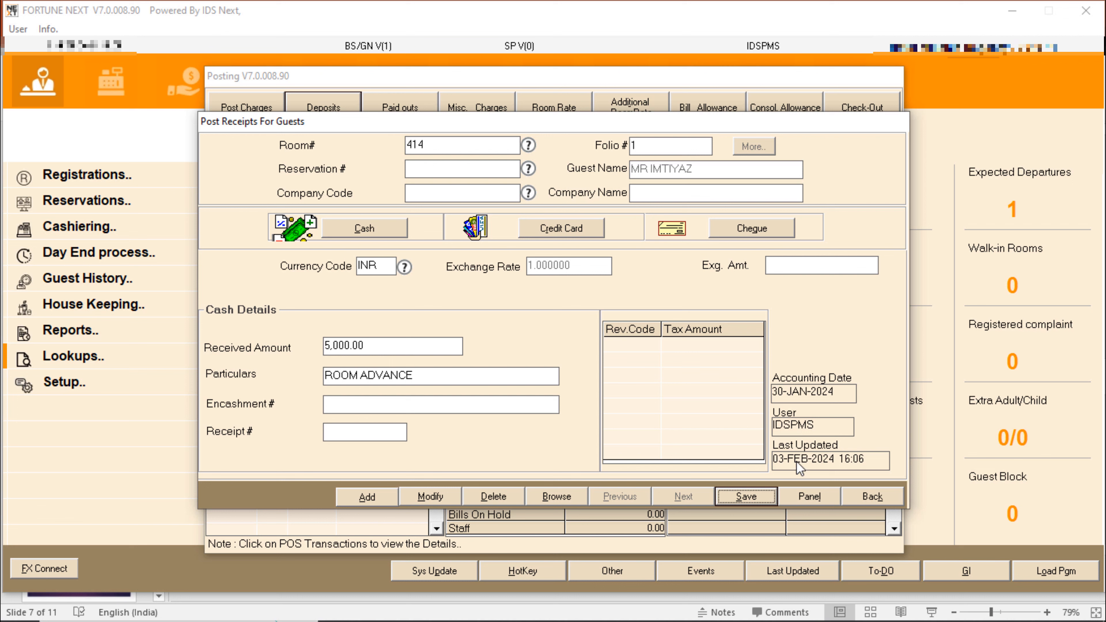
{"action": "left_click", "coordinate": [748, 498]}
{"action": "left_click", "coordinate": [627, 370]}
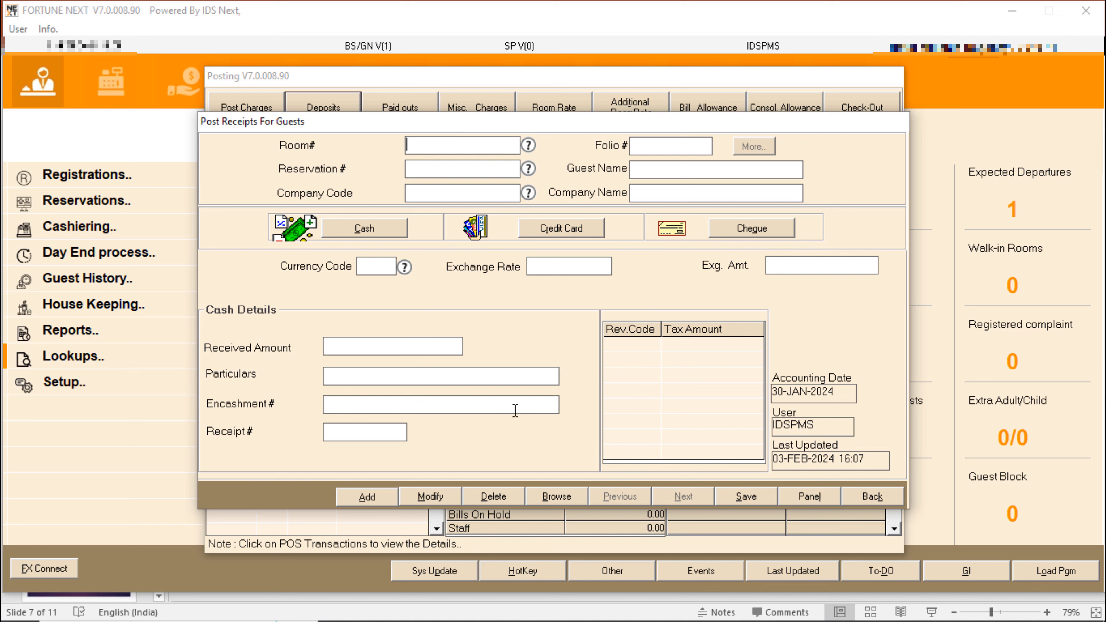
- Switch the guest receipts form to delete mode and load room 414's room advance deposit
{"action": "left_click", "coordinate": [505, 491]}
{"action": "type", "text": "416"}
{"action": "type", "text": "414"}
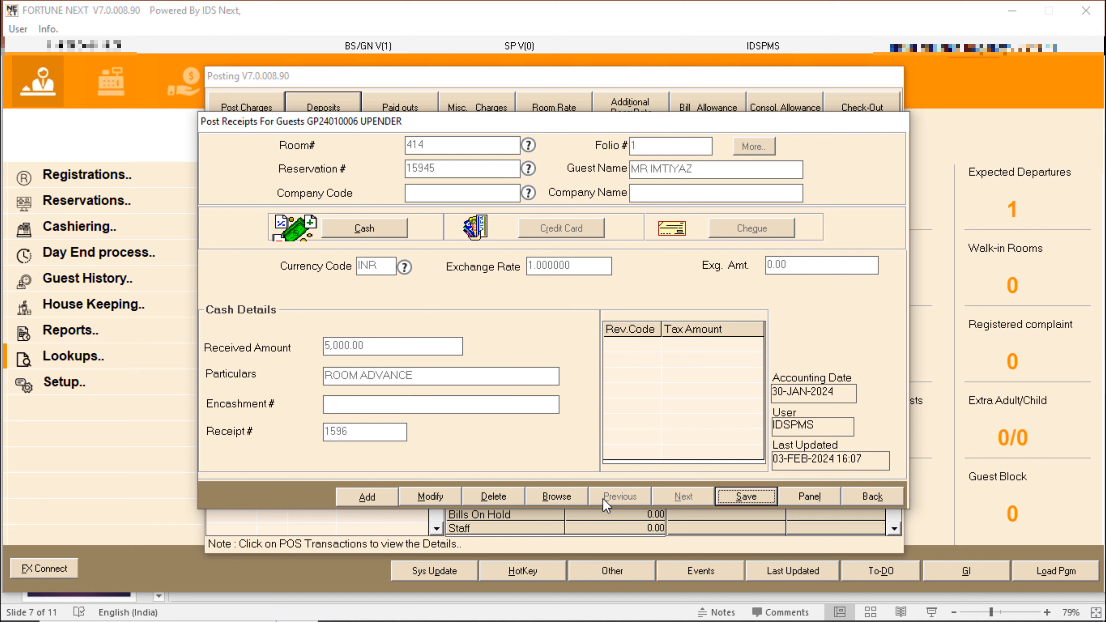
- Delete room 414's deposit with the reason Double Entry, skip the voucher printout and return to the Deposits options
{"action": "left_click", "coordinate": [746, 497]}
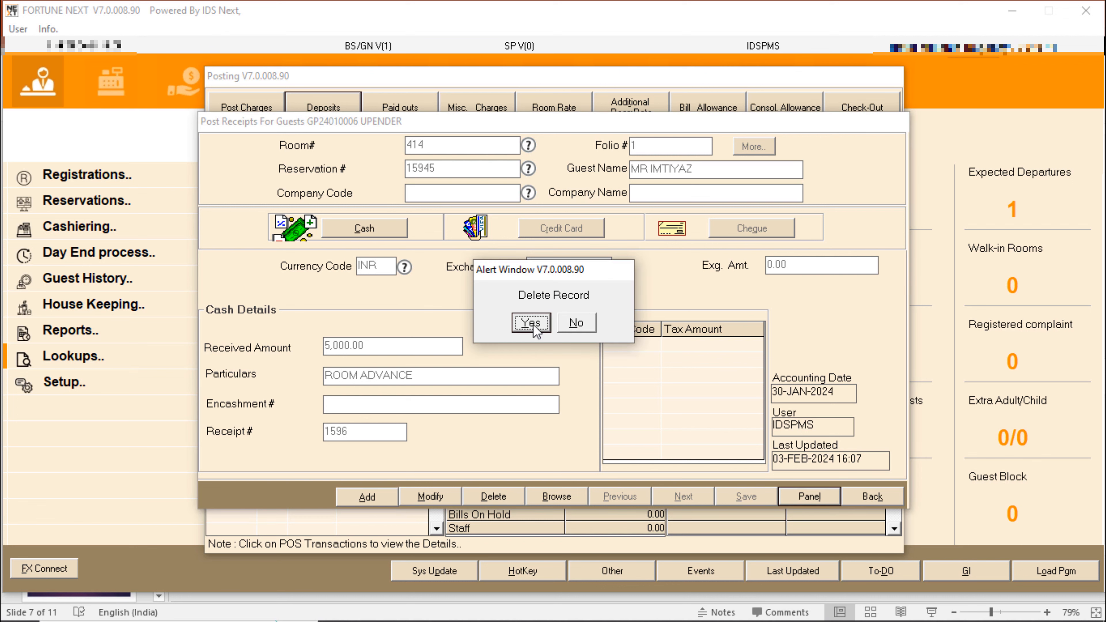
{"action": "left_click", "coordinate": [531, 323]}
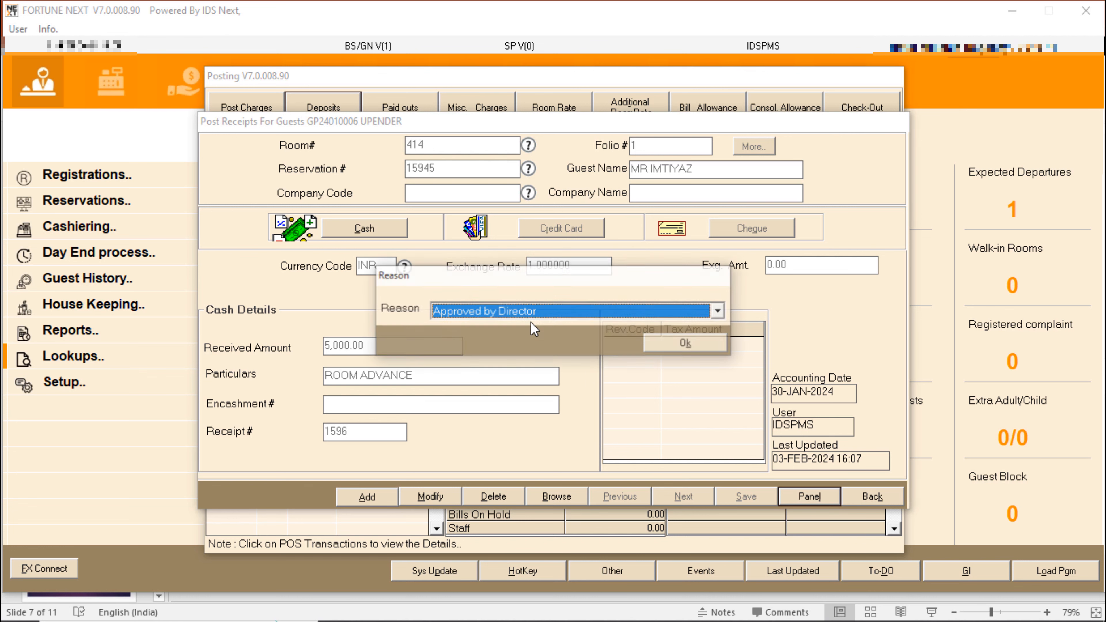
{"action": "left_click", "coordinate": [551, 311]}
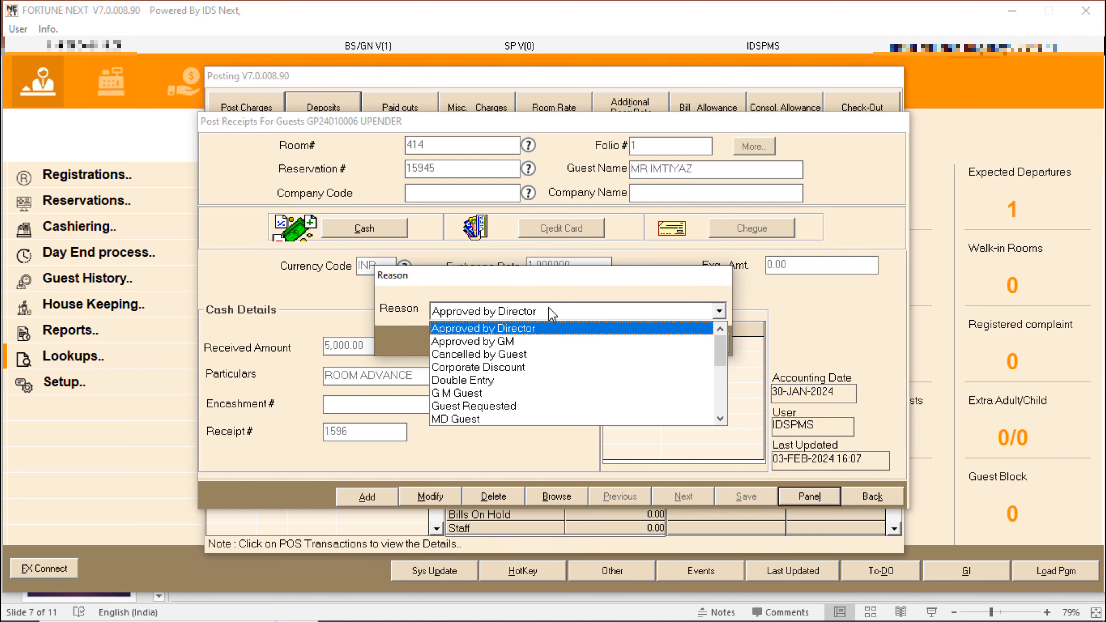
{"action": "left_click", "coordinate": [483, 380]}
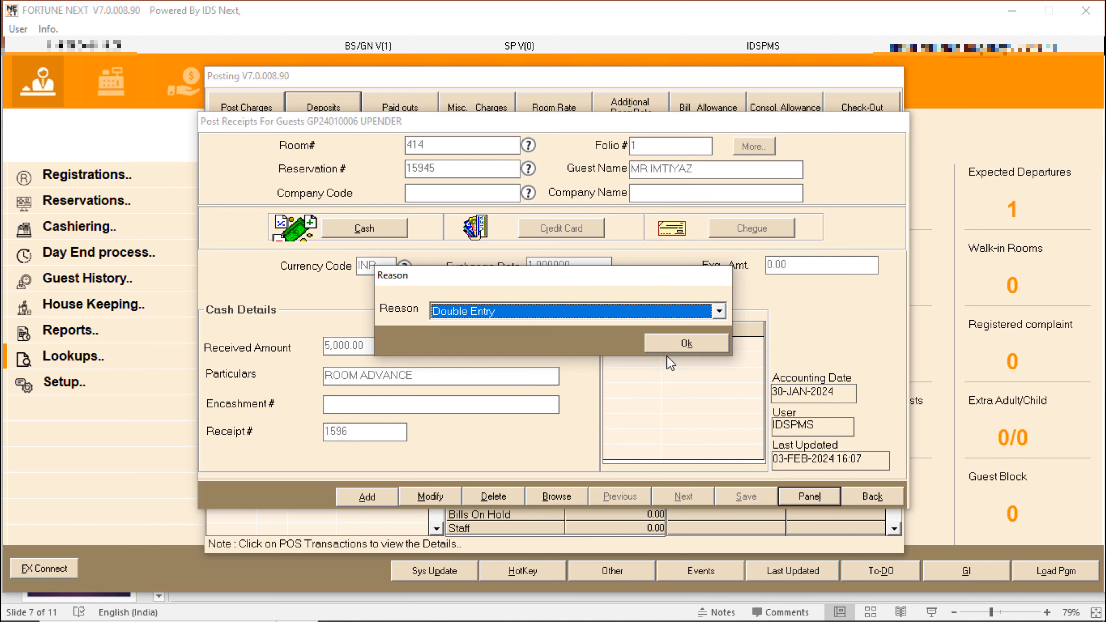
{"action": "left_click", "coordinate": [686, 346]}
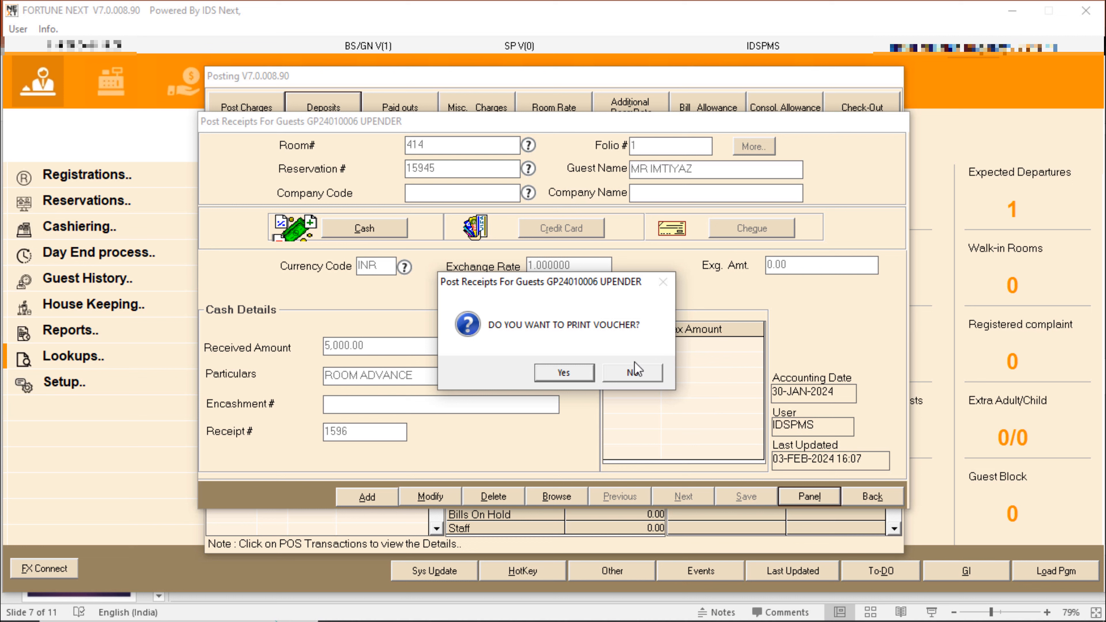
{"action": "left_click", "coordinate": [645, 374]}
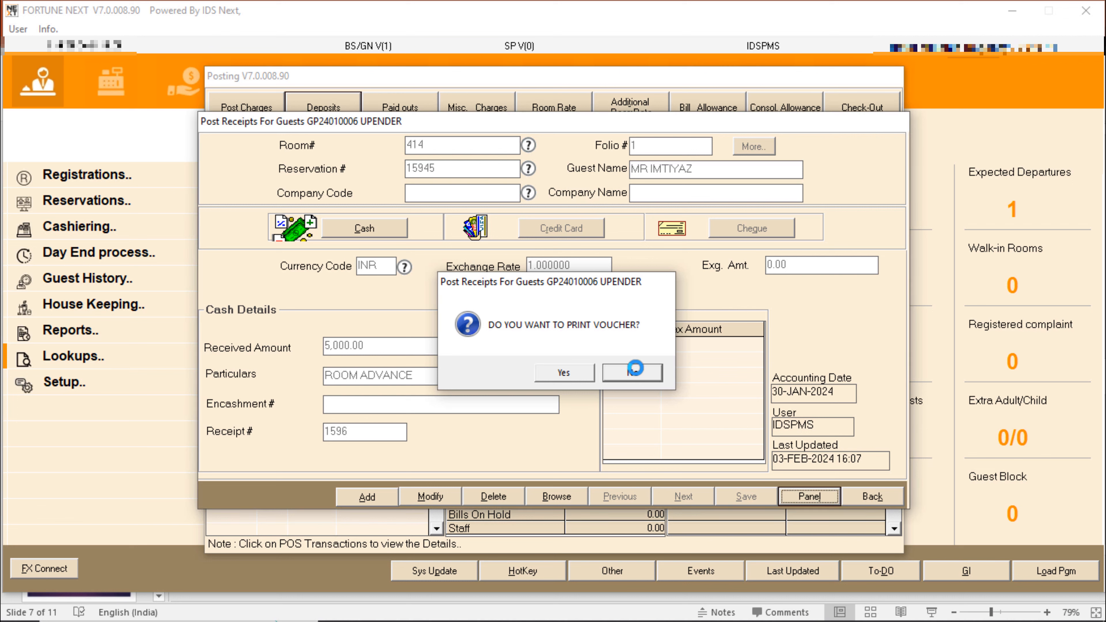
{"action": "left_click", "coordinate": [872, 496]}
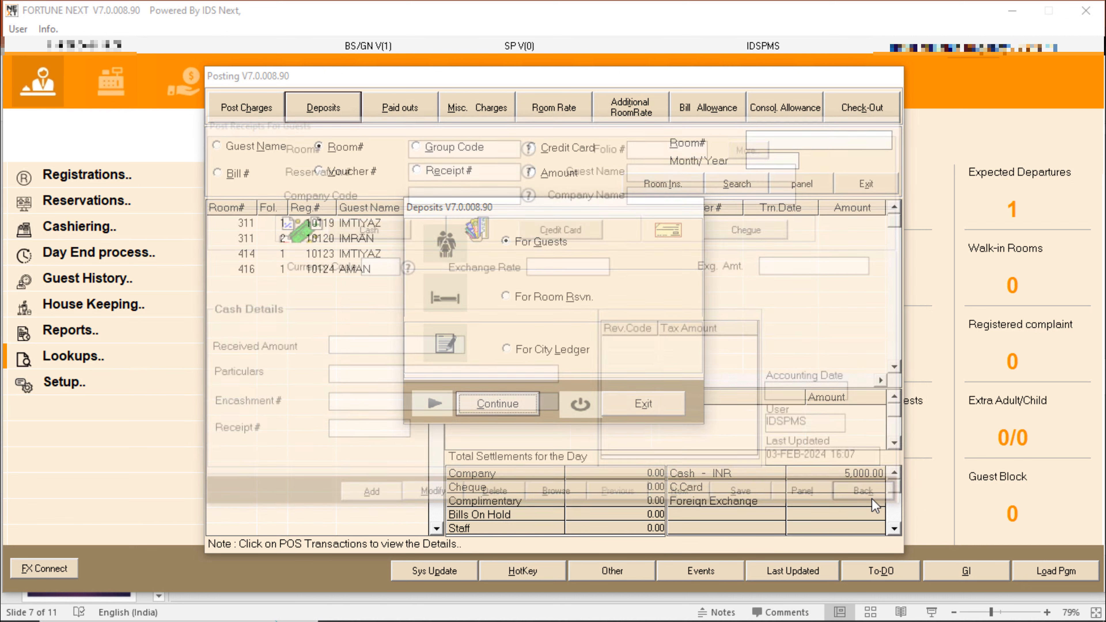
- Close the Deposits options and the Posting window, and open Transfer Folios
{"action": "left_click", "coordinate": [651, 395]}
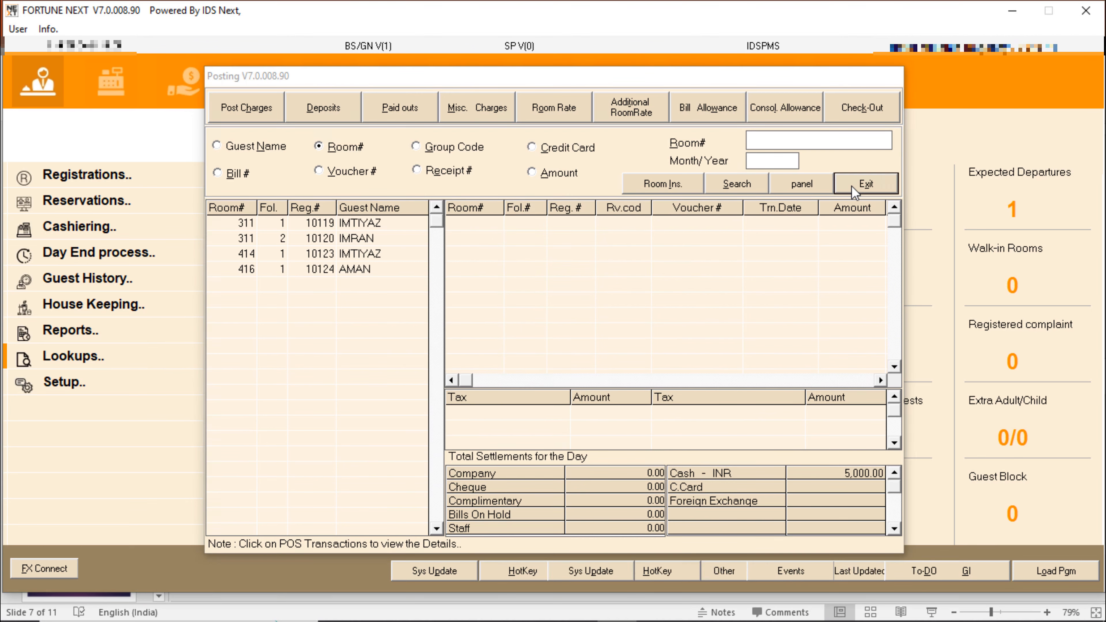
{"action": "left_click", "coordinate": [866, 183]}
{"action": "left_click", "coordinate": [50, 104]}
{"action": "type", "text": "TRAND"}
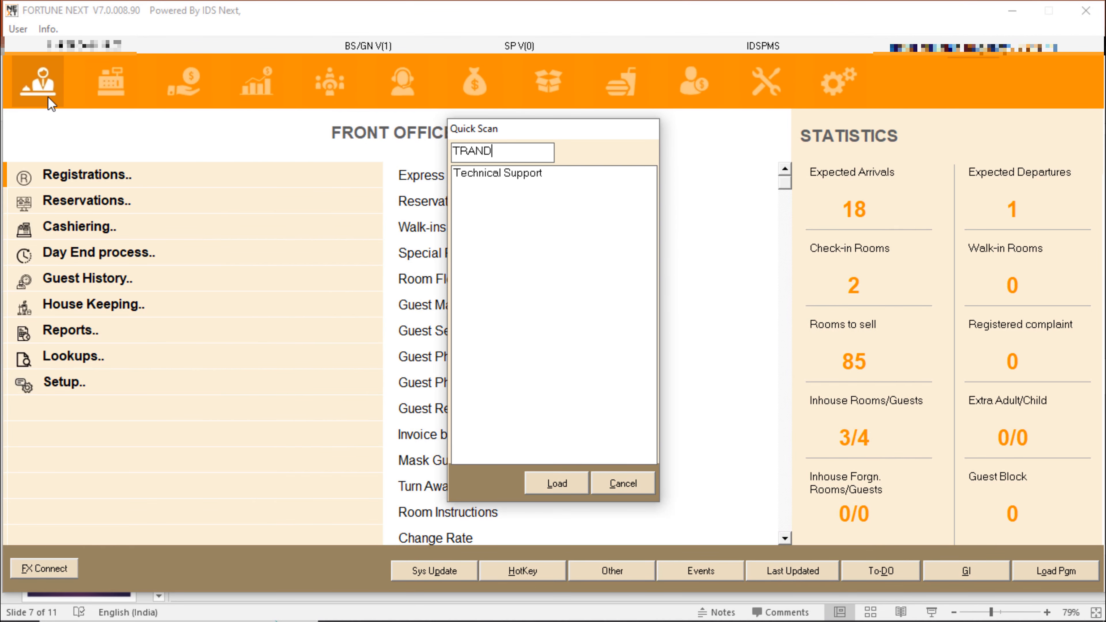
{"action": "key", "text": "BackSpace"}
{"action": "key", "text": "Down"}
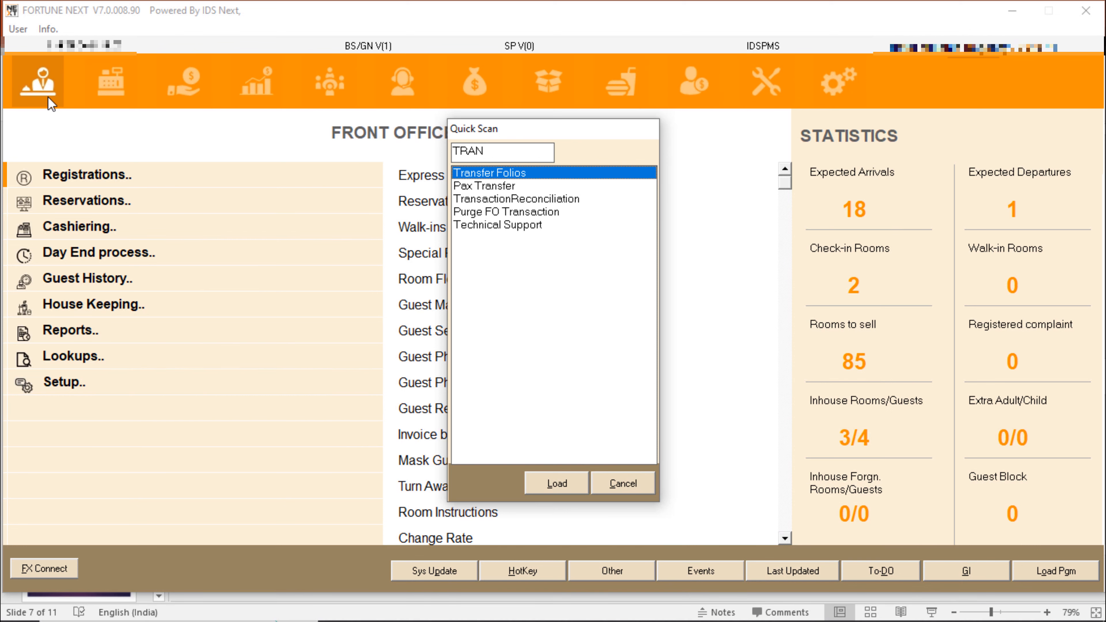
{"action": "key", "text": "Return"}
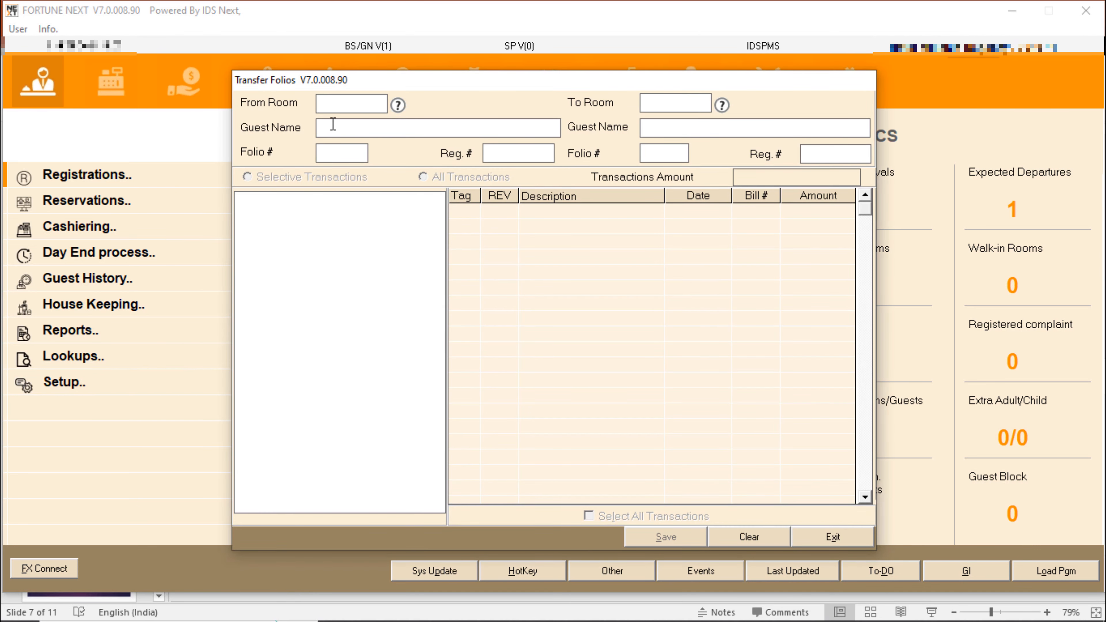
- Set the folio transfer to run from room 416 to room 414
{"action": "left_click", "coordinate": [344, 104]}
{"action": "type", "text": "416"}
{"action": "key", "text": "Return"}
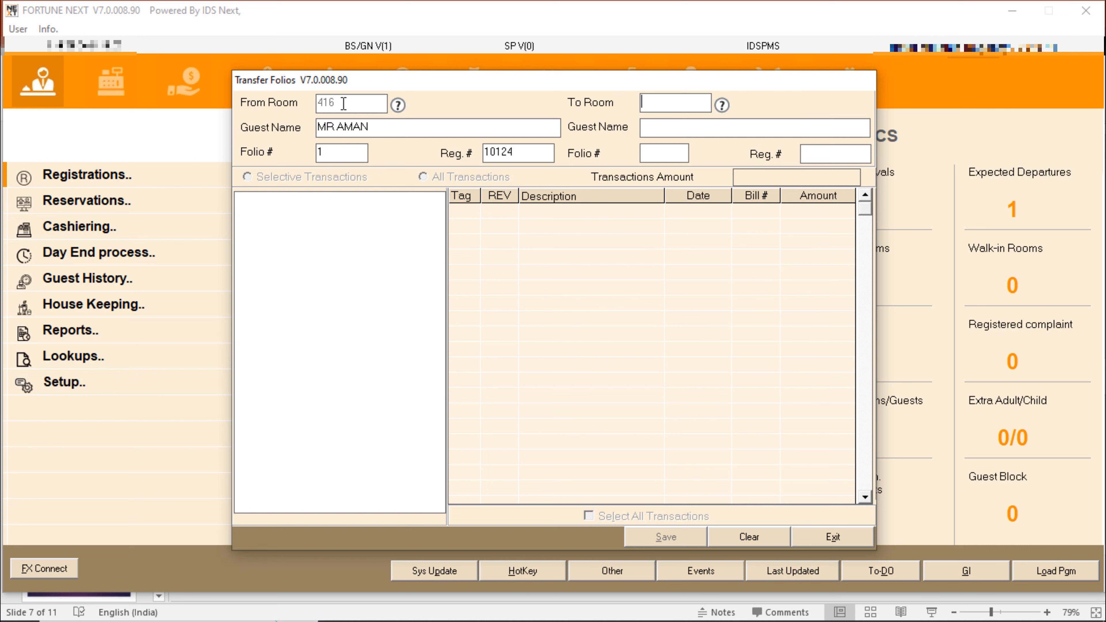
{"action": "type", "text": "414"}
{"action": "key", "text": "Return"}
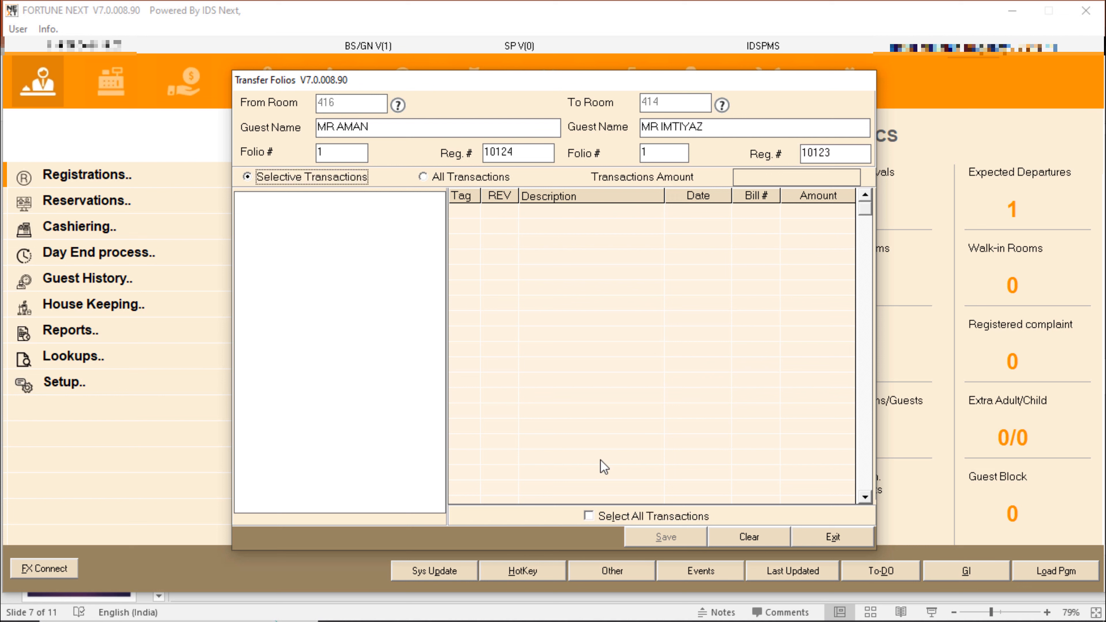
- List room 416's LAUNDRY charges under Selective Transactions, and clear the LAUNDRY selection after viewing them
{"action": "left_click", "coordinate": [452, 180]}
{"action": "left_click", "coordinate": [298, 178]}
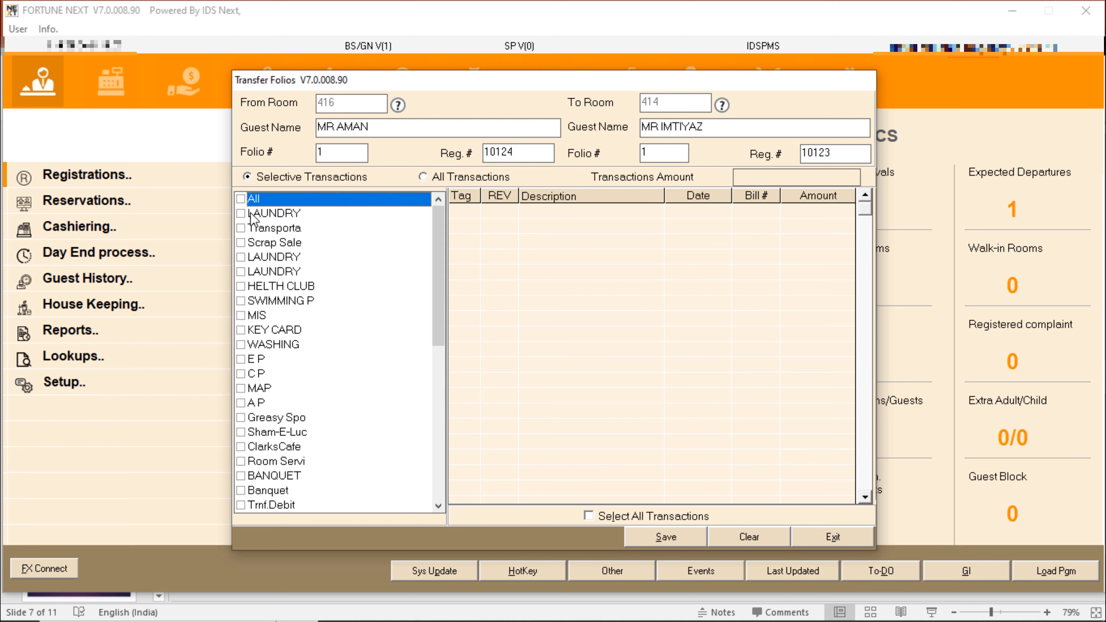
{"action": "left_click", "coordinate": [242, 213]}
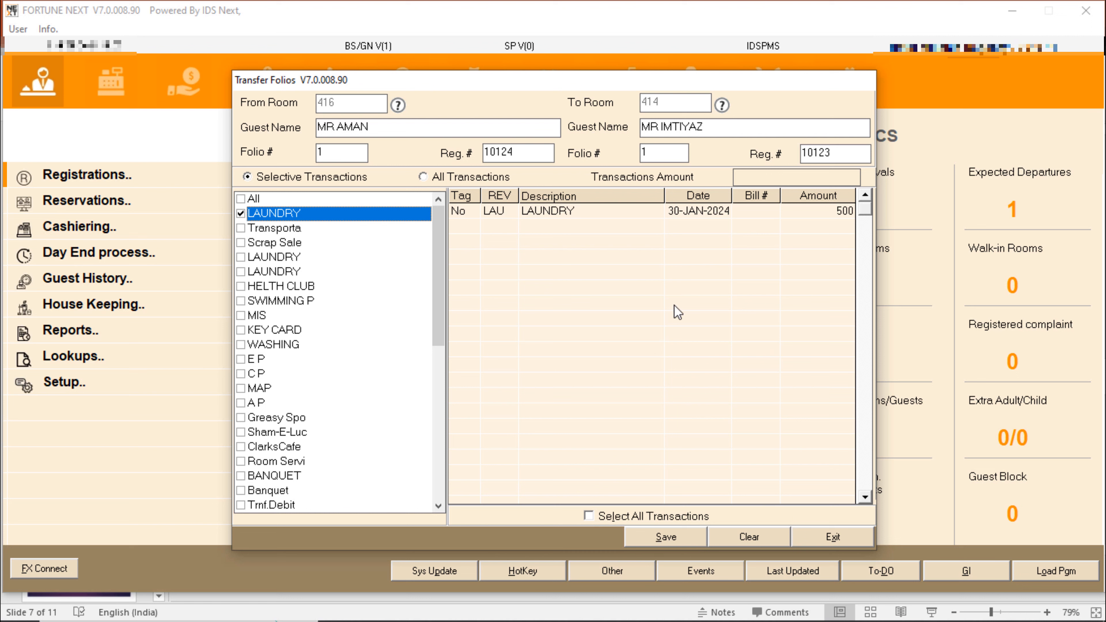
{"action": "left_click", "coordinate": [256, 216]}
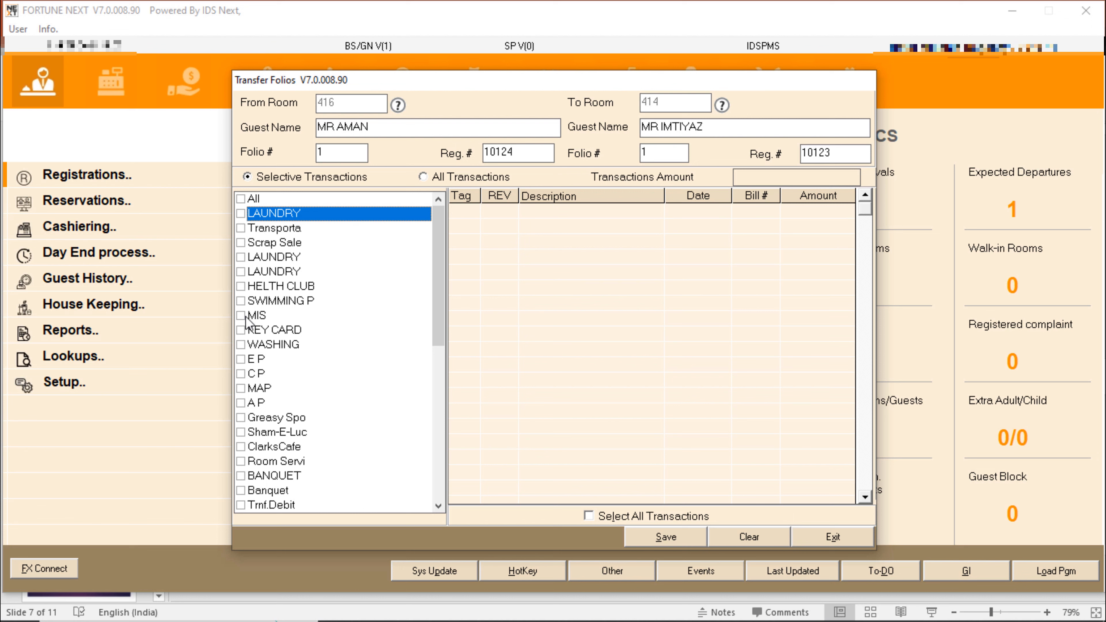
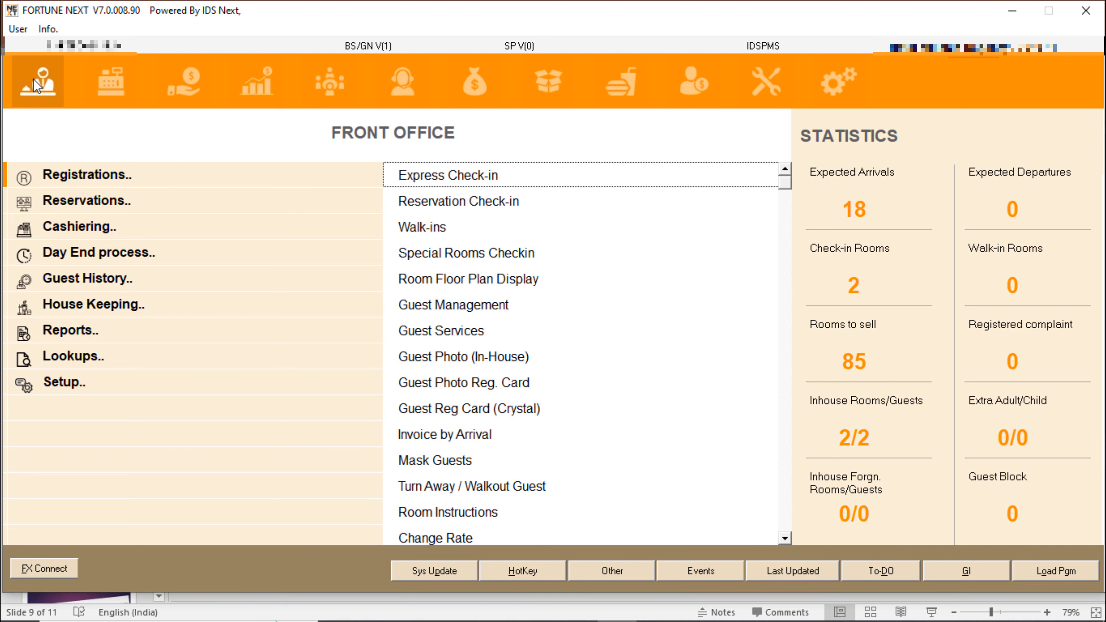
- Find and open the Mandatory Fields setup
{"action": "type", "text": "MAN"}
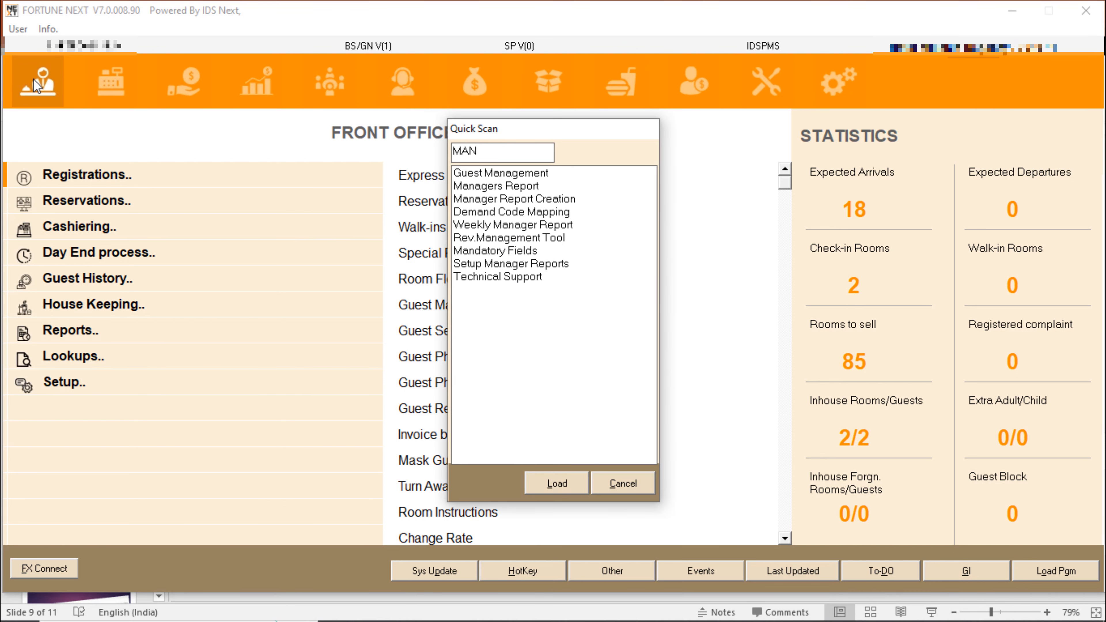
{"action": "key", "text": "Down"}
{"action": "key", "text": "Down"}
{"action": "key", "text": "Down"}
{"action": "key", "text": "Down"}
{"action": "key", "text": "Down"}
{"action": "key", "text": "Down"}
{"action": "key", "text": "Down"}
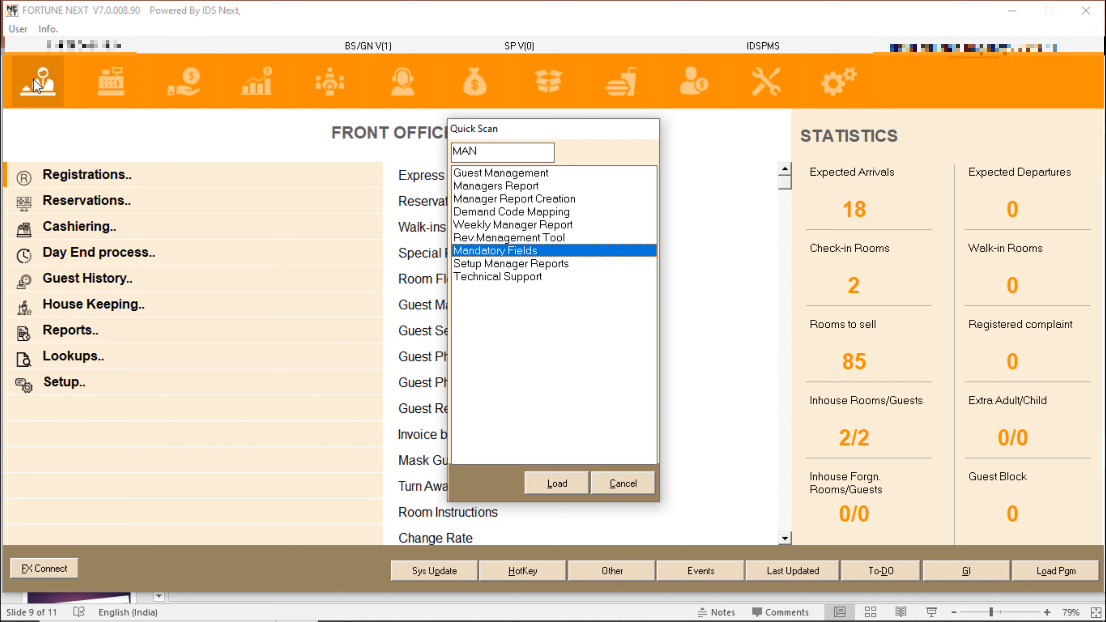
{"action": "key", "text": "Return"}
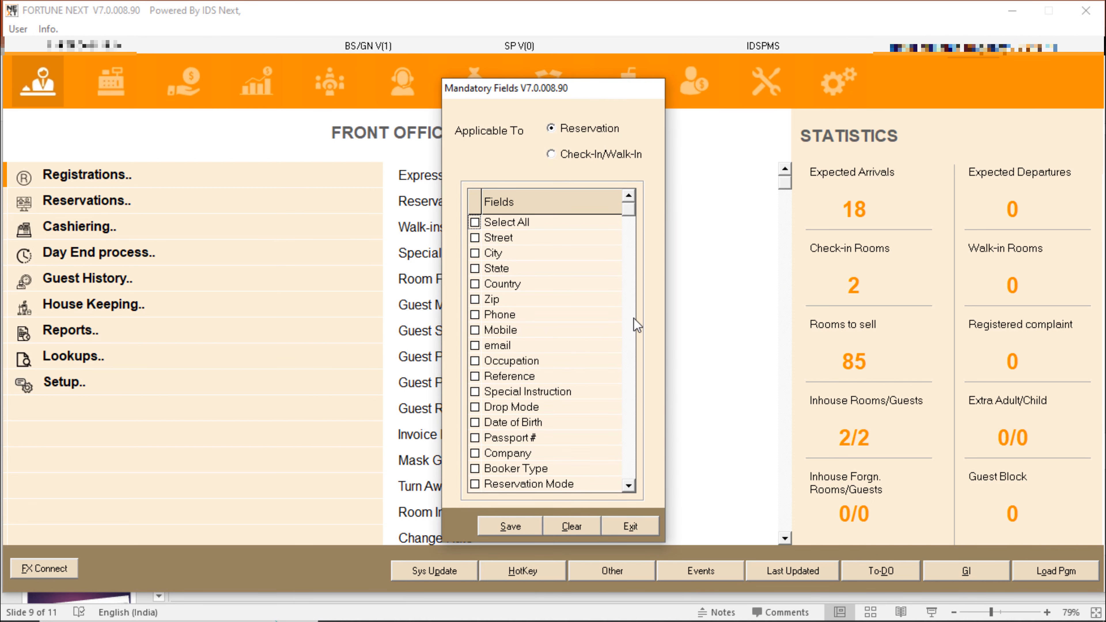
- Review the full list of fields that can be made mandatory for reservations
{"action": "left_click", "coordinate": [628, 486]}
{"action": "left_click", "coordinate": [628, 485]}
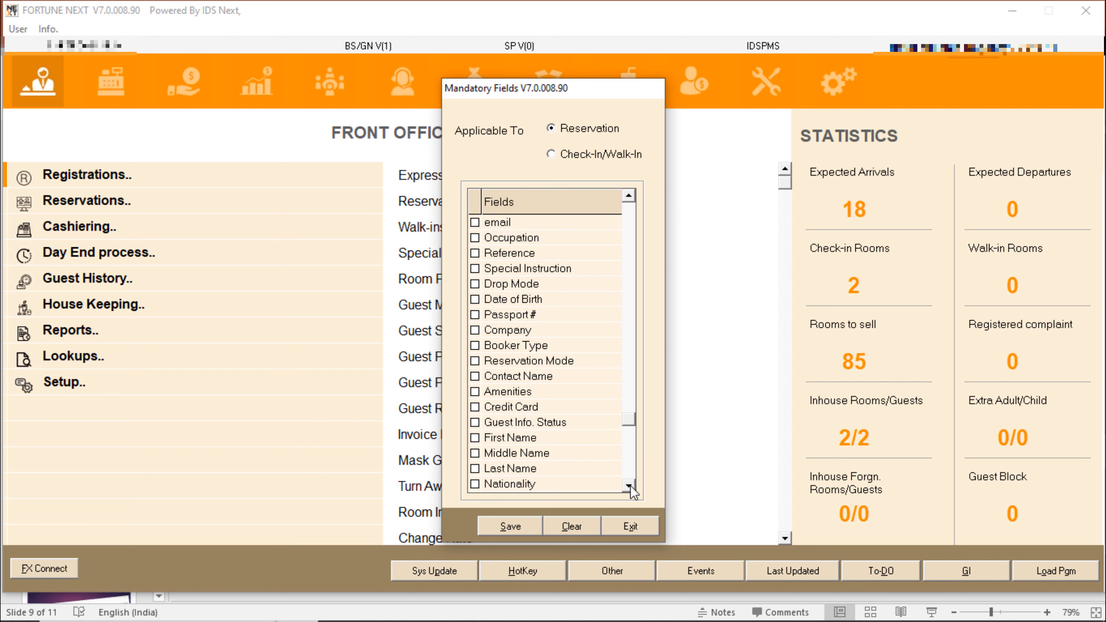
{"action": "left_click", "coordinate": [628, 486]}
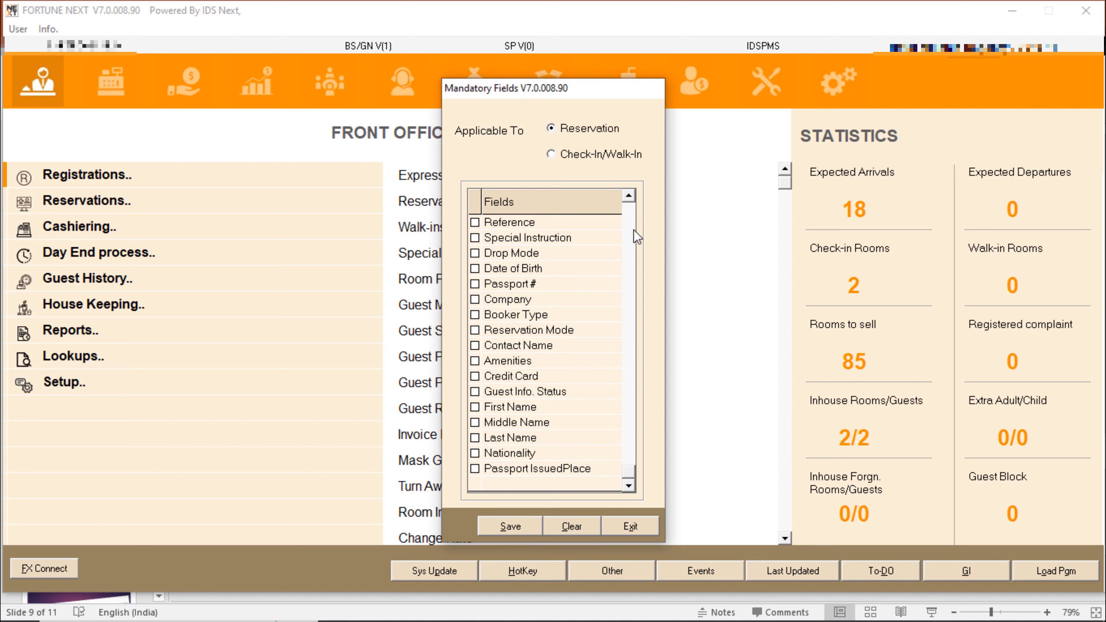
{"action": "left_click", "coordinate": [632, 220]}
{"action": "left_click", "coordinate": [632, 220]}
{"action": "left_click", "coordinate": [636, 263]}
{"action": "left_click", "coordinate": [631, 201]}
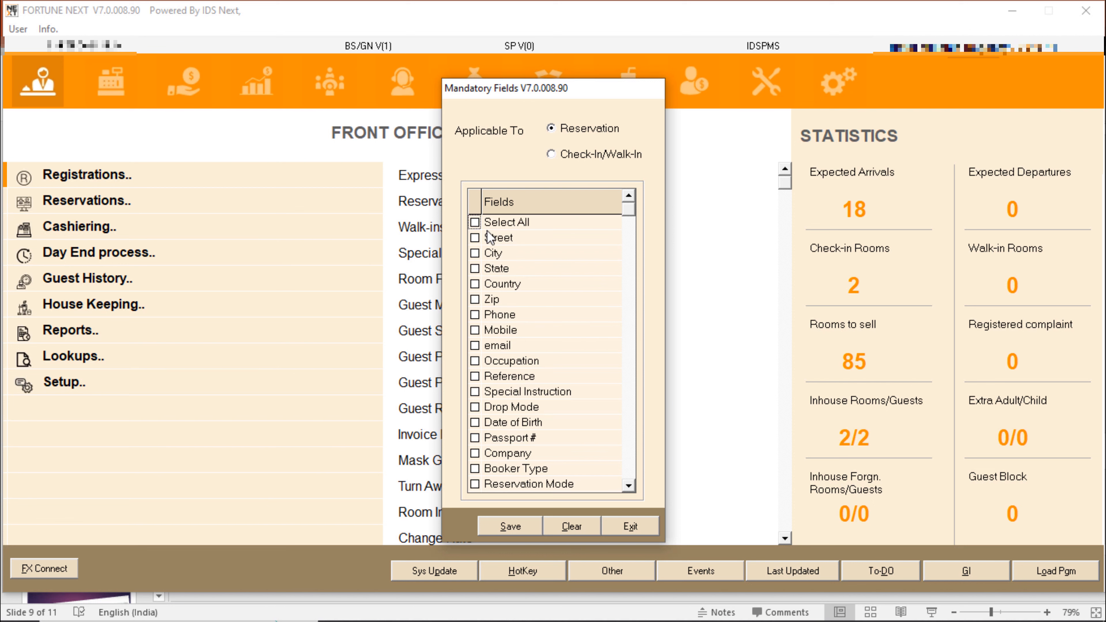
- Try selecting all fields as mandatory for Reservation and Check-In/Walk-In, and clear the Check-In/Walk-In selection
{"action": "left_click", "coordinate": [475, 223]}
{"action": "left_click", "coordinate": [558, 157]}
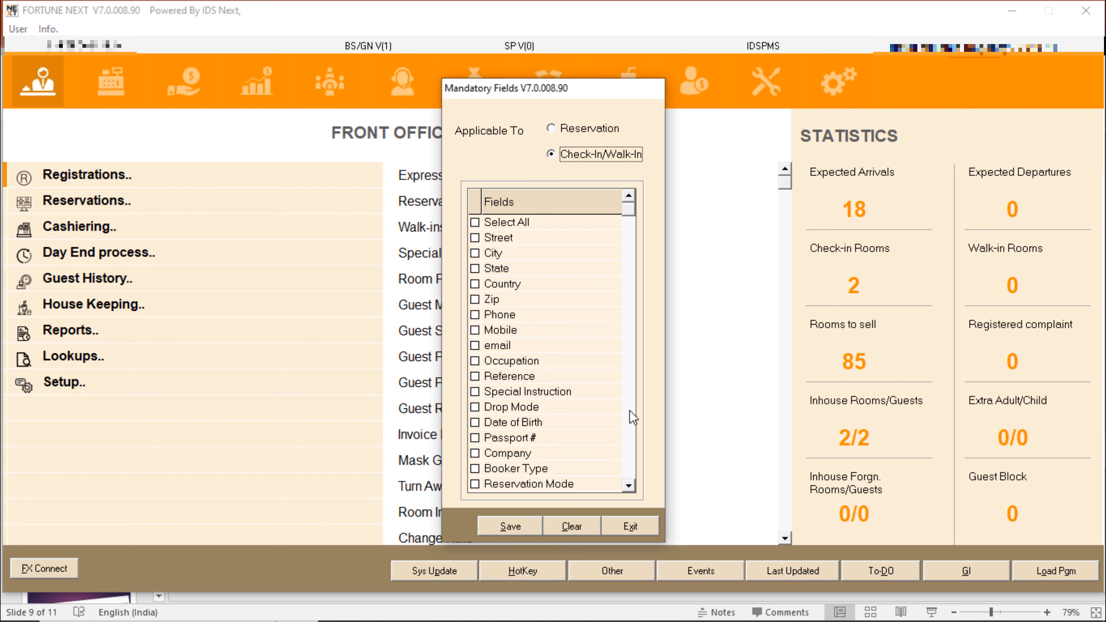
{"action": "left_click", "coordinate": [482, 223]}
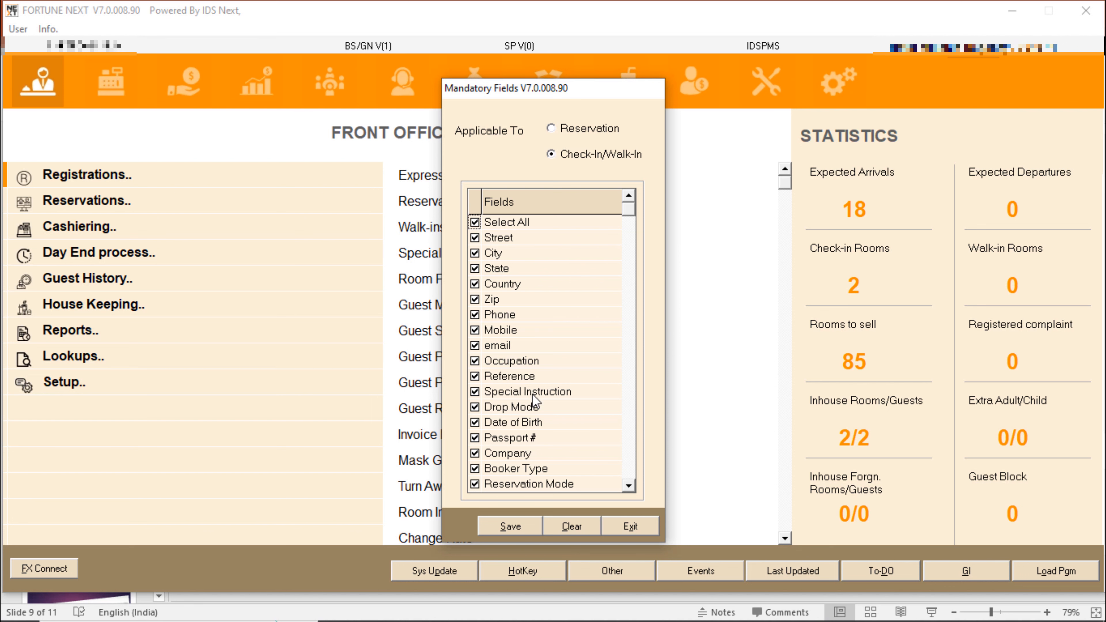
{"action": "left_click", "coordinate": [474, 224]}
- Save the Reservation setup with no mandatory fields selected, view the Check-In/Walk-In setup and close Mandatory Fields
{"action": "left_click", "coordinate": [588, 130]}
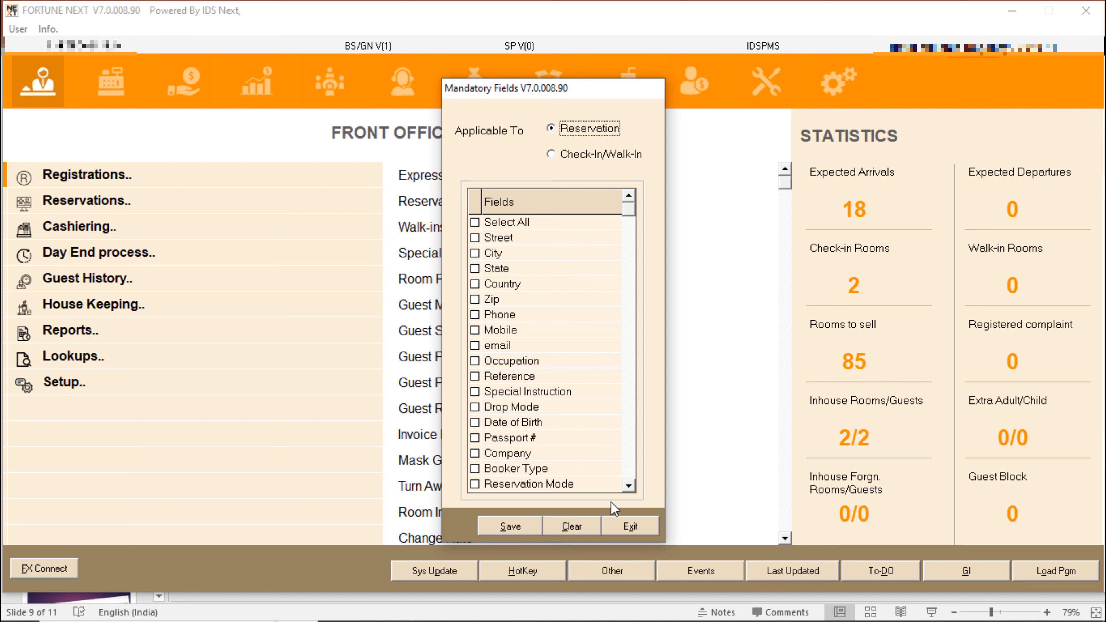
{"action": "left_click", "coordinate": [507, 527]}
{"action": "left_click", "coordinate": [581, 158]}
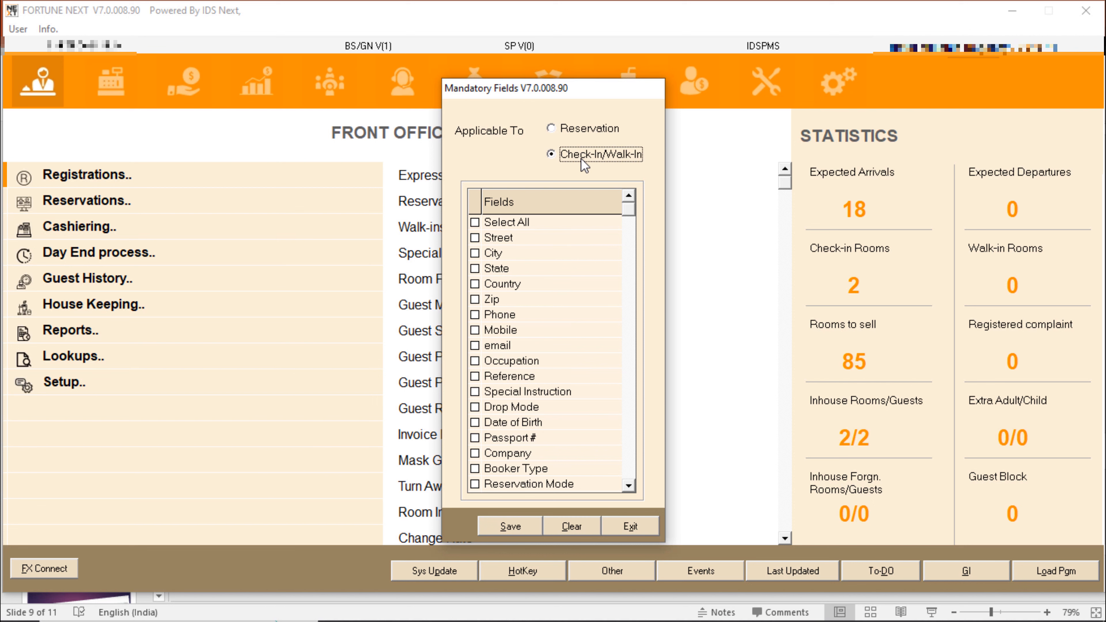
{"action": "left_click", "coordinate": [629, 527]}
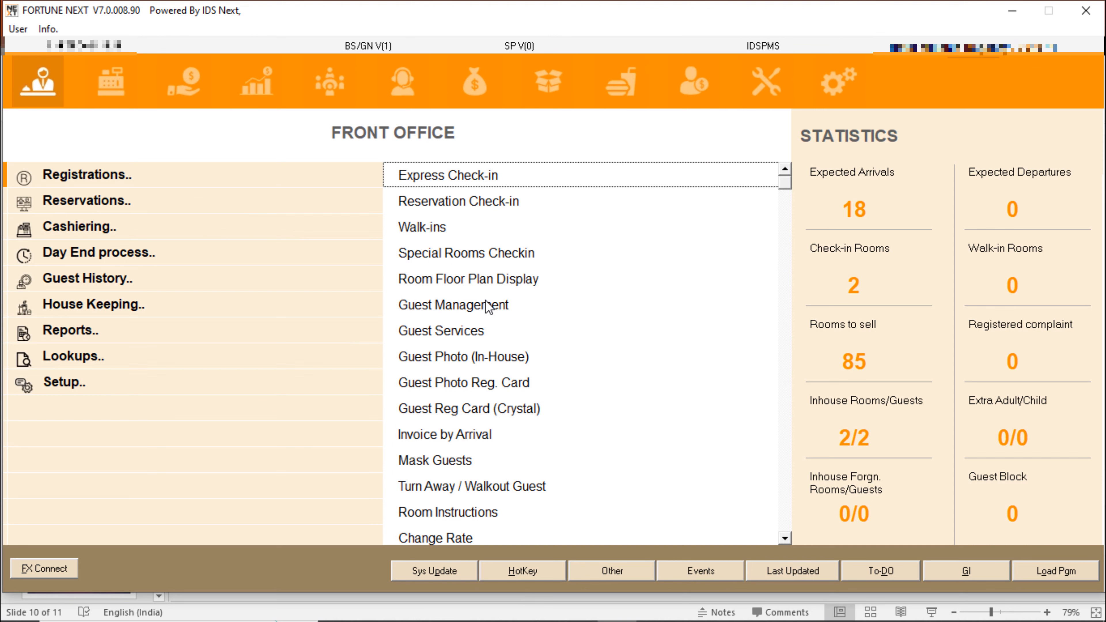
- Find and open the Settlement Summary report
{"action": "type", "text": "SETTL"}
{"action": "key", "text": "Down"}
{"action": "key", "text": "Down"}
{"action": "key", "text": "Return"}
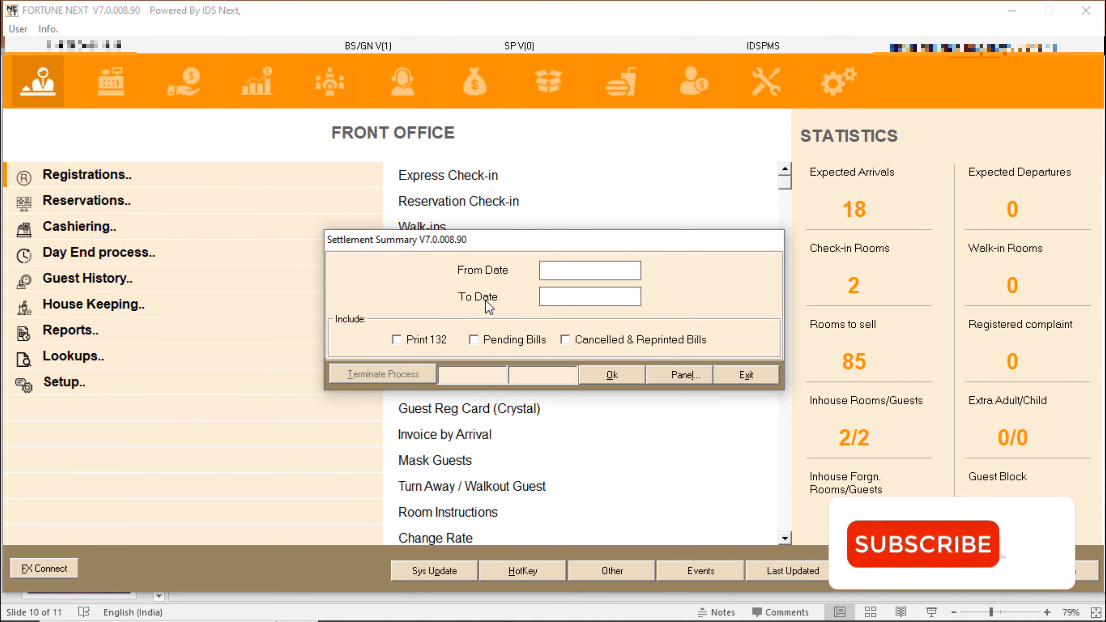
- Display the Settlement Summary for 30-JAN-2024 with Print 132, Pending Bills, and Cancelled & Reprinted Bills included
{"action": "key", "text": "space"}
{"action": "key", "text": "Tab"}
{"action": "key", "text": "space"}
{"action": "key", "text": "Tab"}
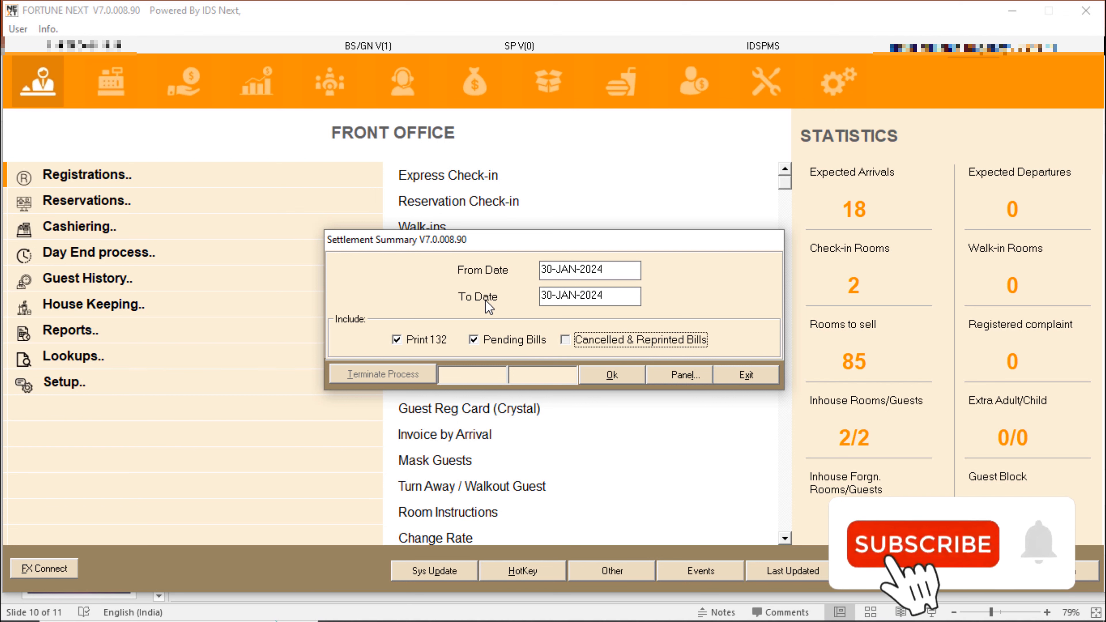
{"action": "key", "text": "space"}
{"action": "key", "text": "Tab"}
{"action": "key", "text": "Return"}
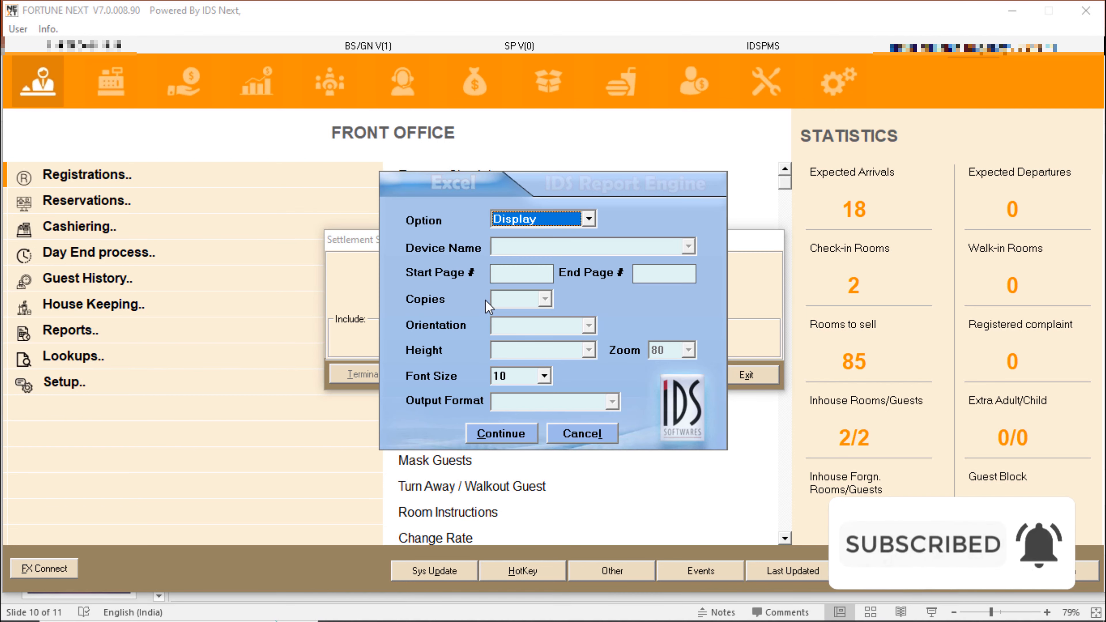
{"action": "key", "text": "Return"}
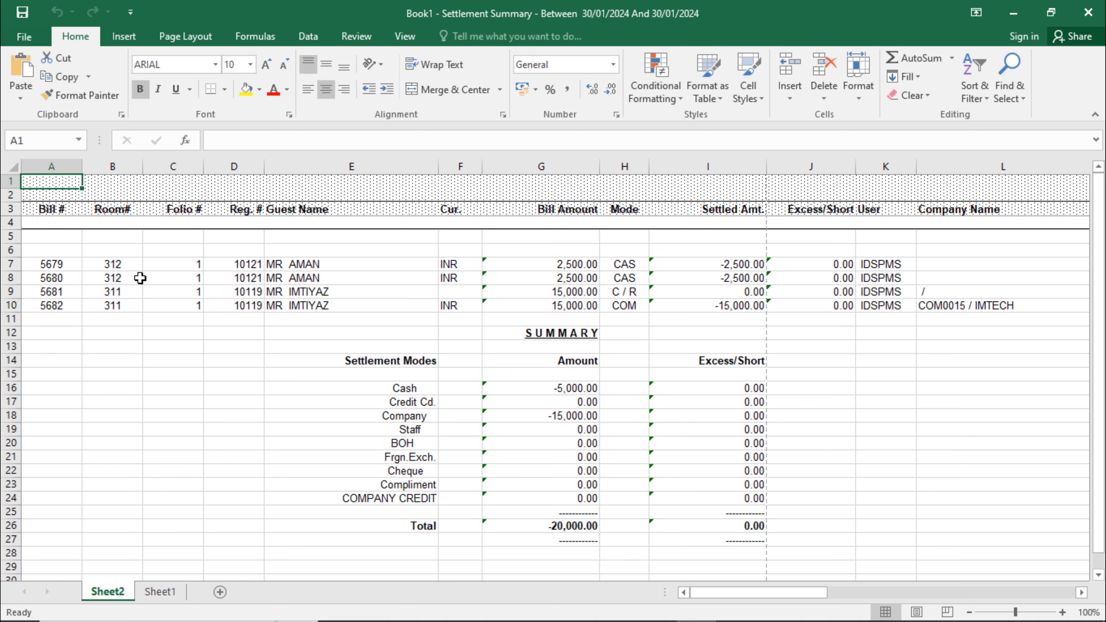
- Examine the bill amounts, settlement modes and settled amounts of the room 311 company bill and the first room 312 cash bill
{"action": "left_click", "coordinate": [717, 306]}
{"action": "left_click", "coordinate": [10, 306]}
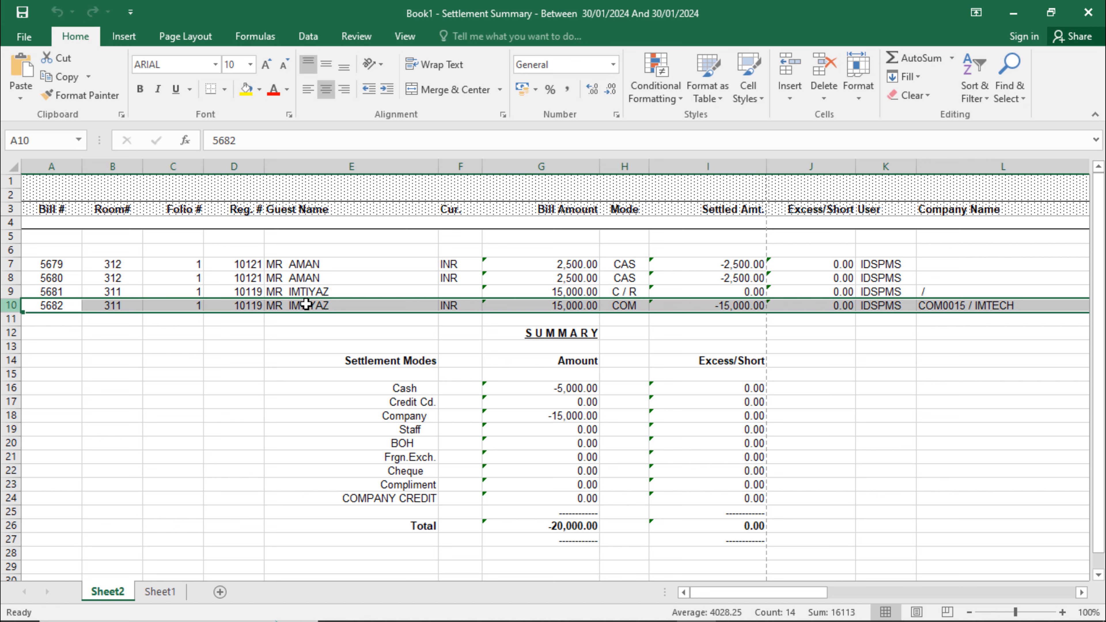
{"action": "left_click", "coordinate": [620, 265]}
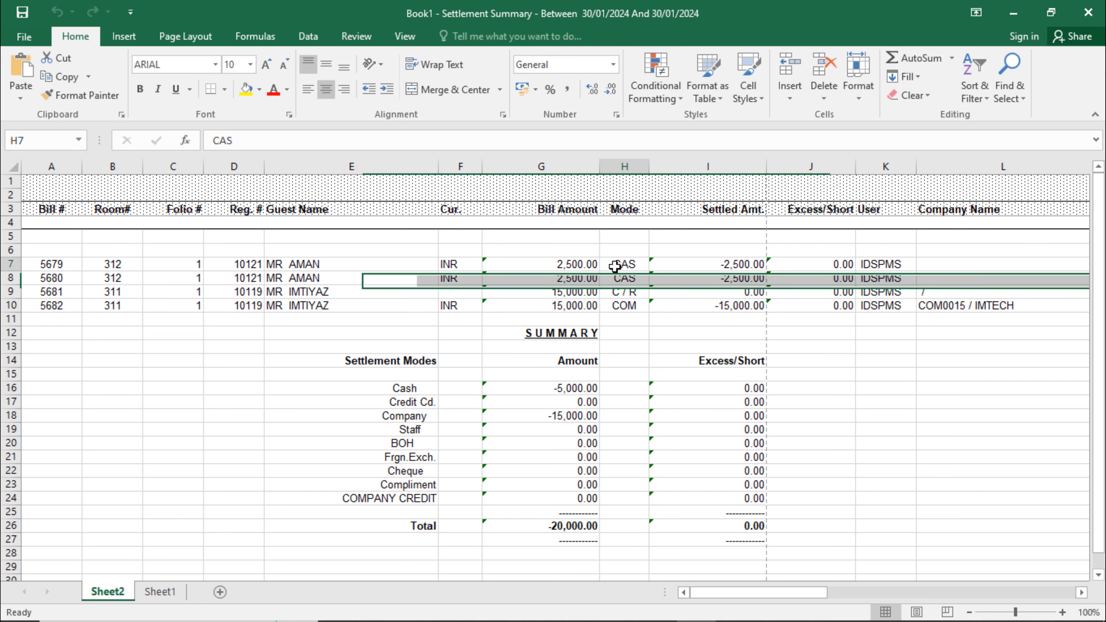
{"action": "left_click", "coordinate": [6, 262]}
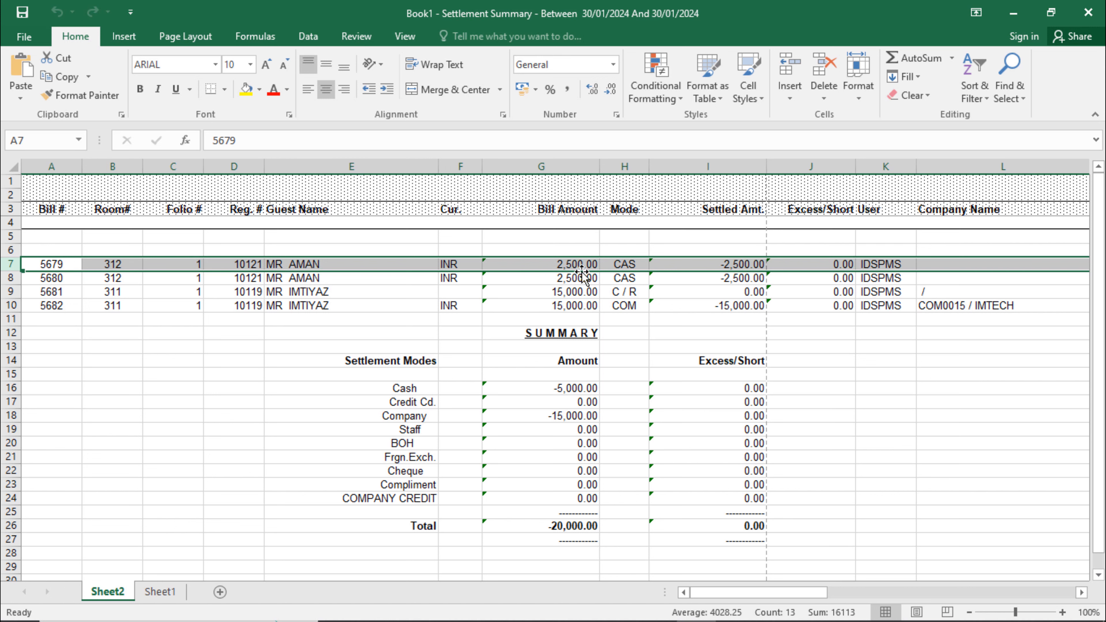
{"action": "left_click", "coordinate": [629, 267]}
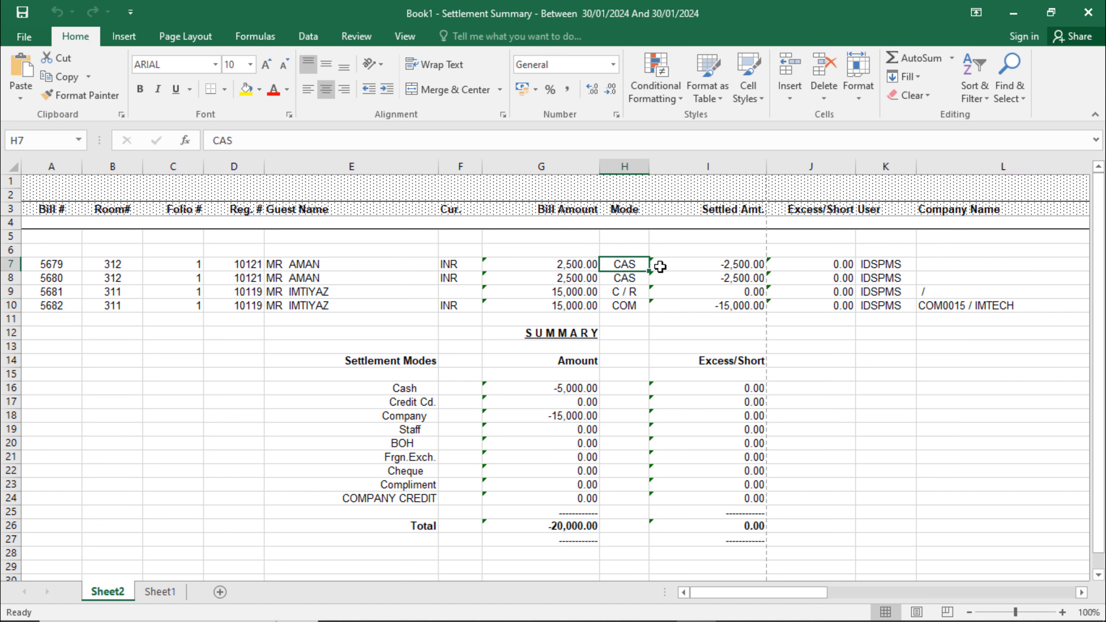
{"action": "left_click", "coordinate": [660, 269]}
{"action": "left_click", "coordinate": [633, 267]}
{"action": "left_click", "coordinate": [679, 263]}
{"action": "left_click", "coordinate": [631, 264]}
{"action": "left_click", "coordinate": [693, 252]}
{"action": "left_click", "coordinate": [622, 240]}
{"action": "left_click", "coordinate": [627, 260]}
{"action": "left_click", "coordinate": [723, 252]}
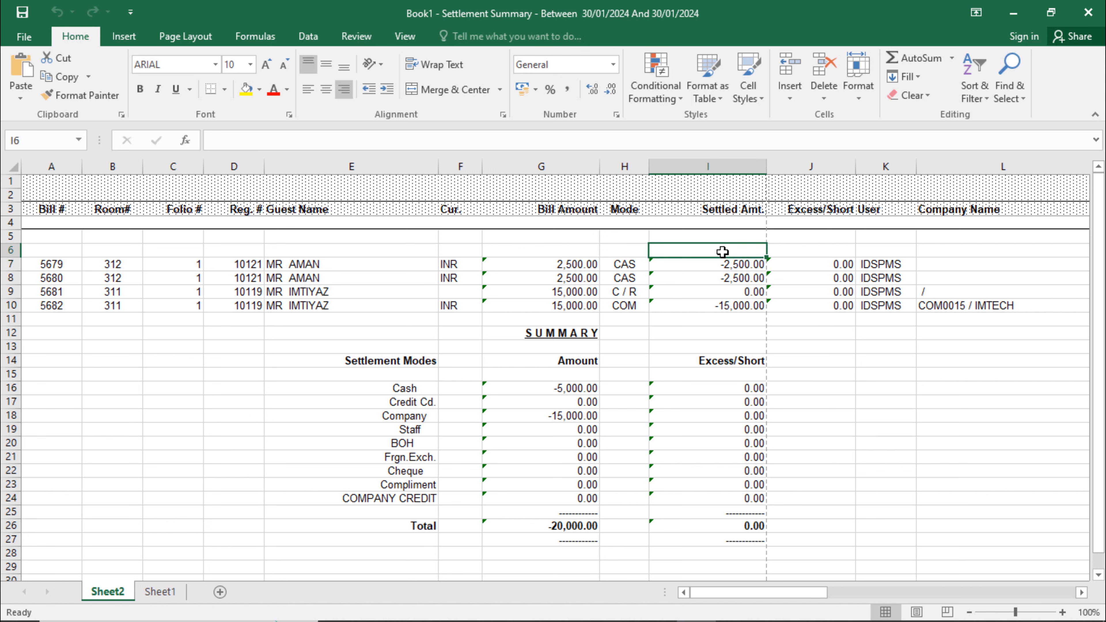
{"action": "left_click", "coordinate": [711, 267]}
{"action": "left_click", "coordinate": [633, 264]}
{"action": "left_click", "coordinate": [573, 263]}
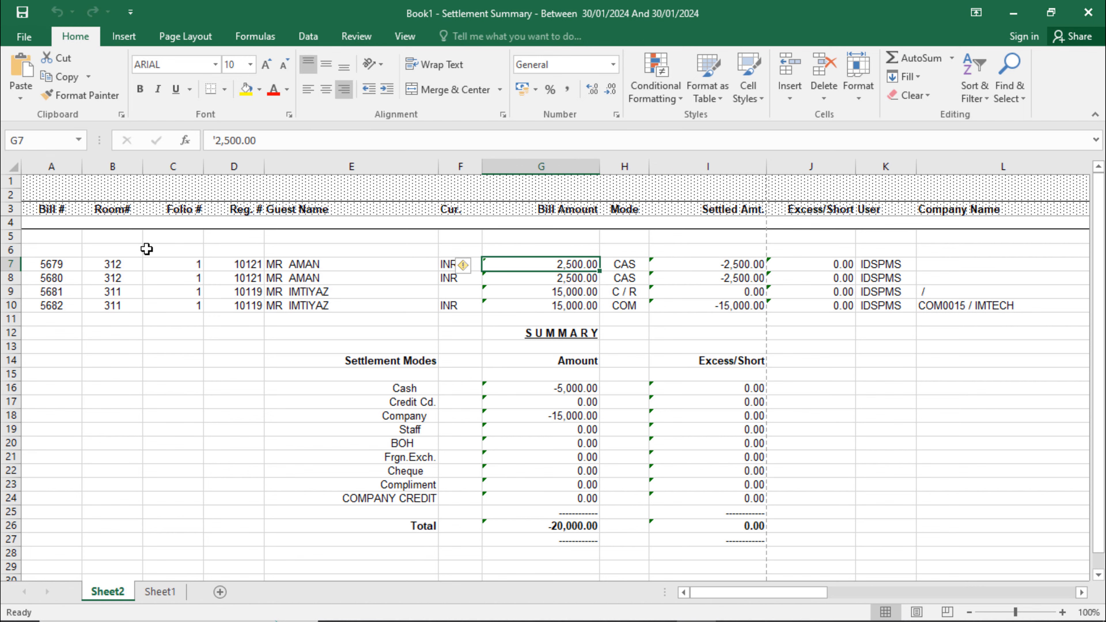
{"action": "left_click", "coordinate": [9, 264]}
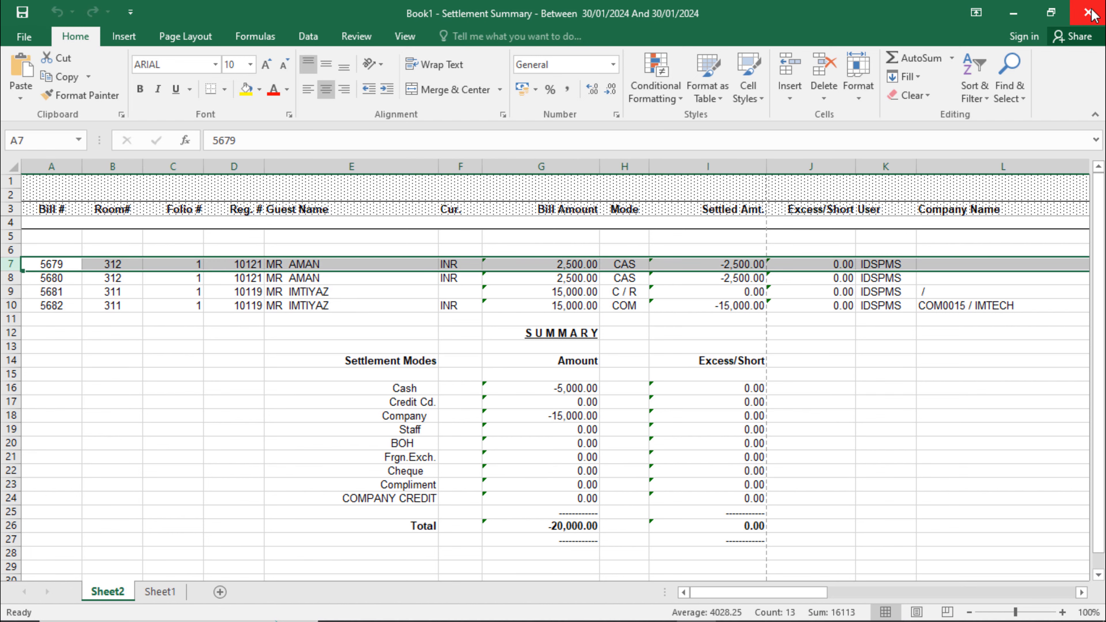
- Close the Excel report and Settlement Summary, and open Settlements in FORTUNE NEXT
{"action": "left_click", "coordinate": [1088, 13]}
{"action": "left_click", "coordinate": [774, 375]}
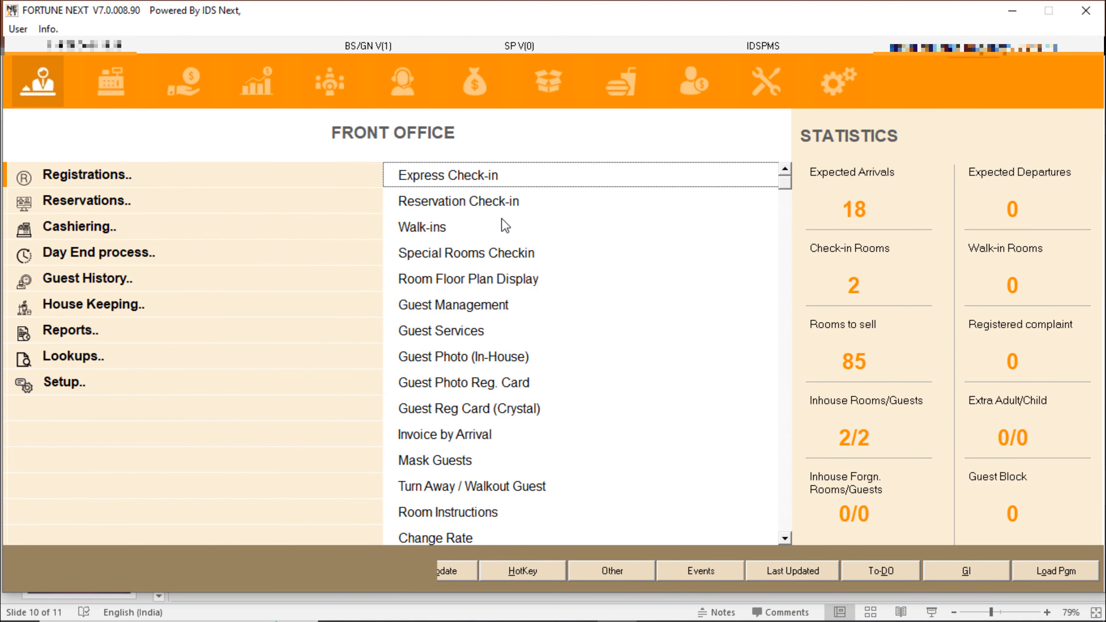
{"action": "type", "text": "SETTL"}
{"action": "key", "text": "Down"}
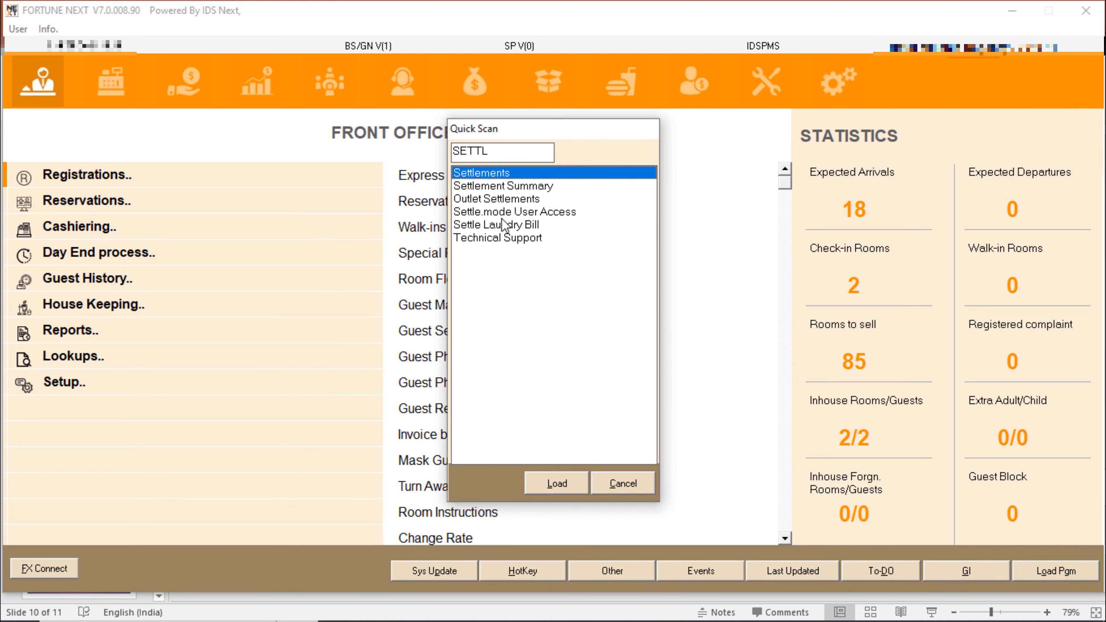
{"action": "key", "text": "Return"}
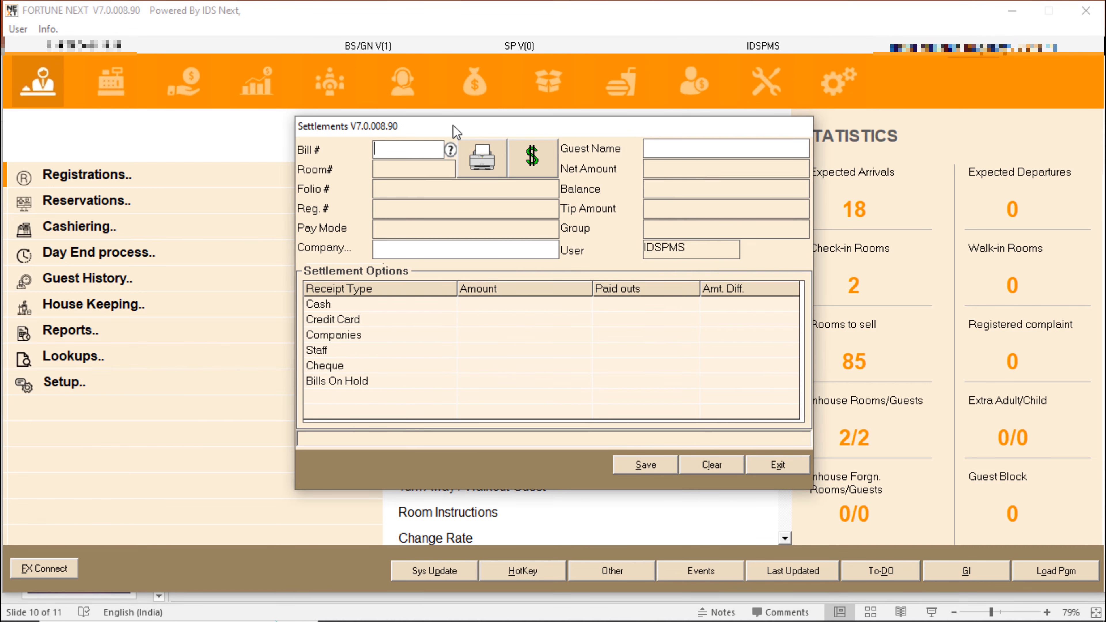
- Load the first settled room 312 bill dated 30-JAN-2024 into Settlements and accept the warning
{"action": "double_click", "coordinate": [402, 148]}
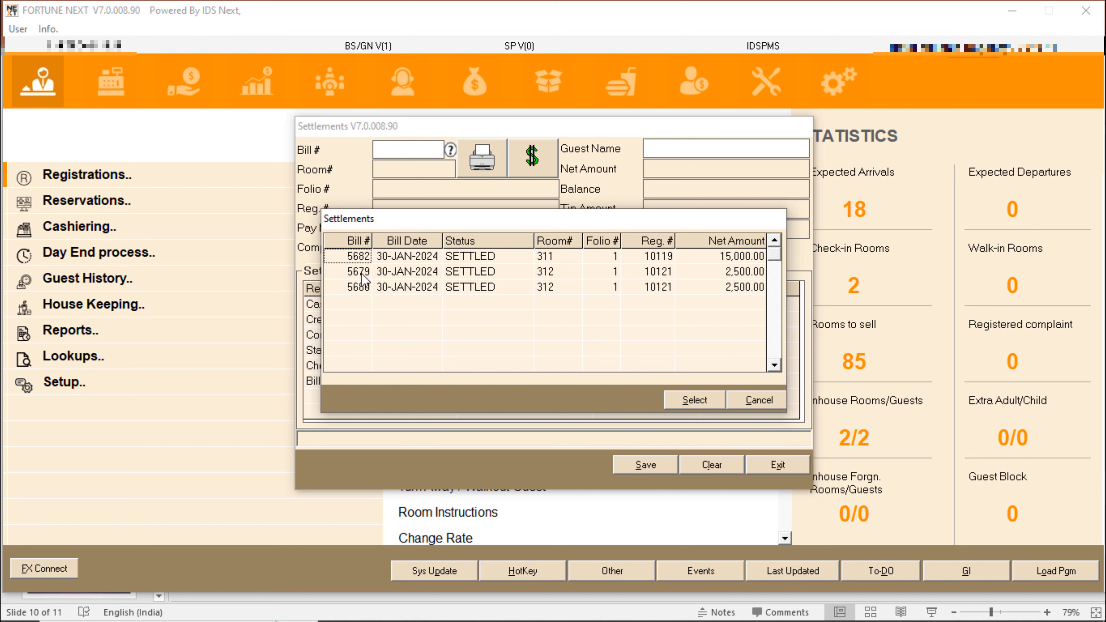
{"action": "double_click", "coordinate": [406, 271]}
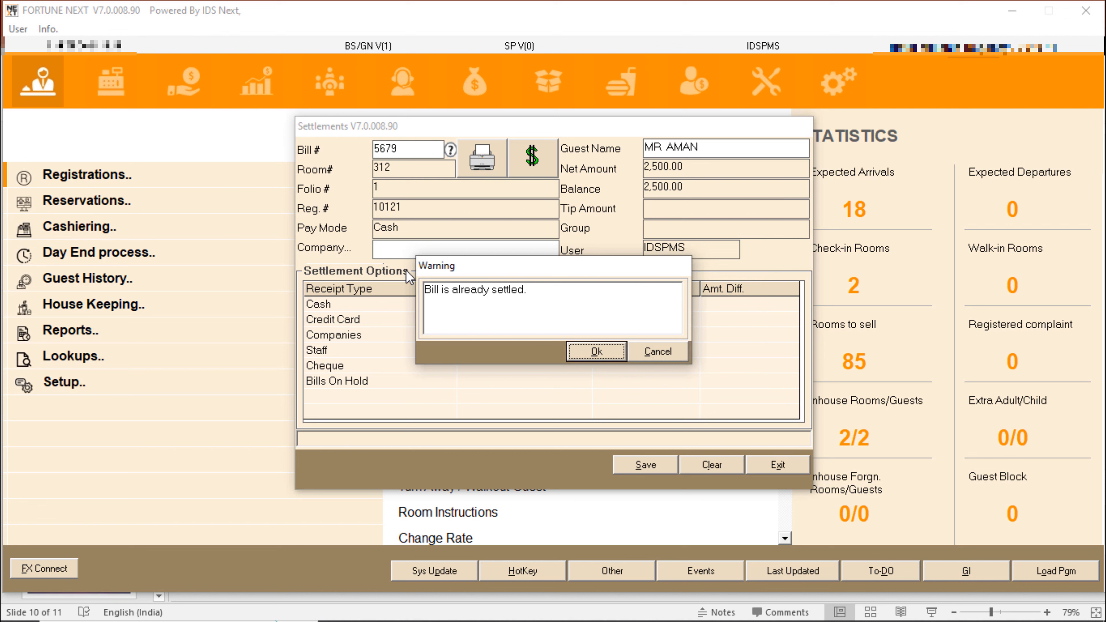
{"action": "key", "text": "Return"}
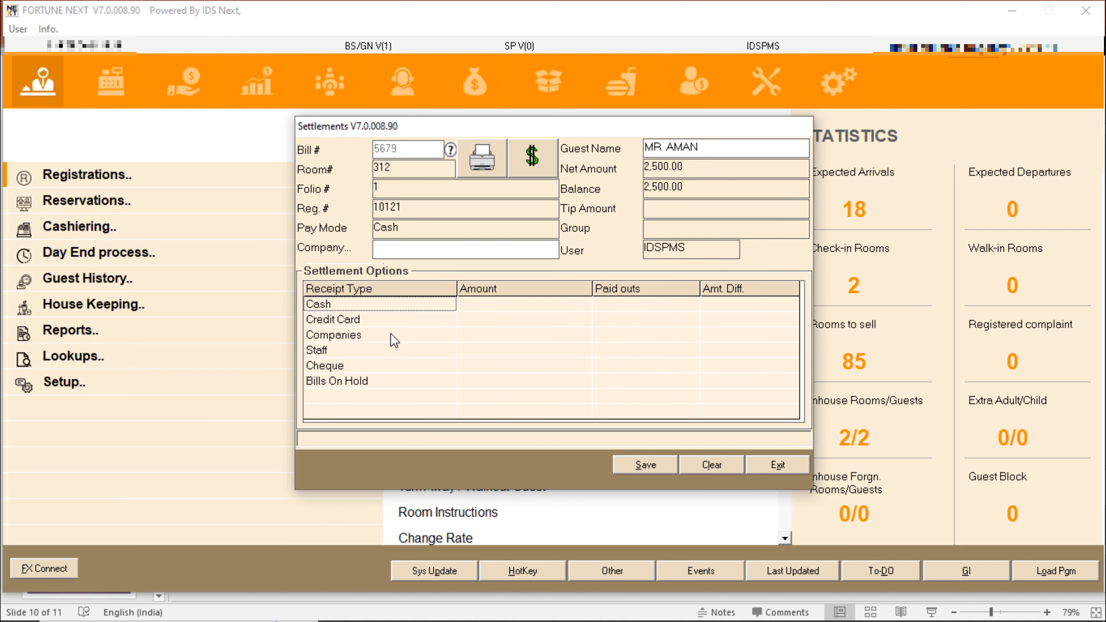
- Choose Credit Card as the bill's receipt type, with card type UPI and company UPI HDFC BANK
{"action": "left_click", "coordinate": [388, 319]}
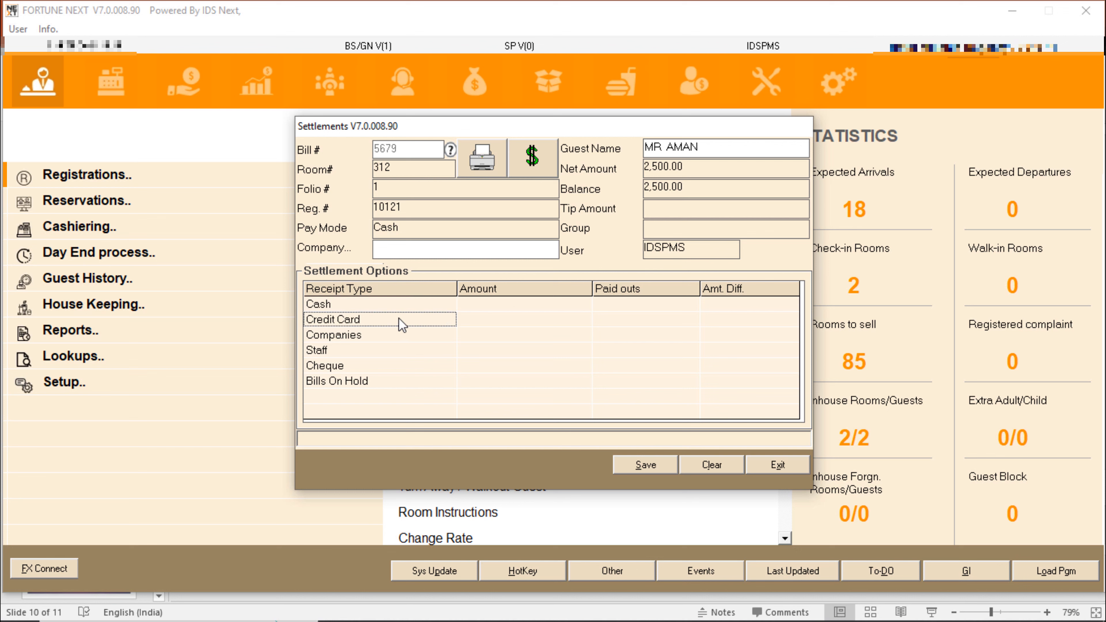
{"action": "double_click", "coordinate": [402, 325]}
{"action": "double_click", "coordinate": [524, 223]}
{"action": "double_click", "coordinate": [472, 359]}
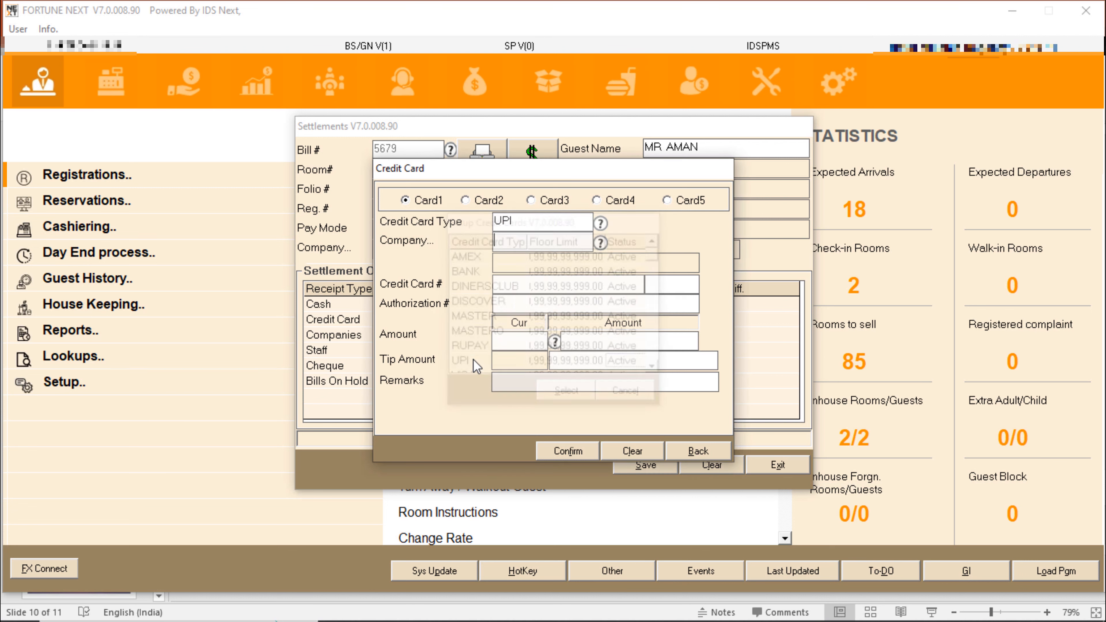
{"action": "double_click", "coordinate": [525, 240]}
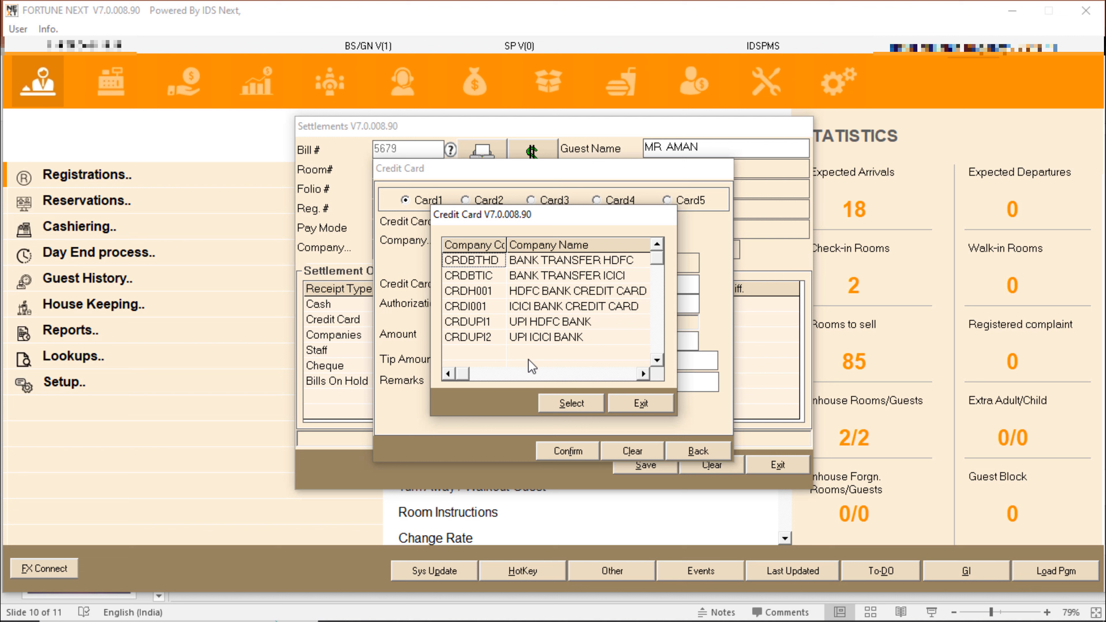
{"action": "double_click", "coordinate": [545, 323]}
- Enter the credit card number, set the amount to 2500, and confirm the card payment
{"action": "type", "text": "HHHHHHHH"}
{"action": "key", "text": "Tab"}
{"action": "key", "text": "Tab"}
{"action": "key", "text": "Return"}
{"action": "type", "text": "1024"}
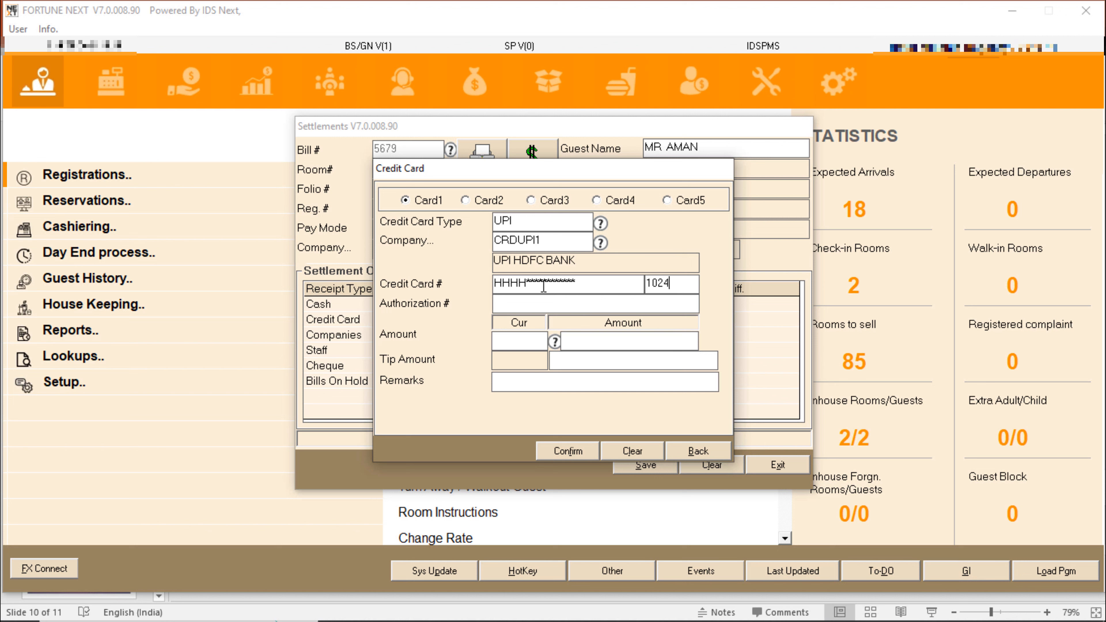
{"action": "key", "text": "Tab"}
{"action": "key", "text": "Tab"}
{"action": "type", "text": "2500"}
{"action": "key", "text": "Tab"}
{"action": "key", "text": "Tab"}
{"action": "key", "text": "Return"}
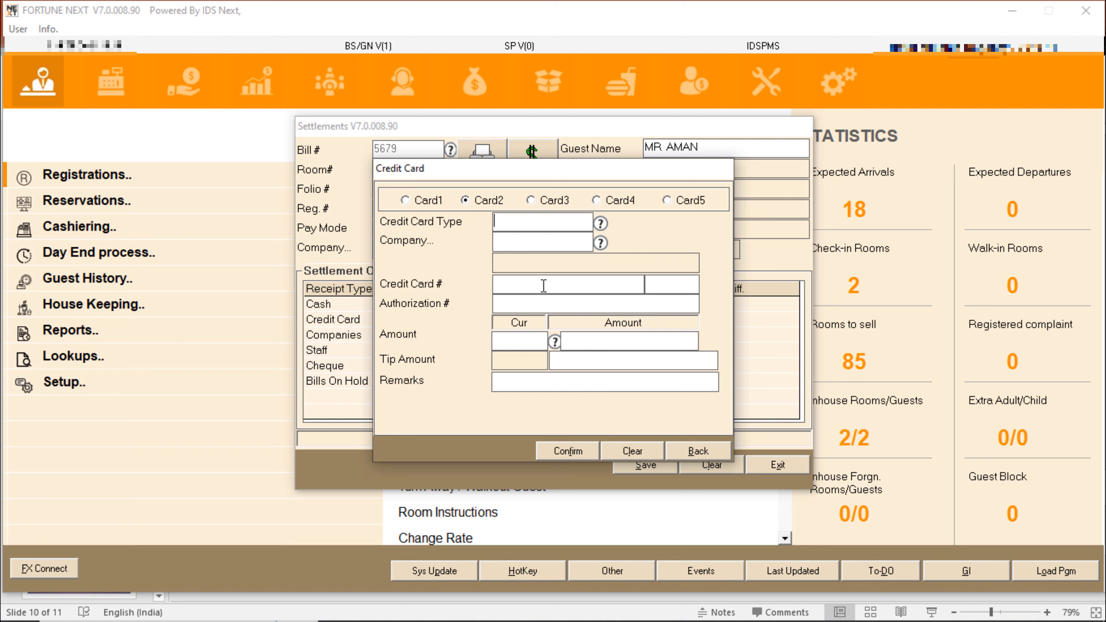
- Save the room 312 bill's credit card settlement, cancel saving the print output, and close Settlements
{"action": "left_click", "coordinate": [691, 449]}
{"action": "left_click", "coordinate": [656, 465]}
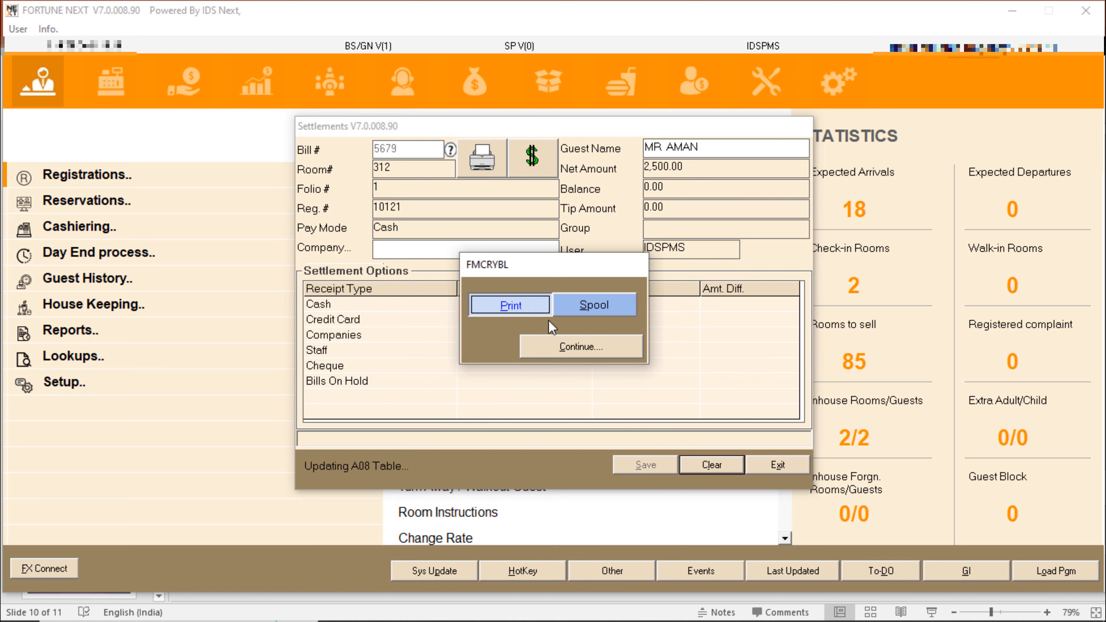
{"action": "left_click", "coordinate": [570, 343]}
{"action": "left_click", "coordinate": [637, 354]}
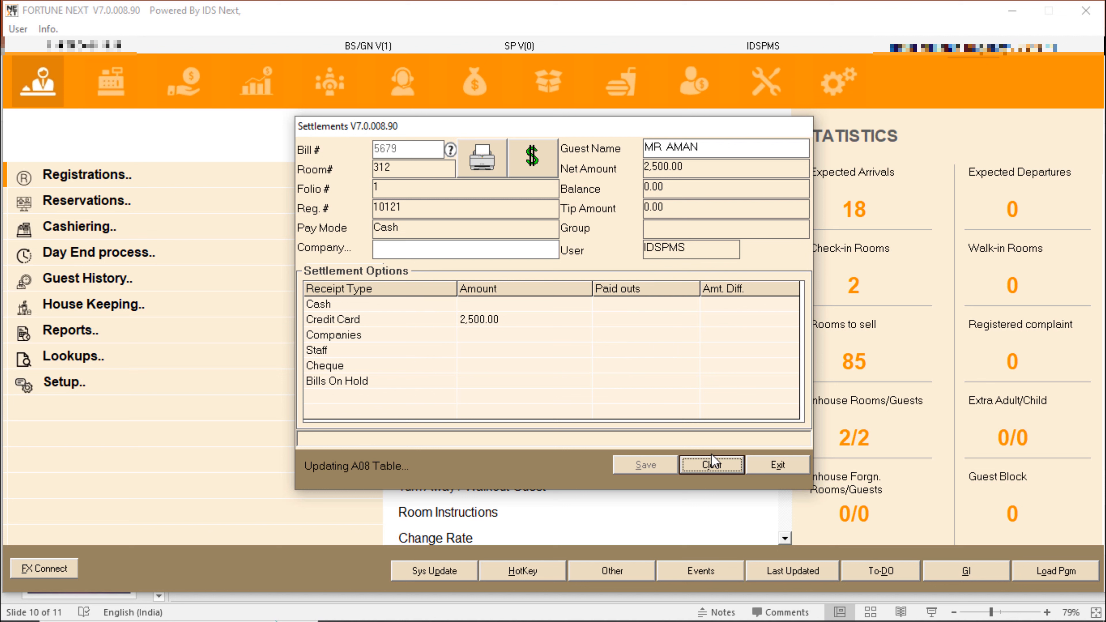
{"action": "key", "text": "Escape"}
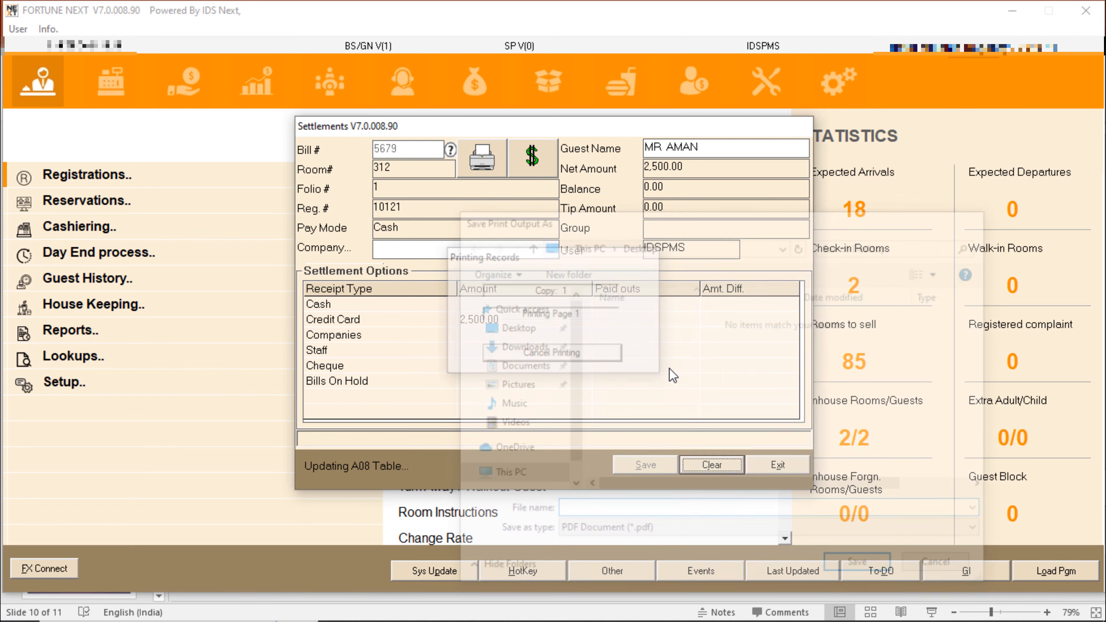
{"action": "left_click", "coordinate": [769, 459]}
- Search the programs for "SETT" and open the Settlement Summary report
{"action": "left_click", "coordinate": [470, 226]}
{"action": "type", "text": "STTL"}
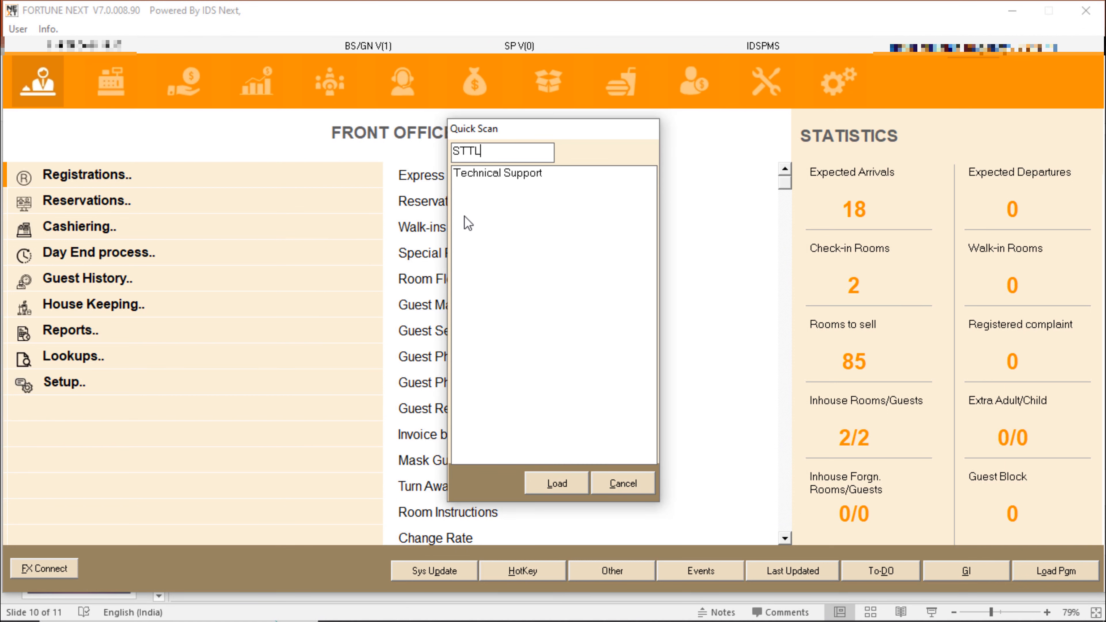
{"action": "key", "text": "BackSpace"}
{"action": "key", "text": "BackSpace"}
{"action": "key", "text": "BackSpace"}
{"action": "type", "text": "ETT"}
{"action": "key", "text": "Down"}
{"action": "key", "text": "Down"}
{"action": "key", "text": "Return"}
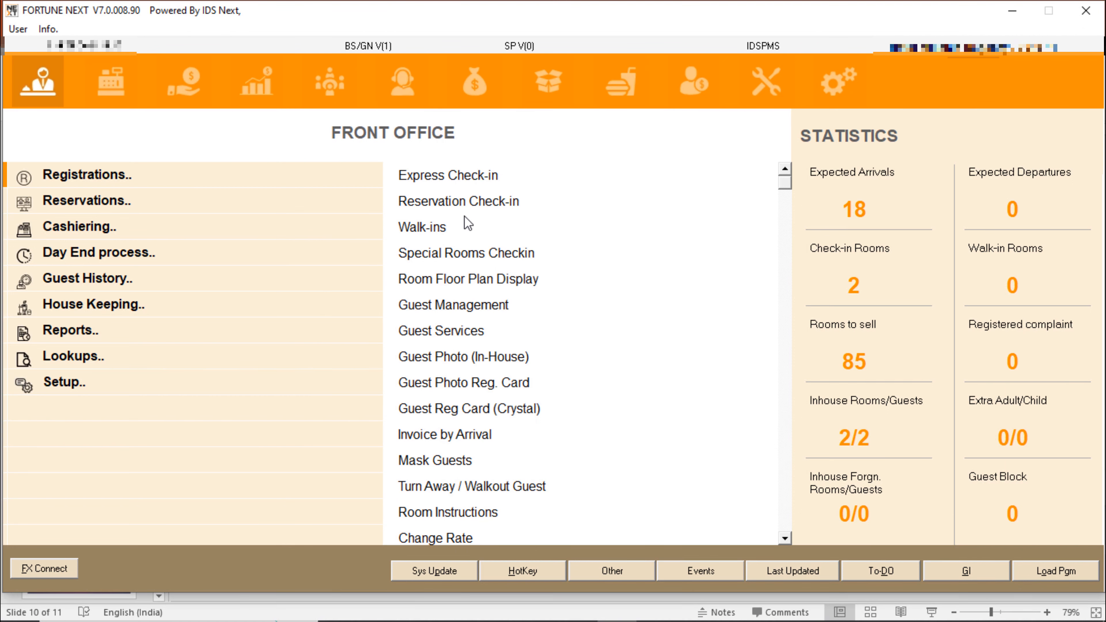
- Display the 30-JAN-2024 Settlement Summary in Excel, including Print 132, Pending Bills, and Cancelled & Reprinted Bills
{"action": "key", "text": "Tab"}
{"action": "key", "text": "Tab"}
{"action": "key", "text": "Tab"}
{"action": "key", "text": "space"}
{"action": "key", "text": "Tab"}
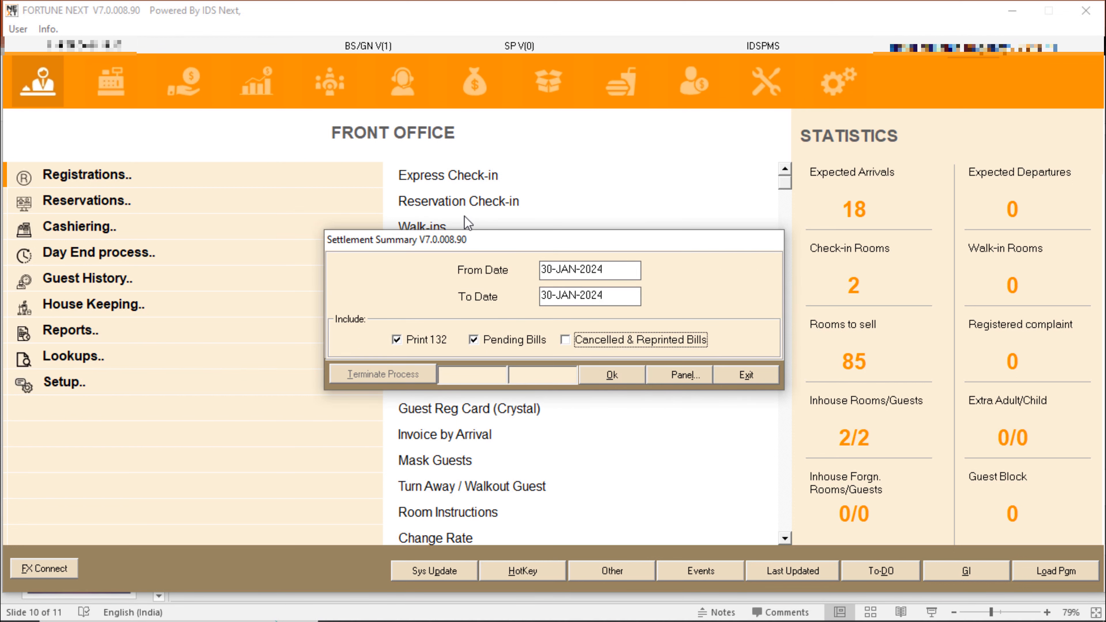
{"action": "key", "text": "space"}
{"action": "key", "text": "Tab"}
{"action": "key", "text": "Return"}
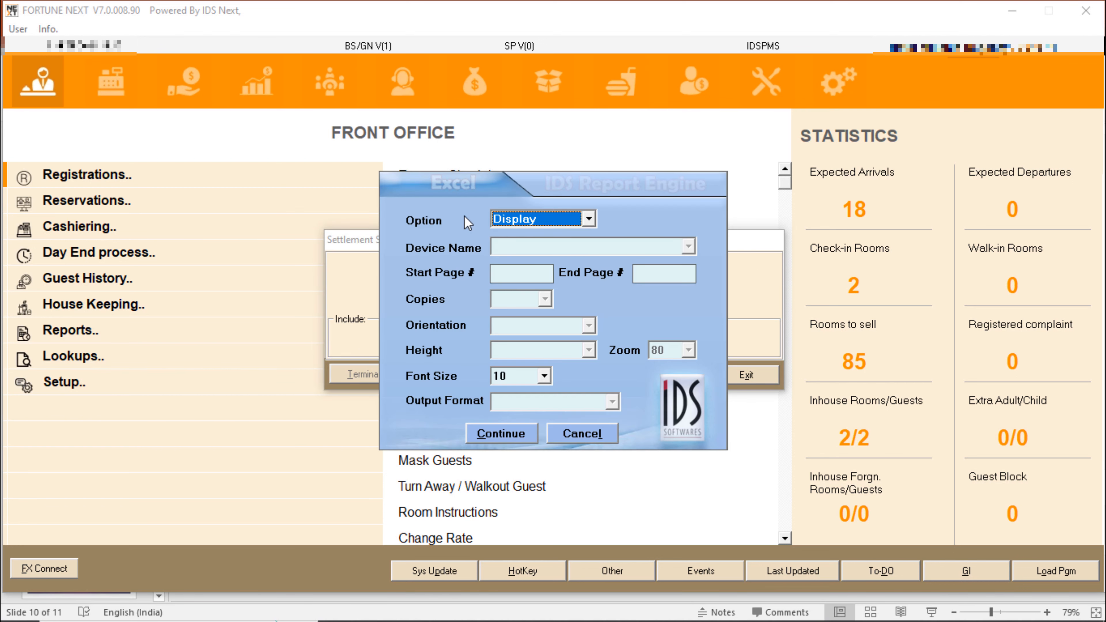
{"action": "key", "text": "Return"}
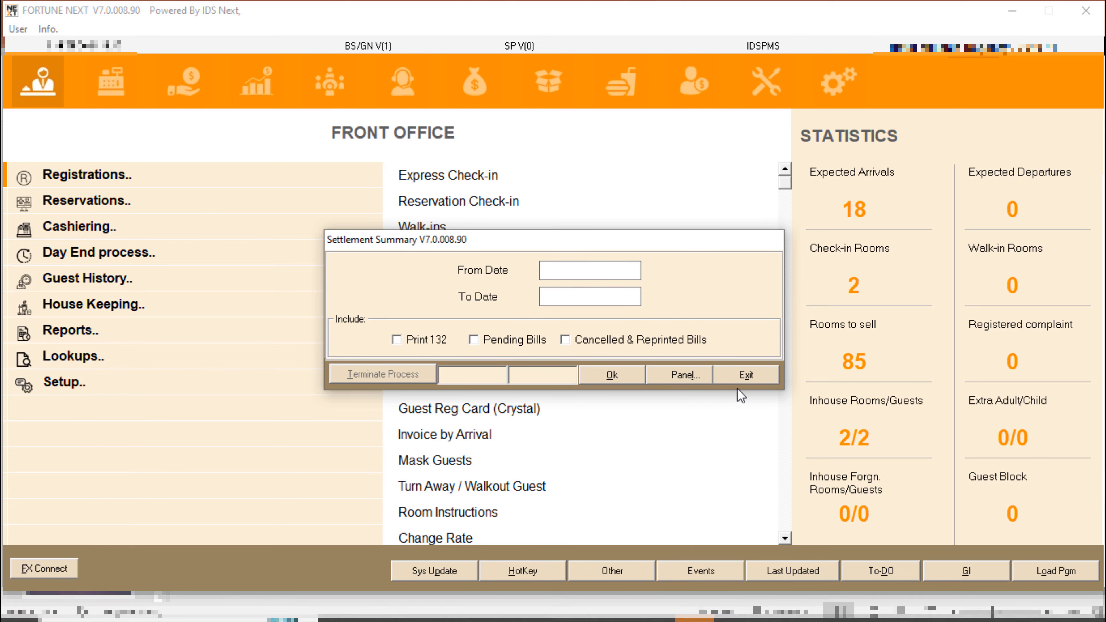
- Check the first room 312 bill's settlement mode and company in the Excel report, and close the report and Settlement Summary
{"action": "left_click", "coordinate": [713, 607]}
{"action": "left_click", "coordinate": [880, 112]}
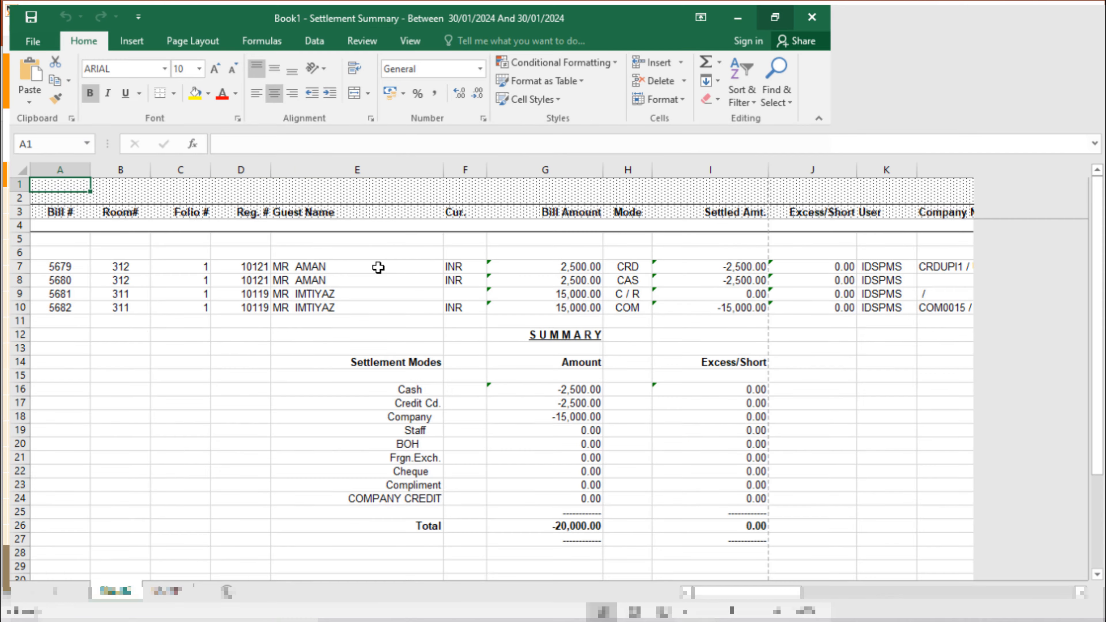
{"action": "left_click", "coordinate": [50, 263]}
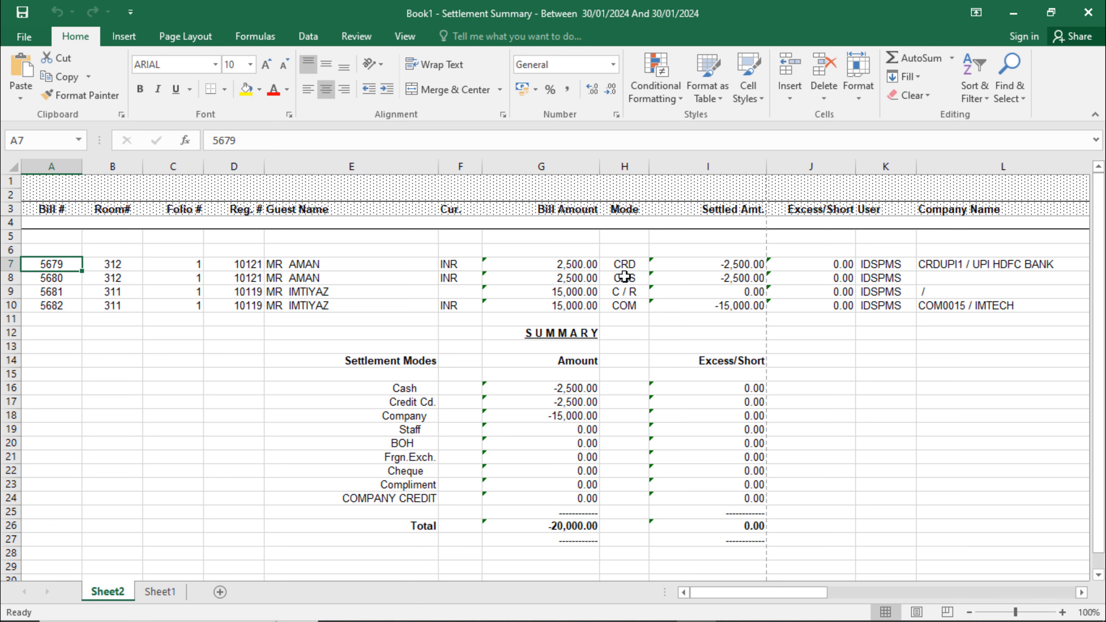
{"action": "left_click", "coordinate": [630, 264]}
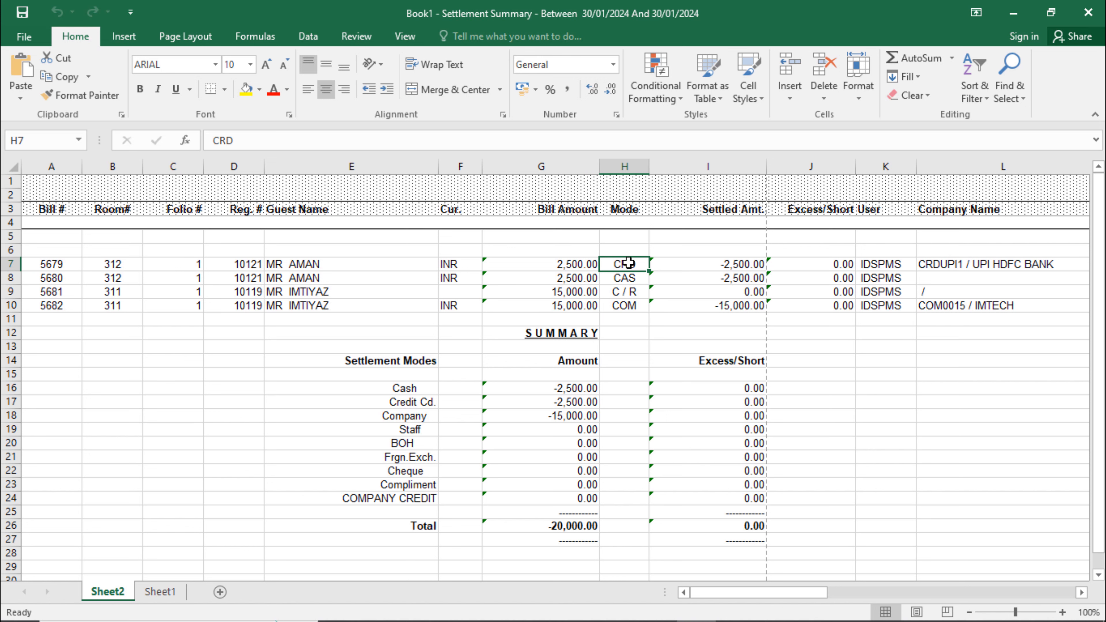
{"action": "left_click", "coordinate": [937, 261]}
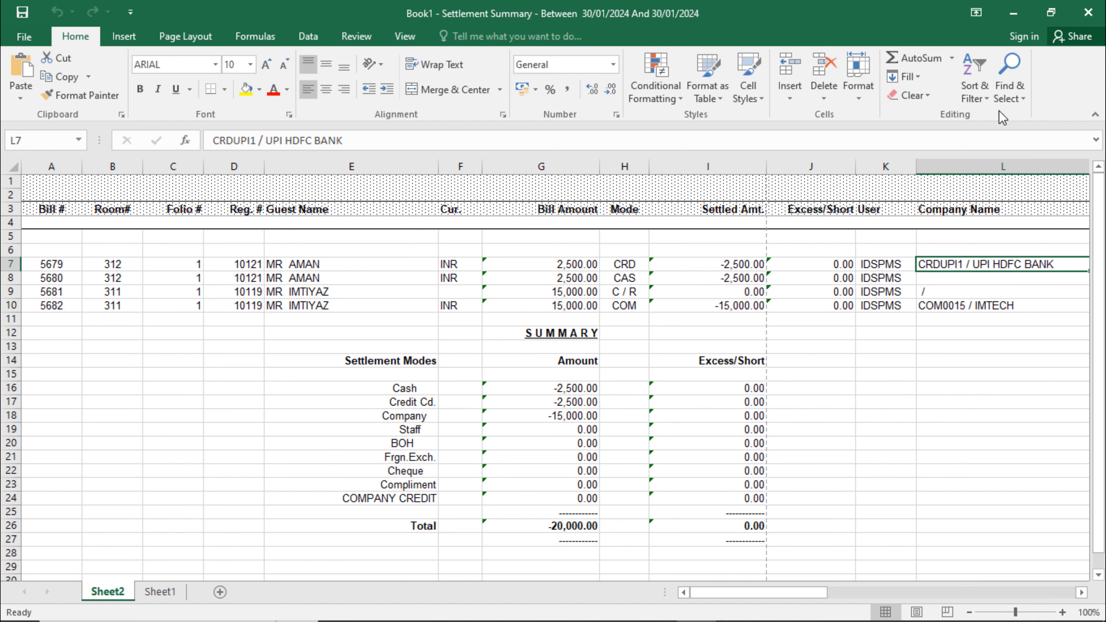
{"action": "left_click", "coordinate": [1091, 4]}
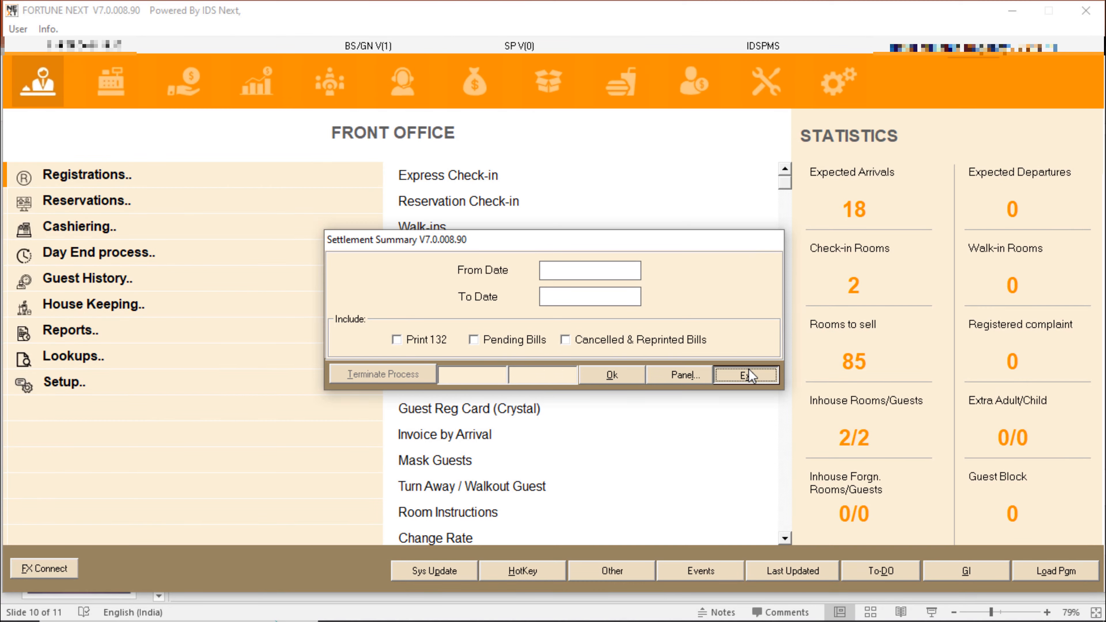
{"action": "left_click", "coordinate": [748, 374]}
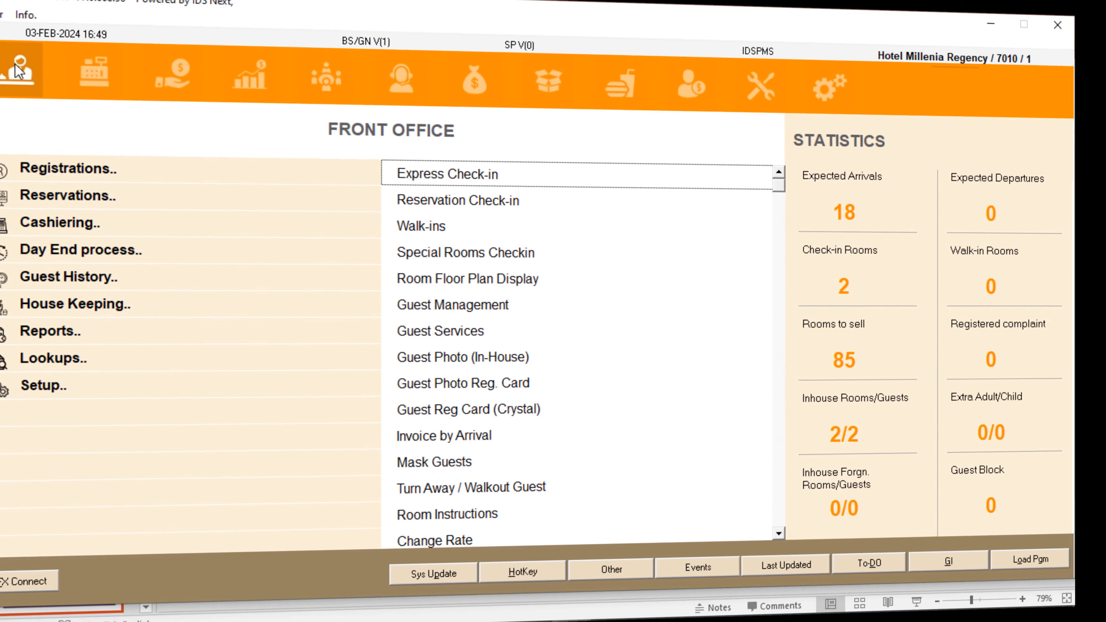
- Find "ROOM BOOK", open Room Booking, and switch from Quick Reservation to Detailed Reservation
{"action": "type", "text": "ROOM BOOK"}
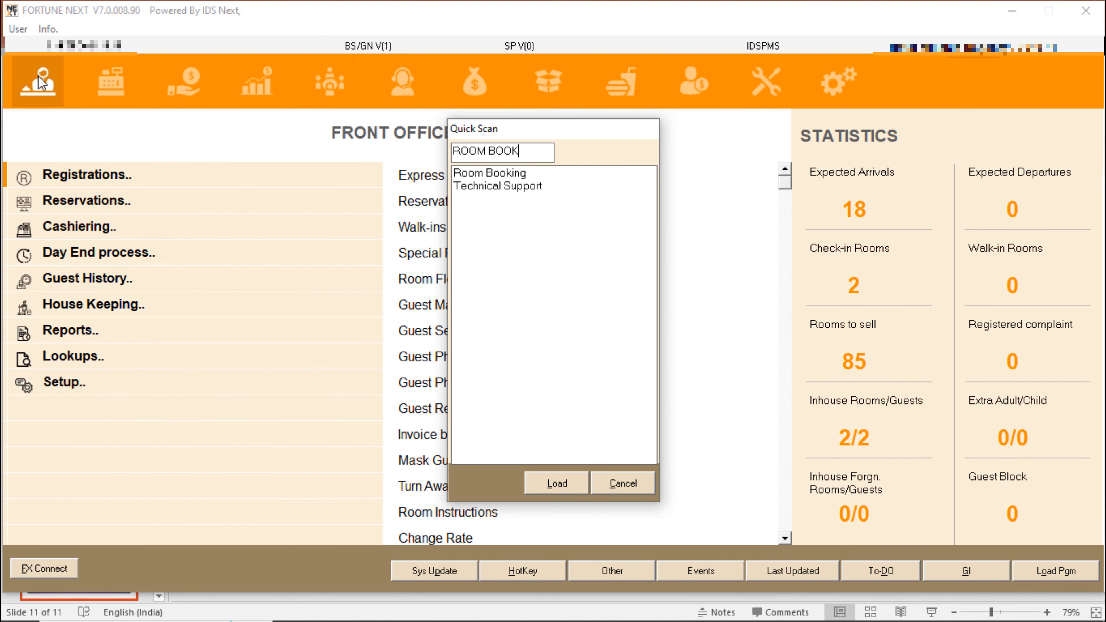
{"action": "key", "text": "Down"}
{"action": "key", "text": "Return"}
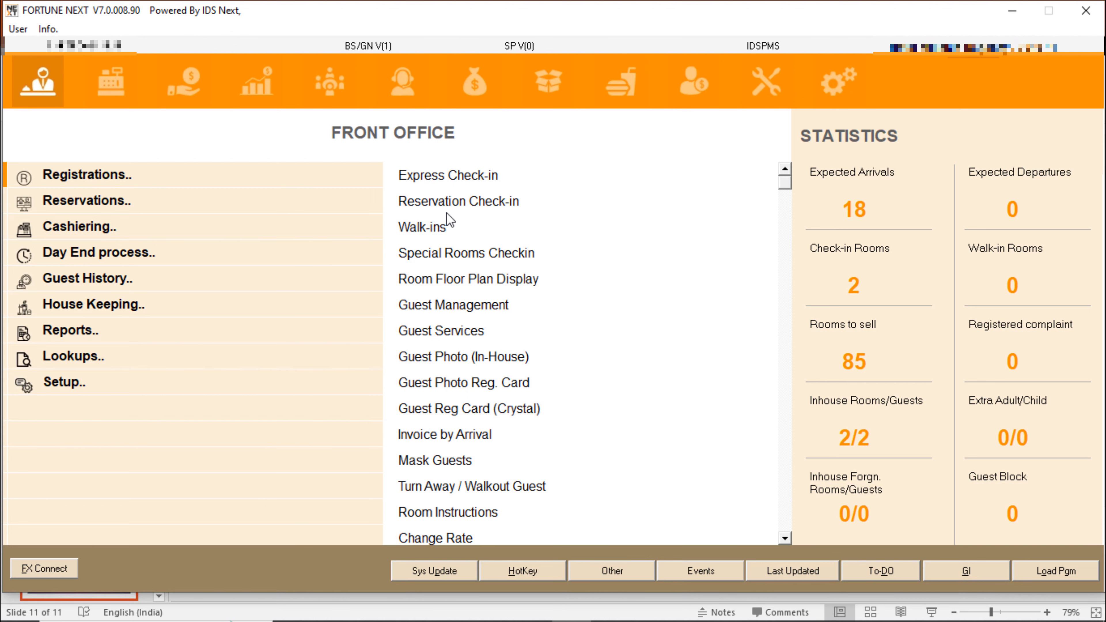
{"action": "left_click", "coordinate": [450, 204]}
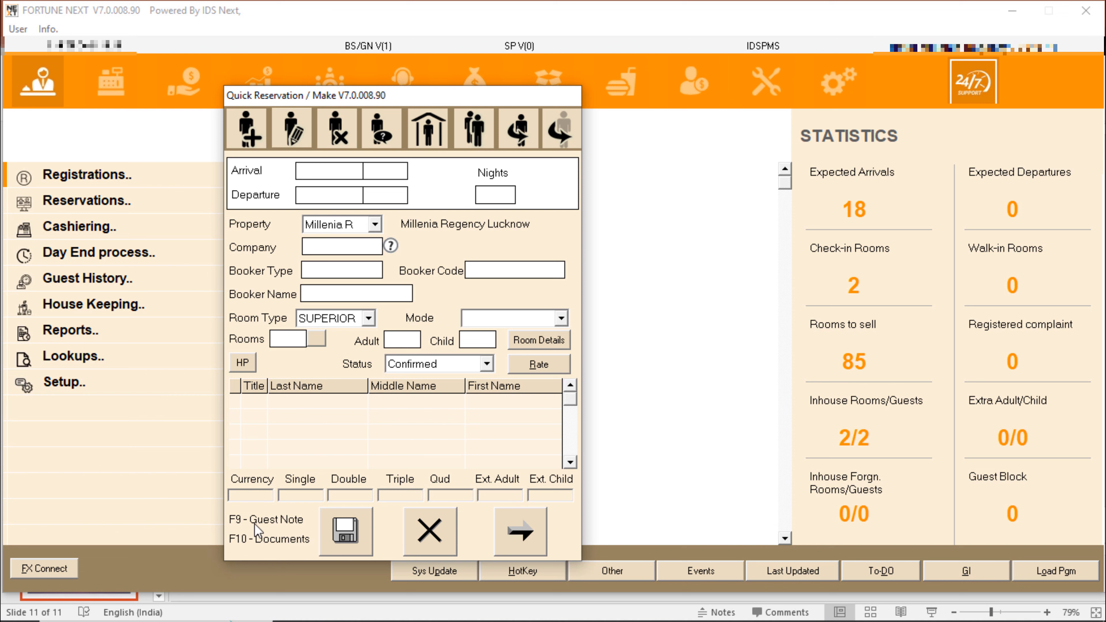
{"action": "left_click", "coordinate": [518, 535]}
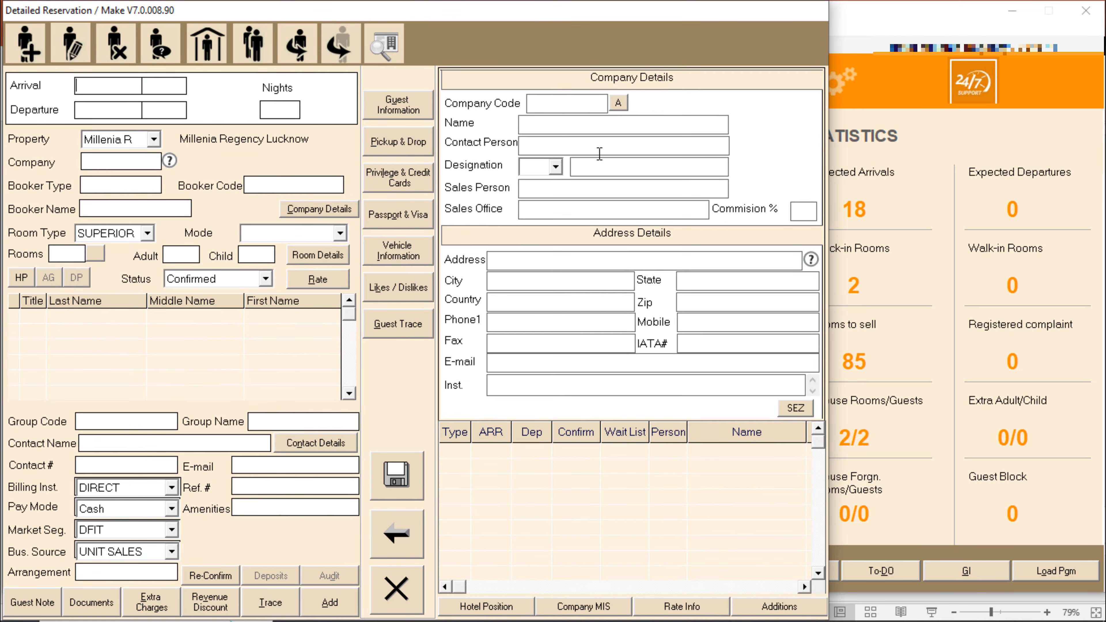
- Try to open the reservation's Guest Information, Pickup & Drop and Vehicle Information sections, dismissing the warnings
{"action": "left_click", "coordinate": [399, 114]}
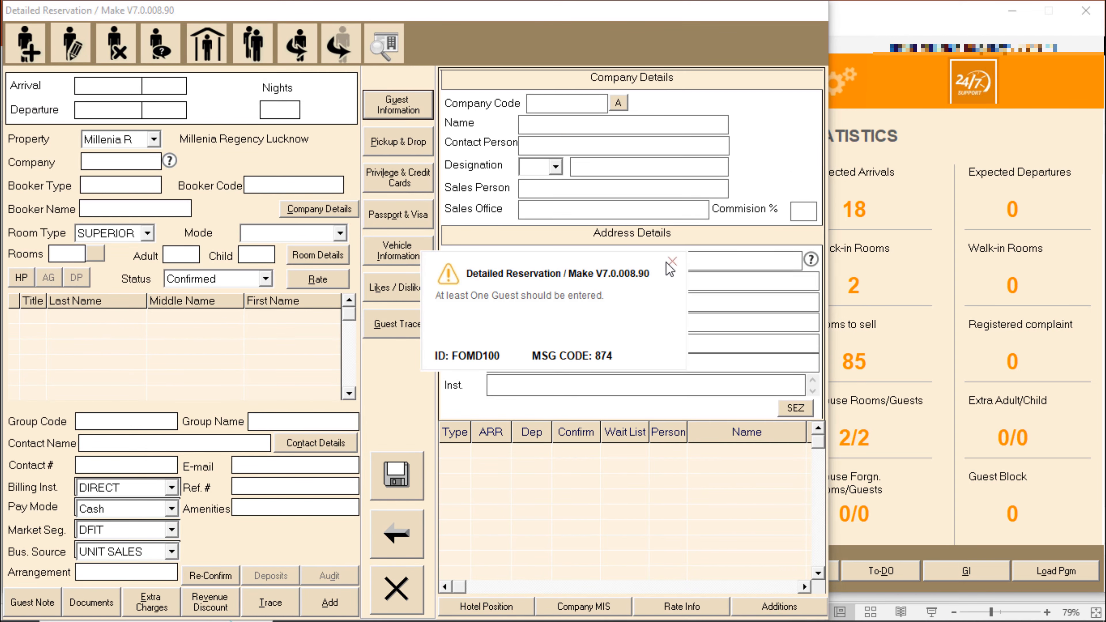
{"action": "left_click", "coordinate": [672, 261]}
{"action": "left_click", "coordinate": [407, 142]}
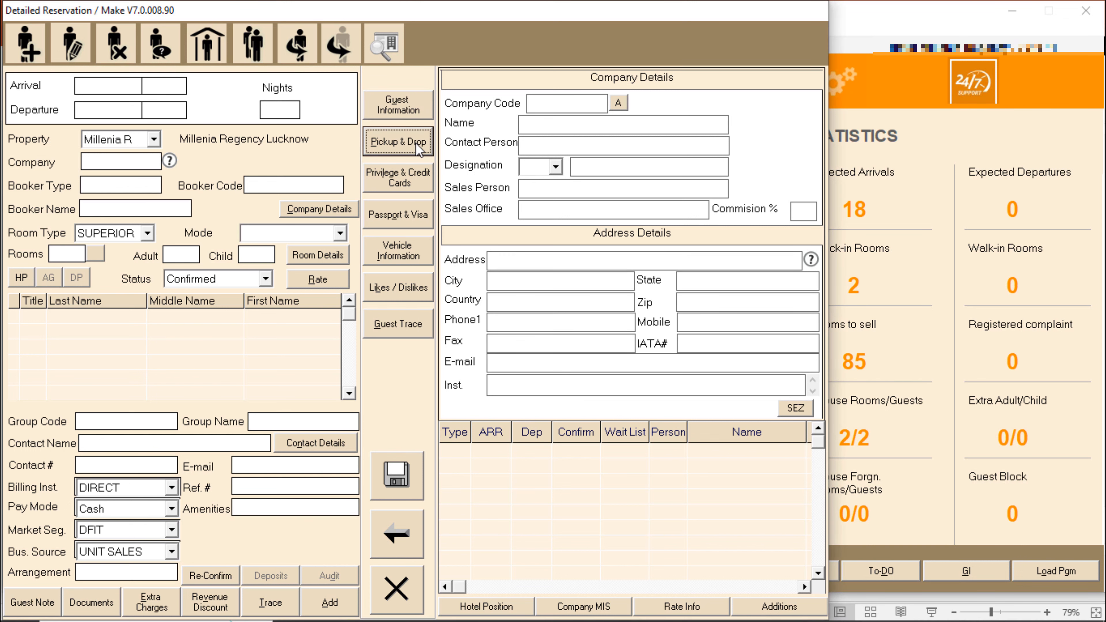
{"action": "left_click", "coordinate": [671, 261]}
{"action": "left_click", "coordinate": [397, 262]}
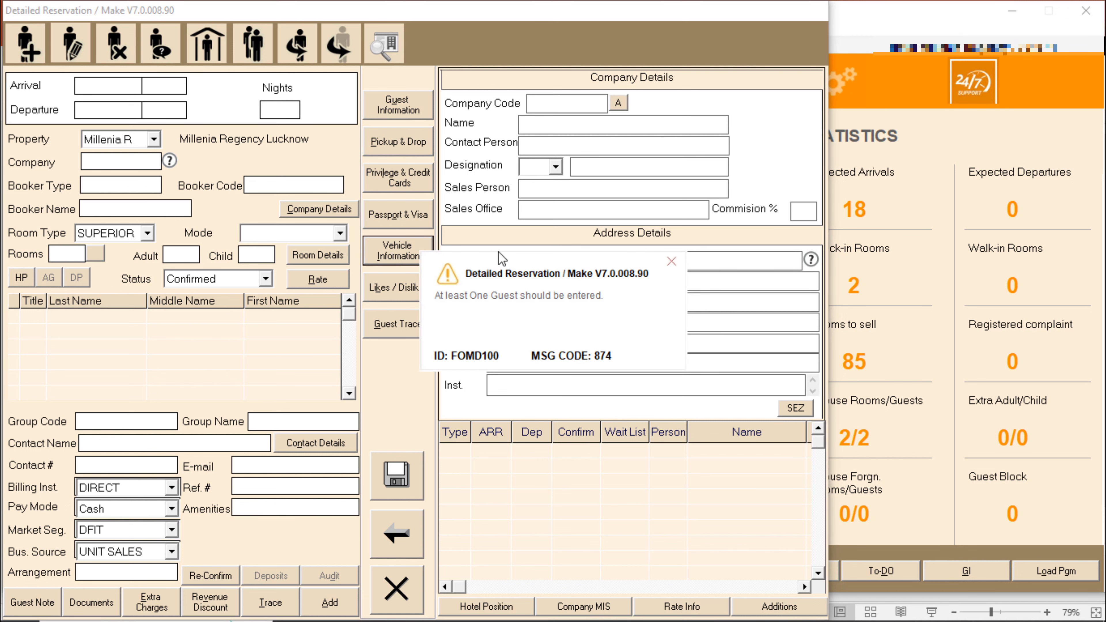
{"action": "left_click", "coordinate": [672, 261]}
- Look over the Company Details fields of the detailed reservation, and return to Quick Reservation
{"action": "left_click", "coordinate": [528, 142]}
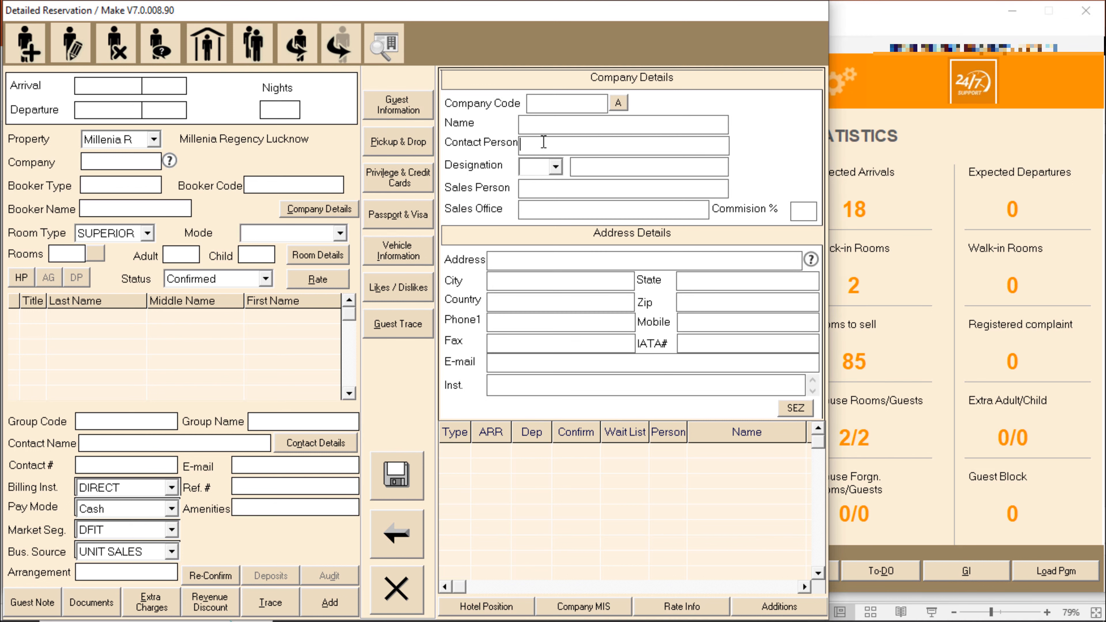
{"action": "left_click", "coordinate": [534, 108]}
{"action": "left_click", "coordinate": [581, 151]}
{"action": "left_click", "coordinate": [574, 219]}
{"action": "left_click", "coordinate": [396, 534]}
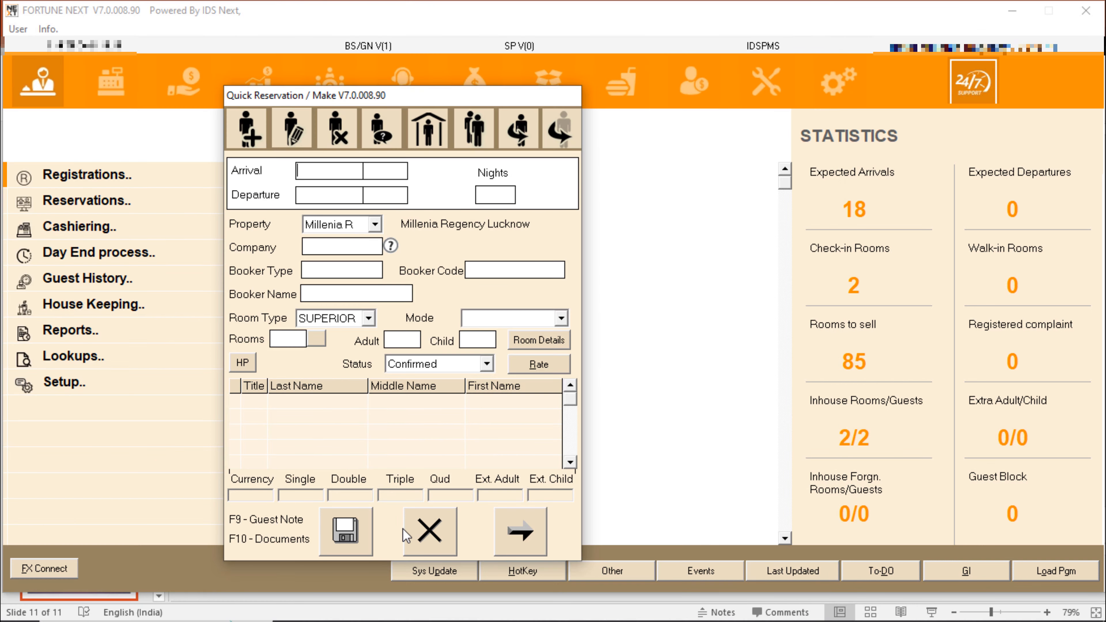
- View Detailed Reservation once more, return to Quick Reservation, and close the booking form
{"action": "left_click", "coordinate": [534, 529]}
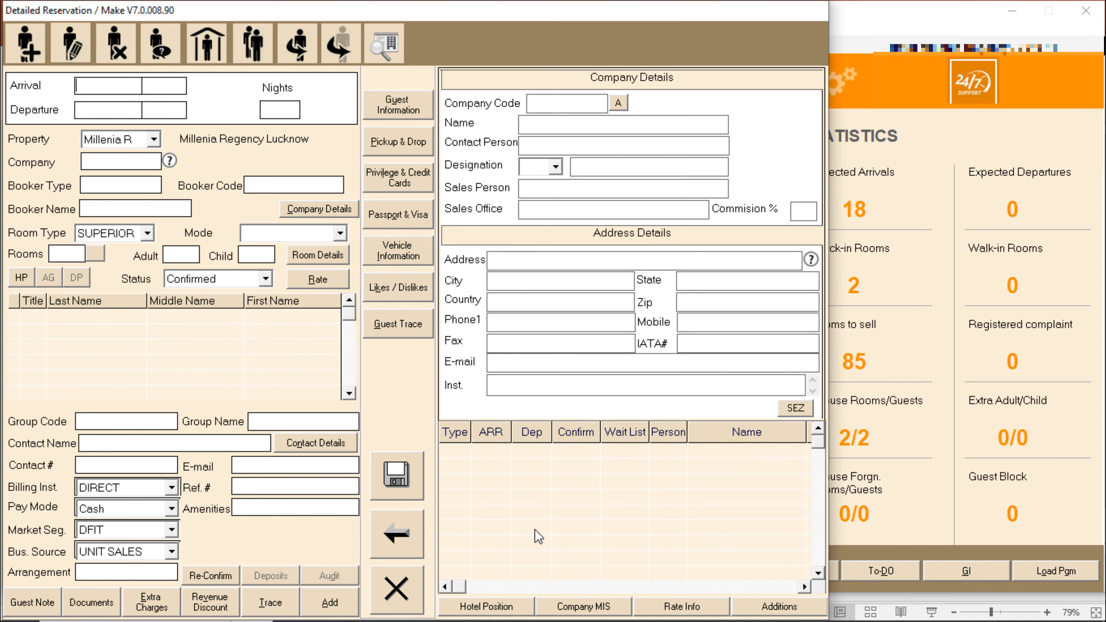
{"action": "left_click", "coordinate": [411, 524]}
{"action": "left_click", "coordinate": [436, 508]}
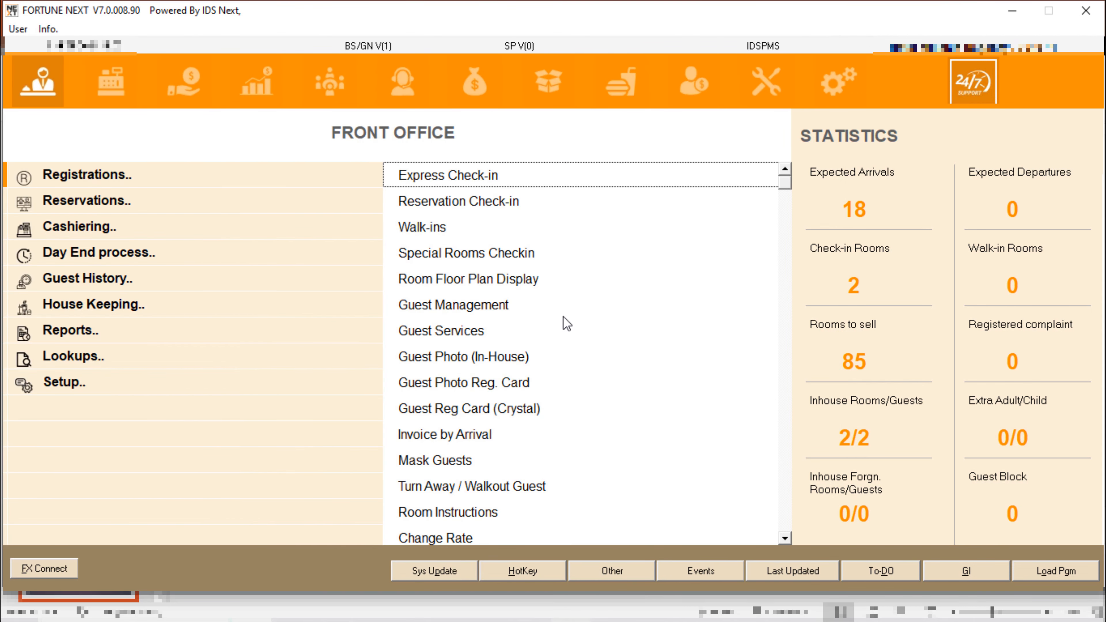
{"action": "left_click", "coordinate": [510, 261]}
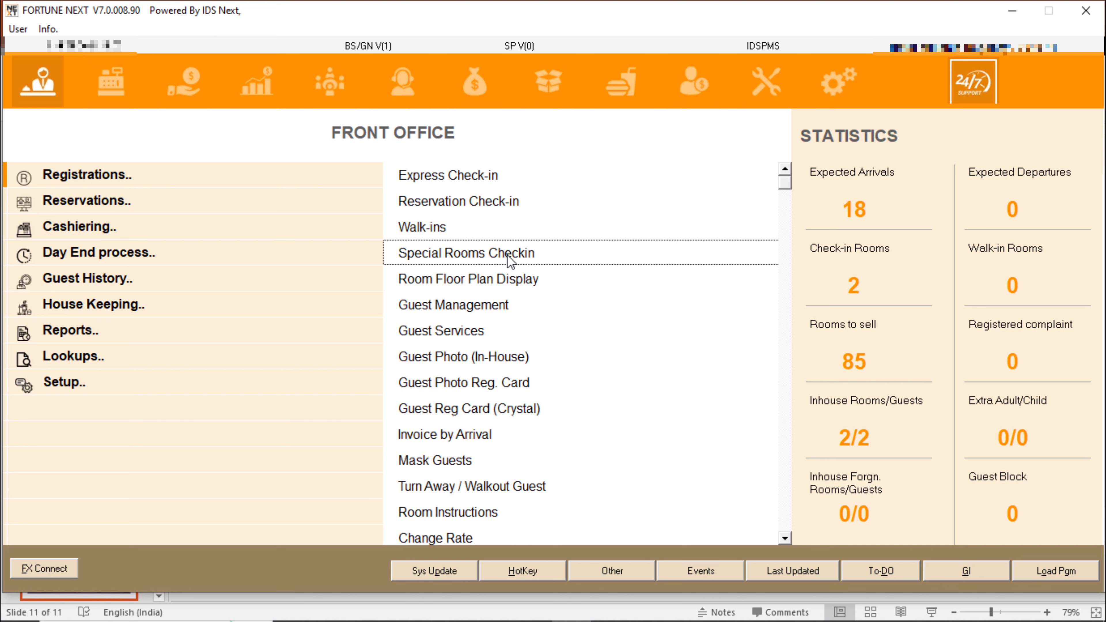